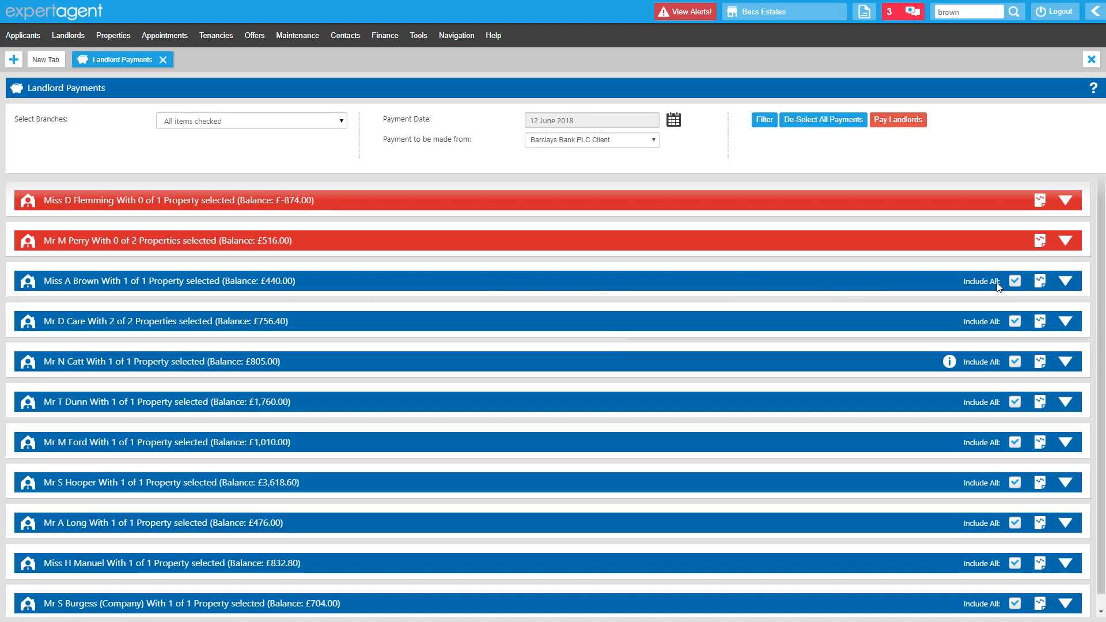
Step: Deselect all landlord payments for the 12 June 2018 payment run
scroll(1025, 461, down, 1)
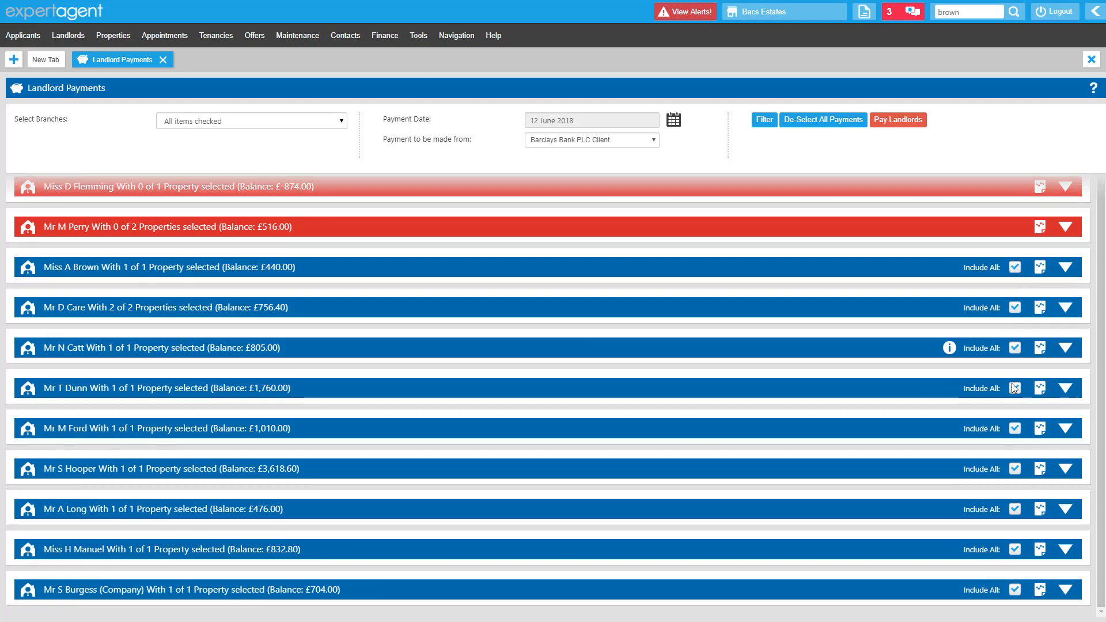
scroll(1015, 317, up, 1)
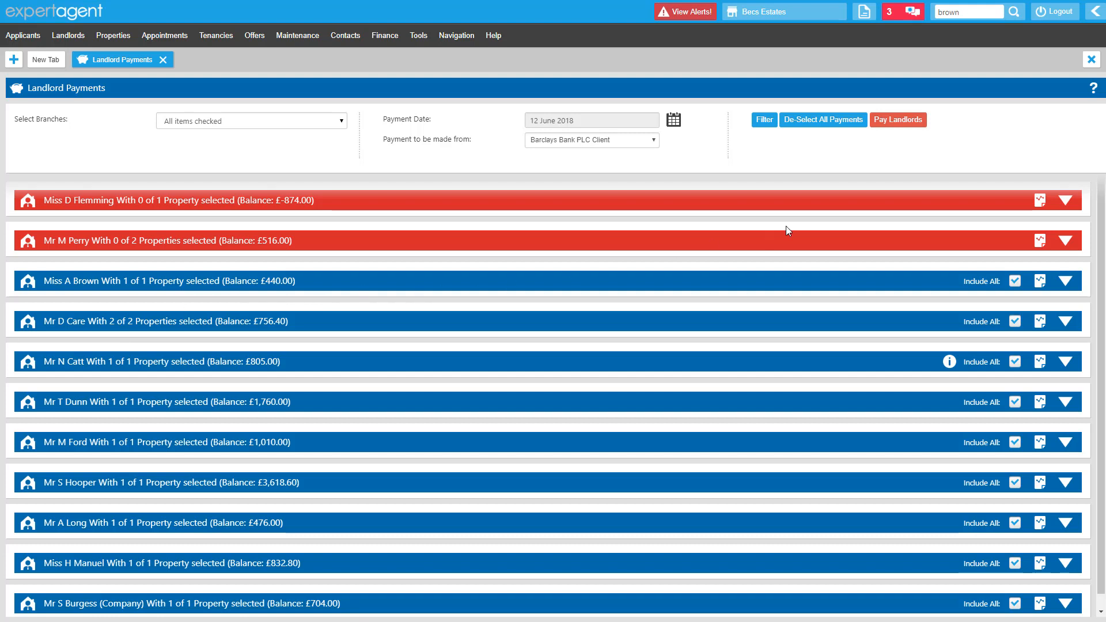
click(821, 125)
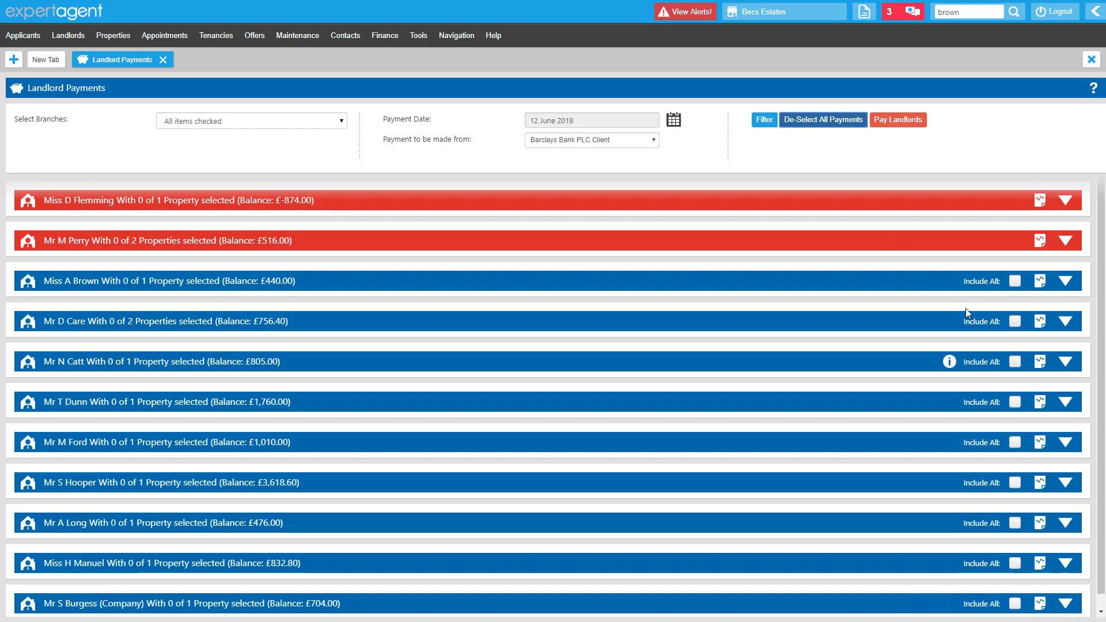
scroll(879, 357, down, 1)
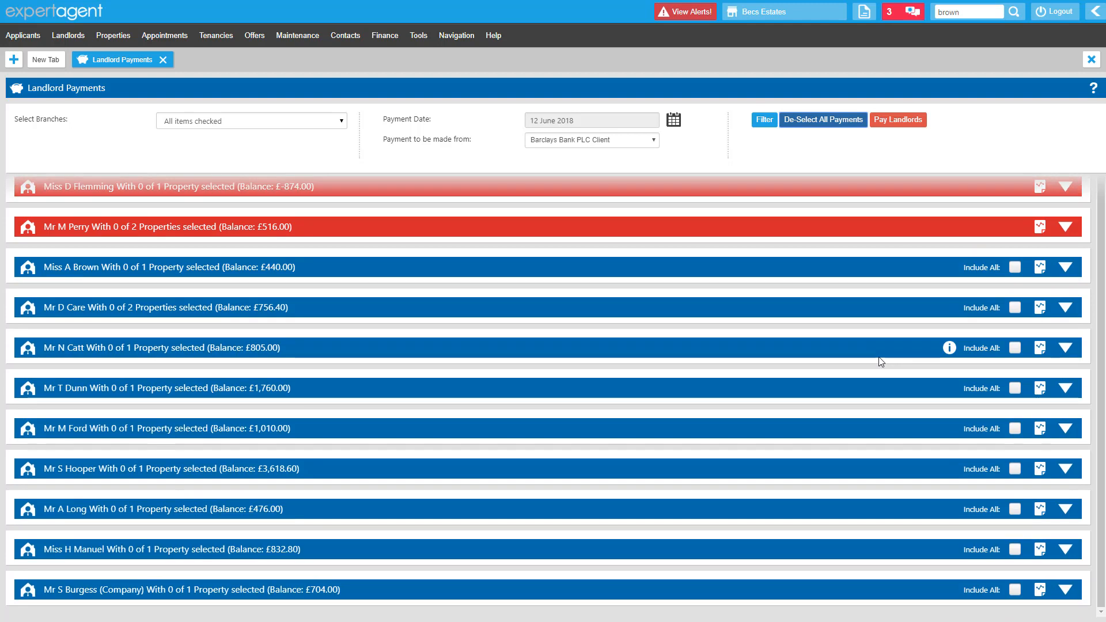
scroll(887, 363, up, 1)
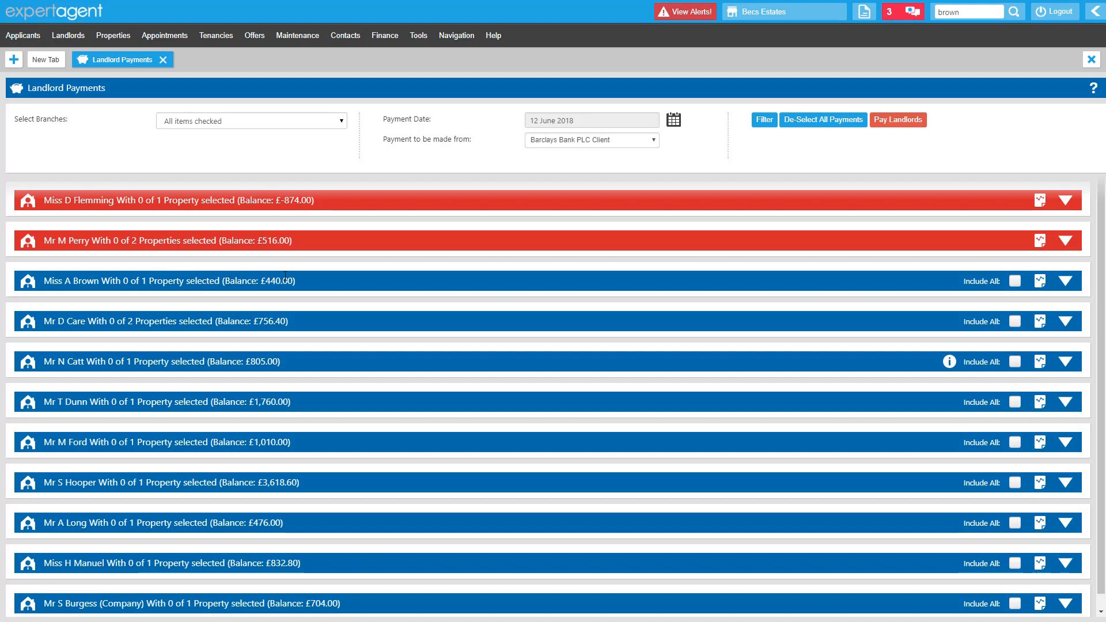
Step: Include all payments for the landlord with the £440.00 balance and expand that landlord's details
click(1021, 282)
click(1065, 282)
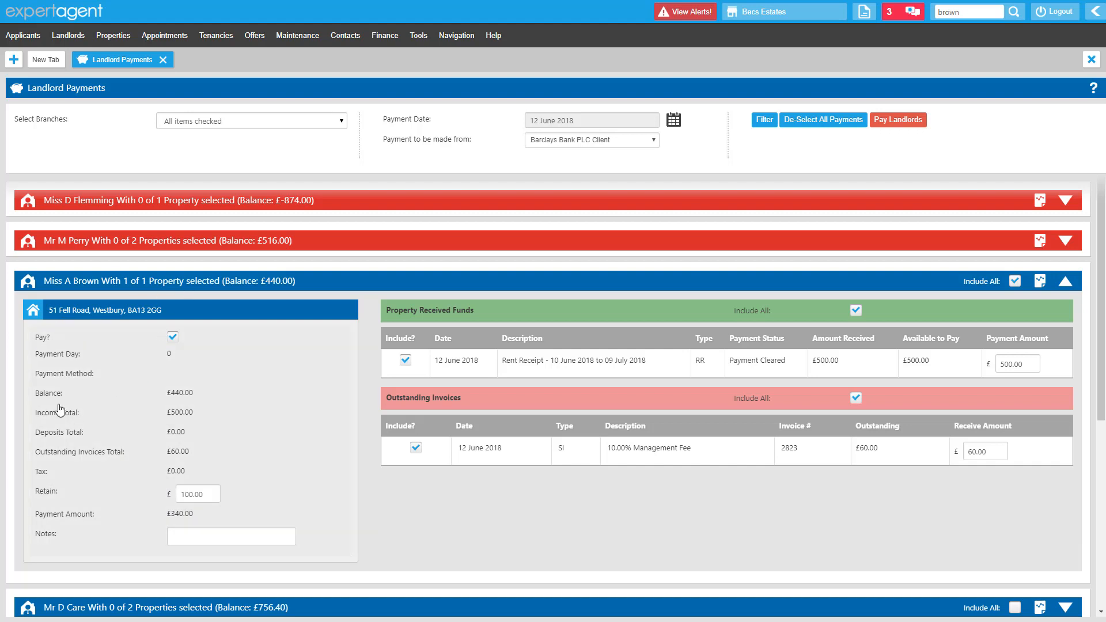
Step: Examine the property's payment summary, from balance, income, deposits and outstanding invoices to tax, retained amount and payment amount
drag(40, 394, 195, 397)
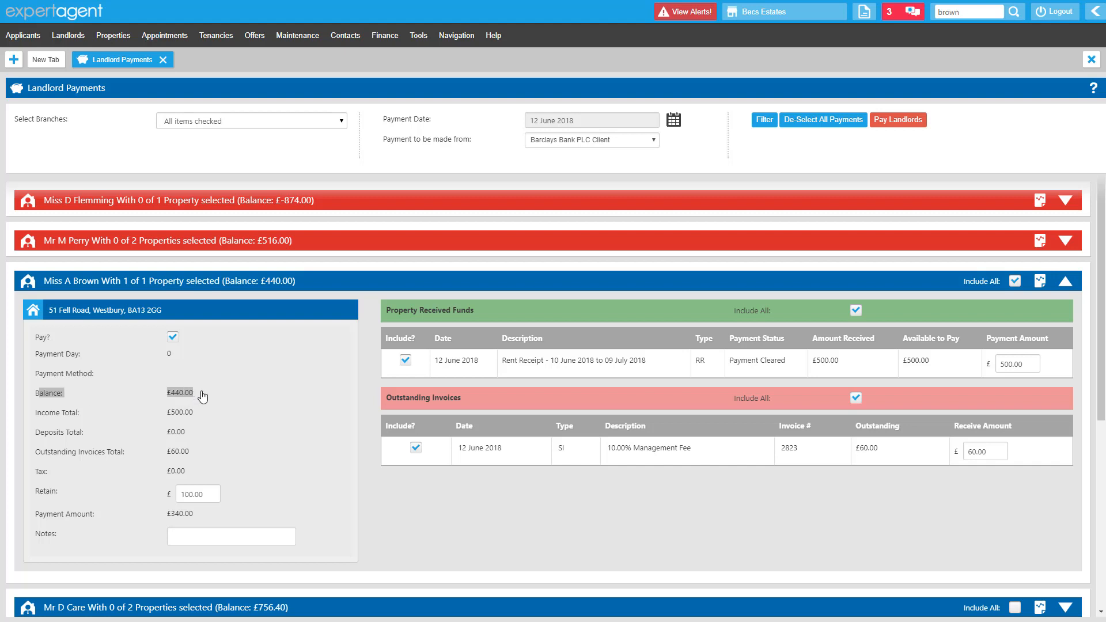
drag(38, 416, 203, 419)
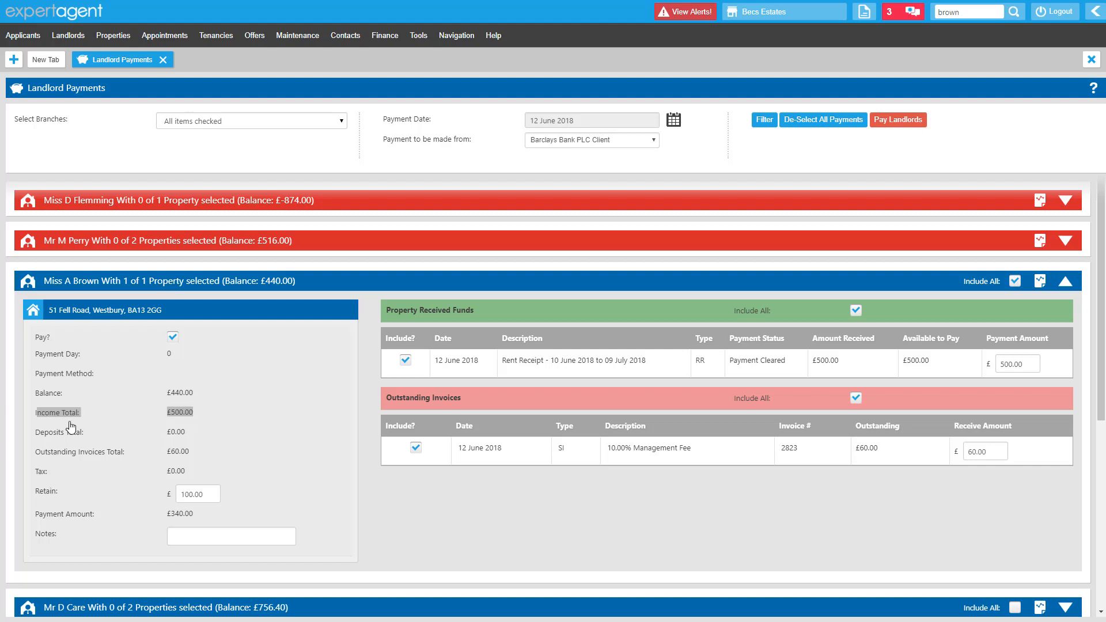
drag(53, 434, 185, 436)
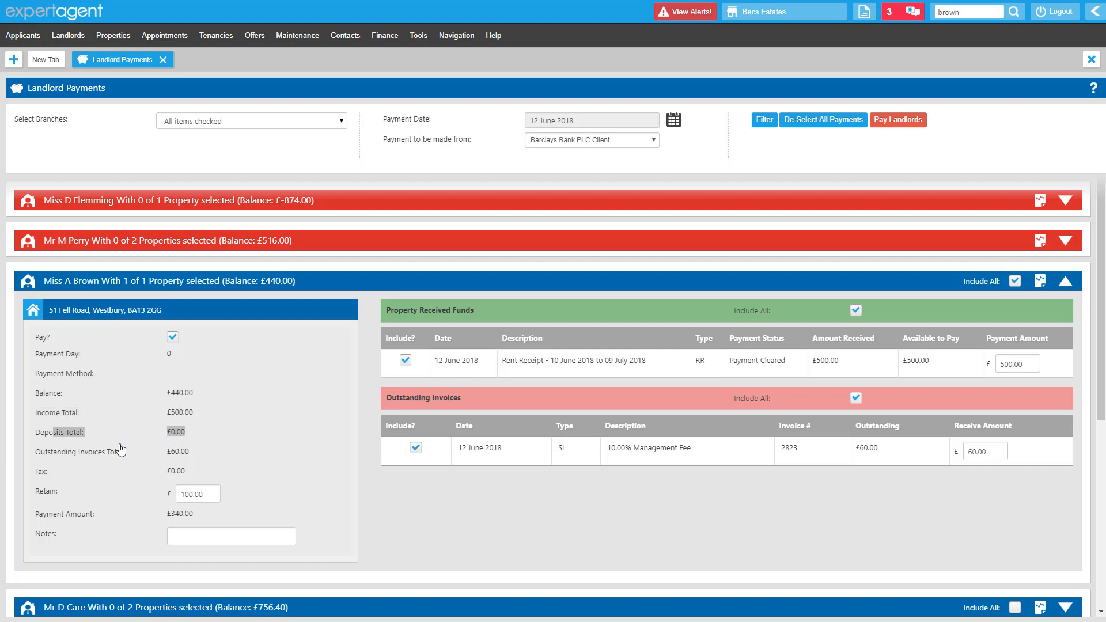
drag(74, 455, 201, 458)
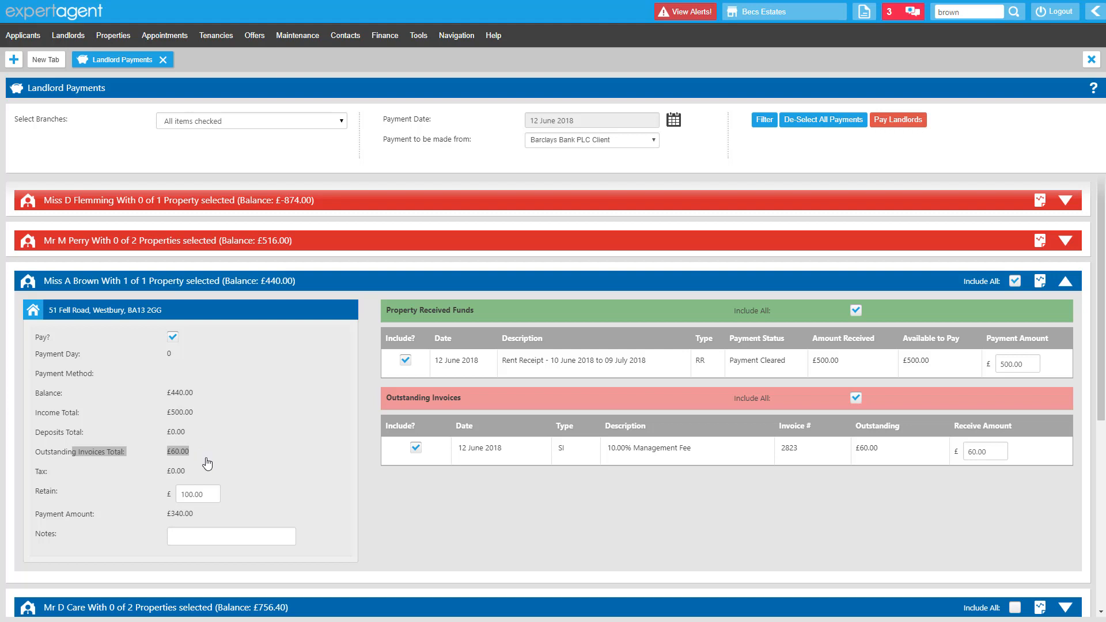
click(185, 463)
drag(38, 479, 194, 475)
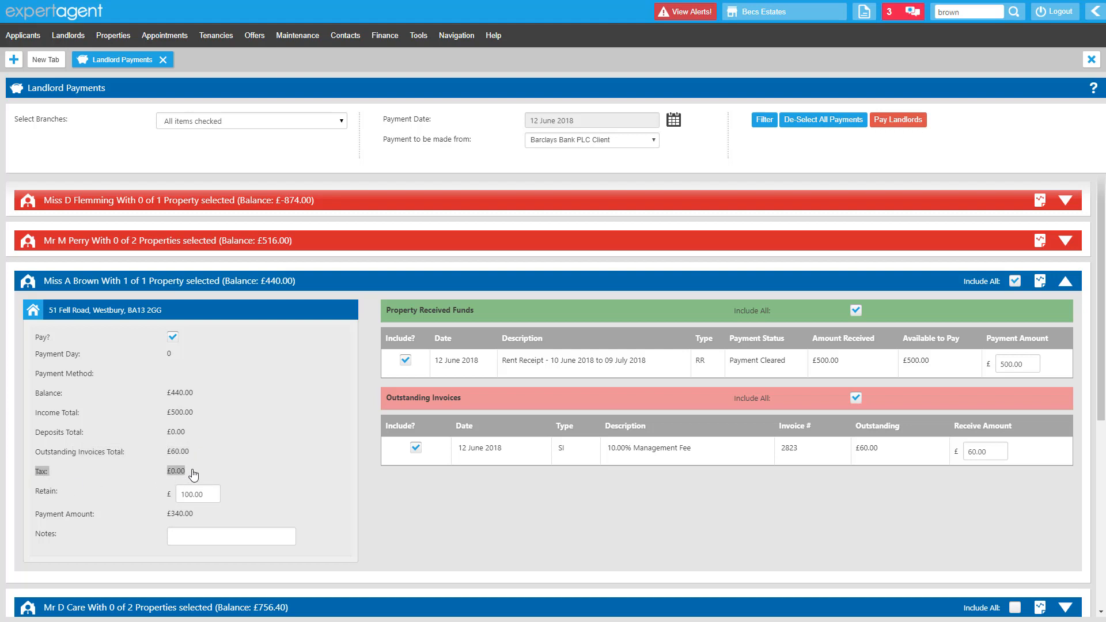
click(270, 465)
drag(36, 492, 60, 496)
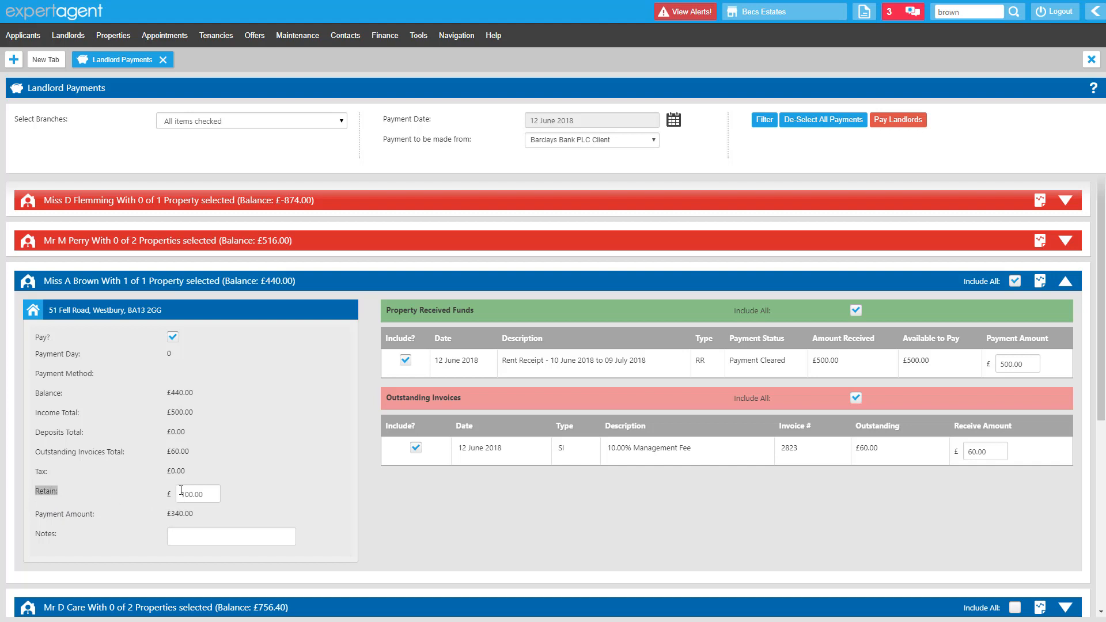
drag(179, 494, 206, 491)
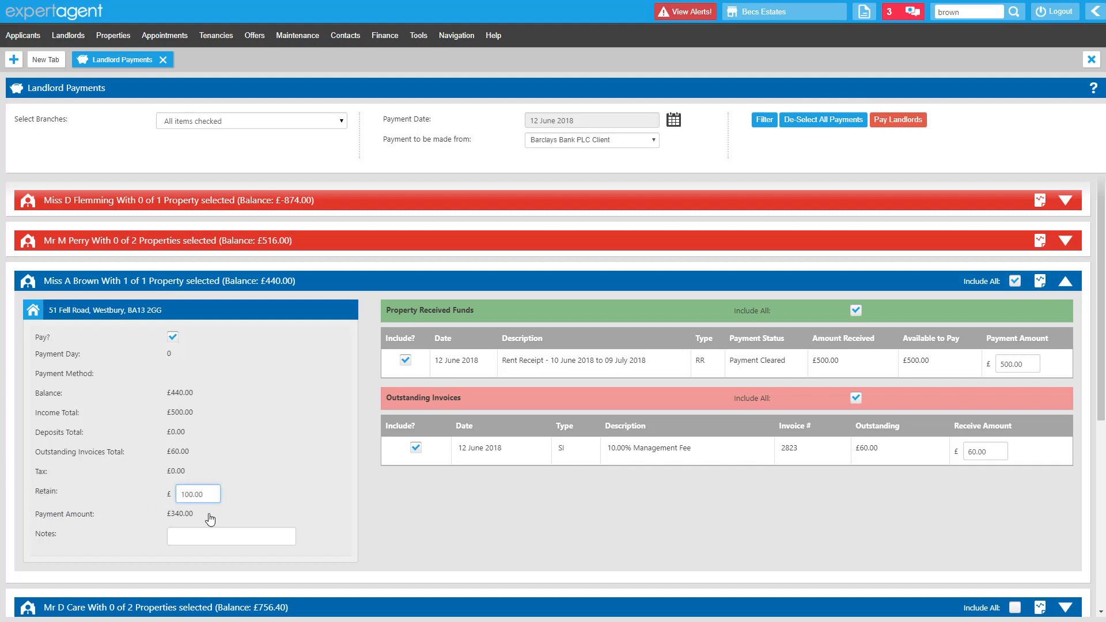
drag(209, 519, 36, 522)
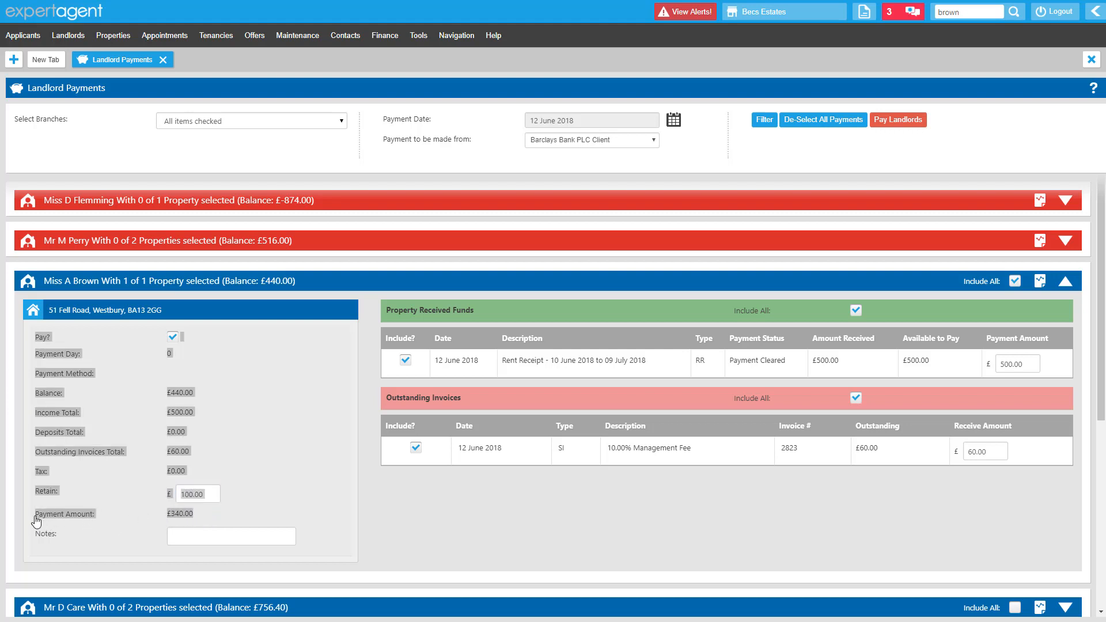
click(214, 517)
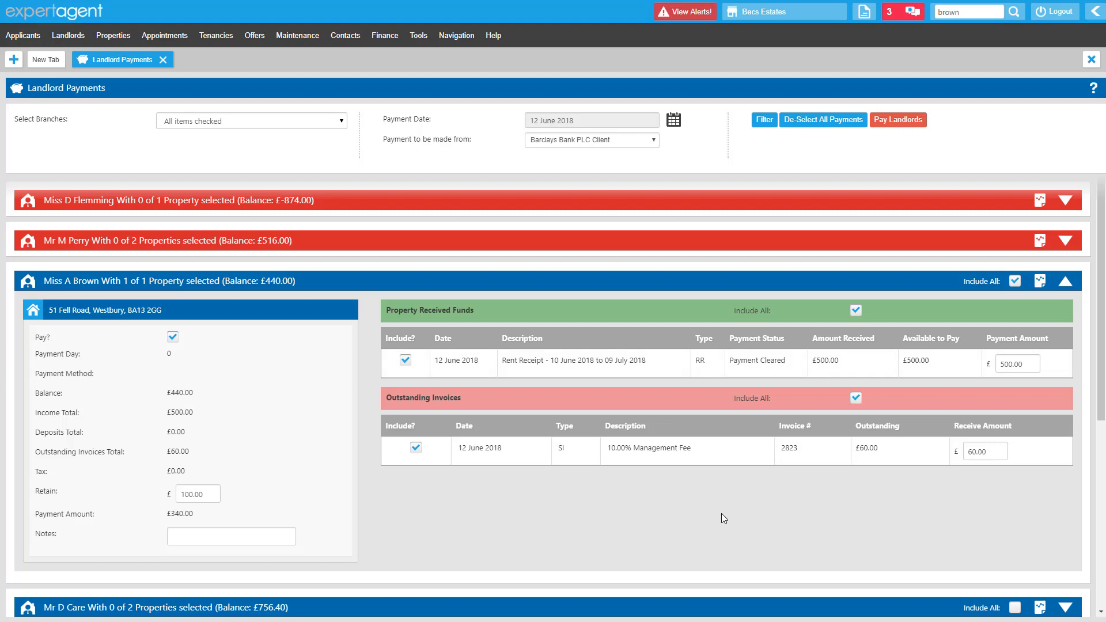
Step: Review the property's received rent and outstanding management fee invoice, comparing the invoice with the Outstanding Invoices Total
drag(403, 311, 465, 311)
click(457, 365)
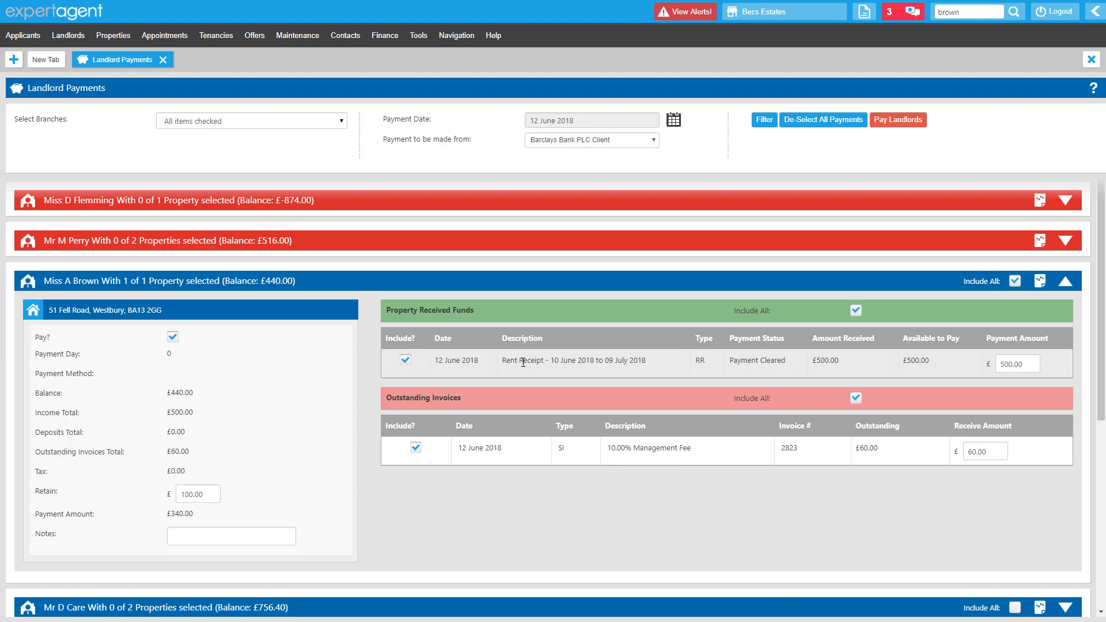
drag(523, 360, 563, 361)
click(592, 362)
drag(406, 398, 460, 405)
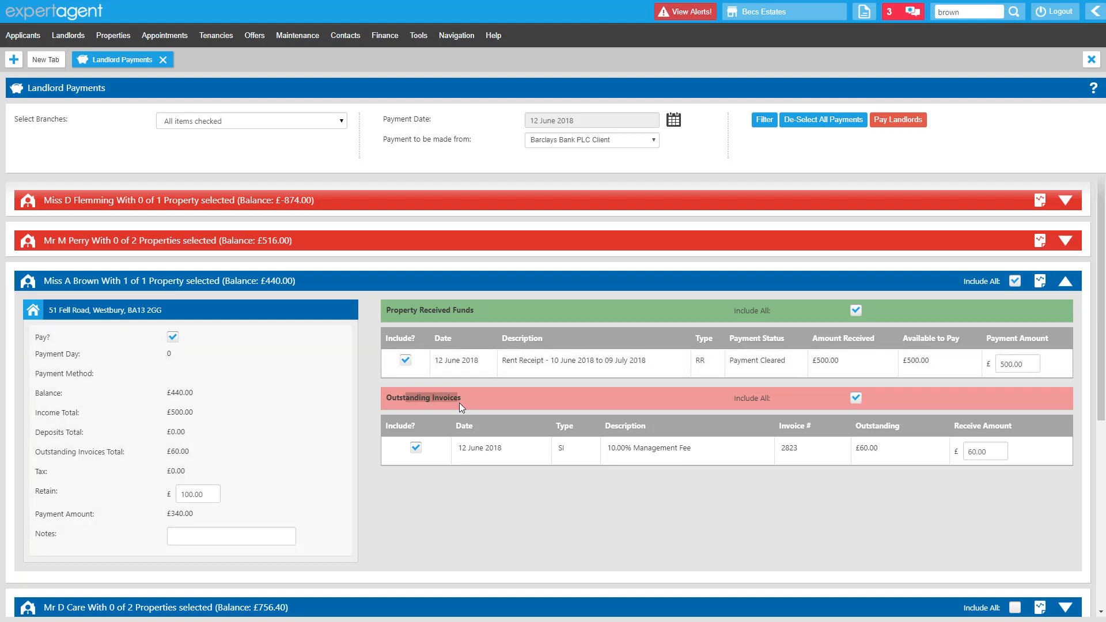
click(548, 394)
drag(469, 447, 660, 451)
click(685, 477)
drag(860, 448, 887, 452)
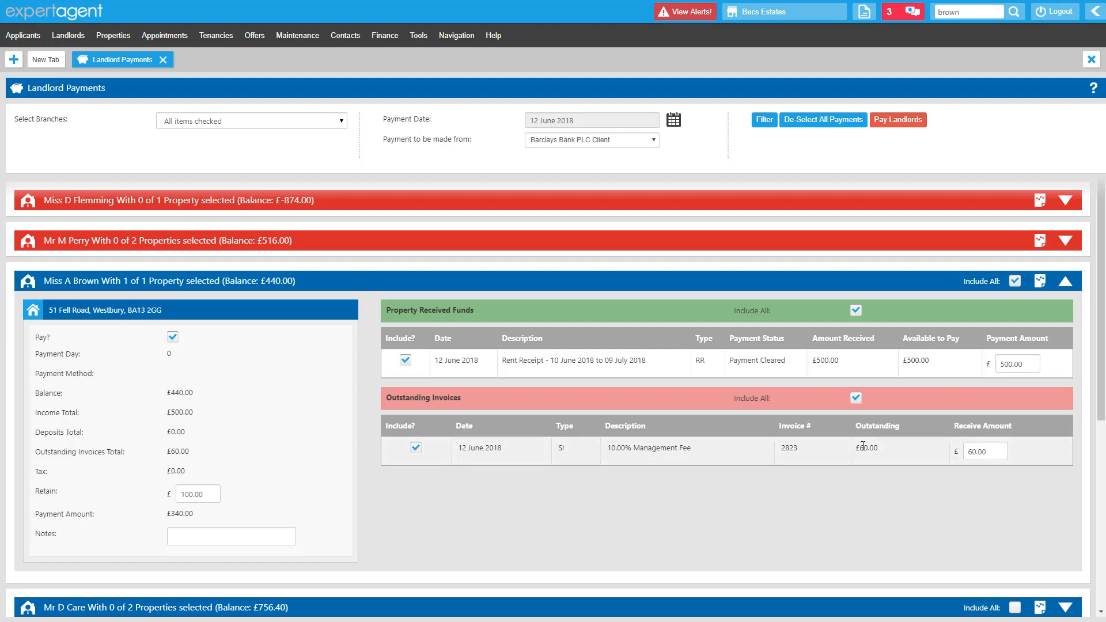
click(897, 474)
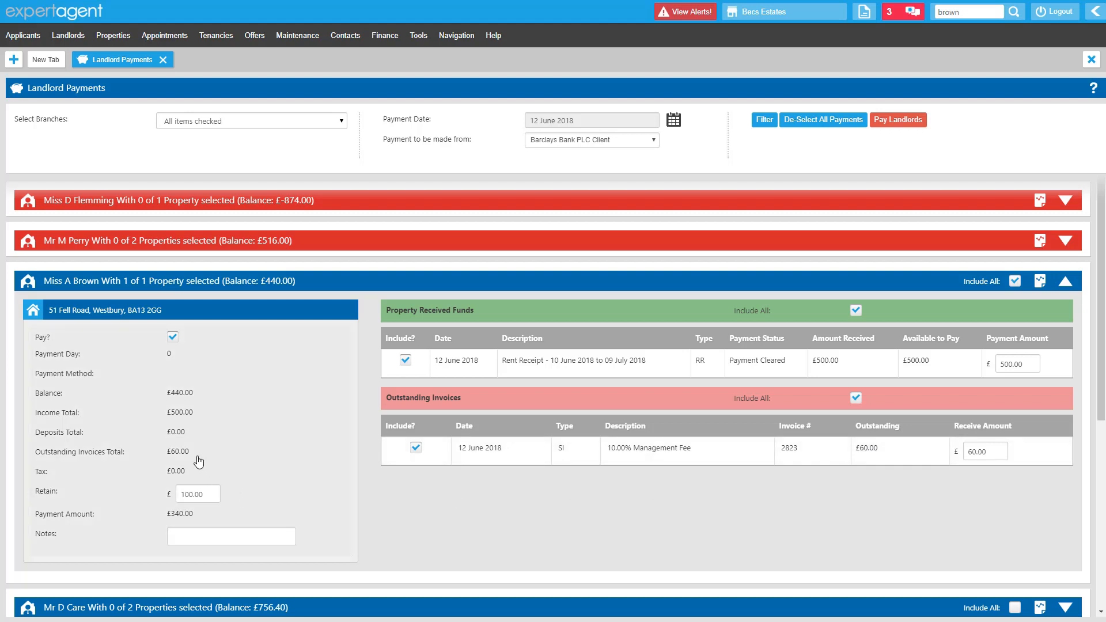
drag(197, 455, 67, 452)
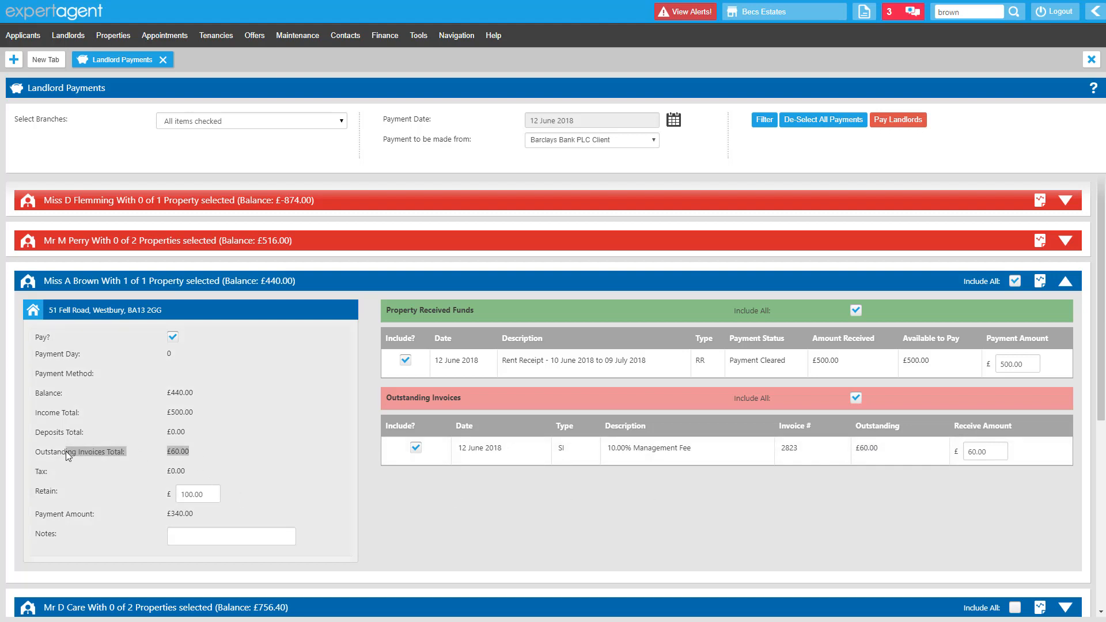
click(199, 453)
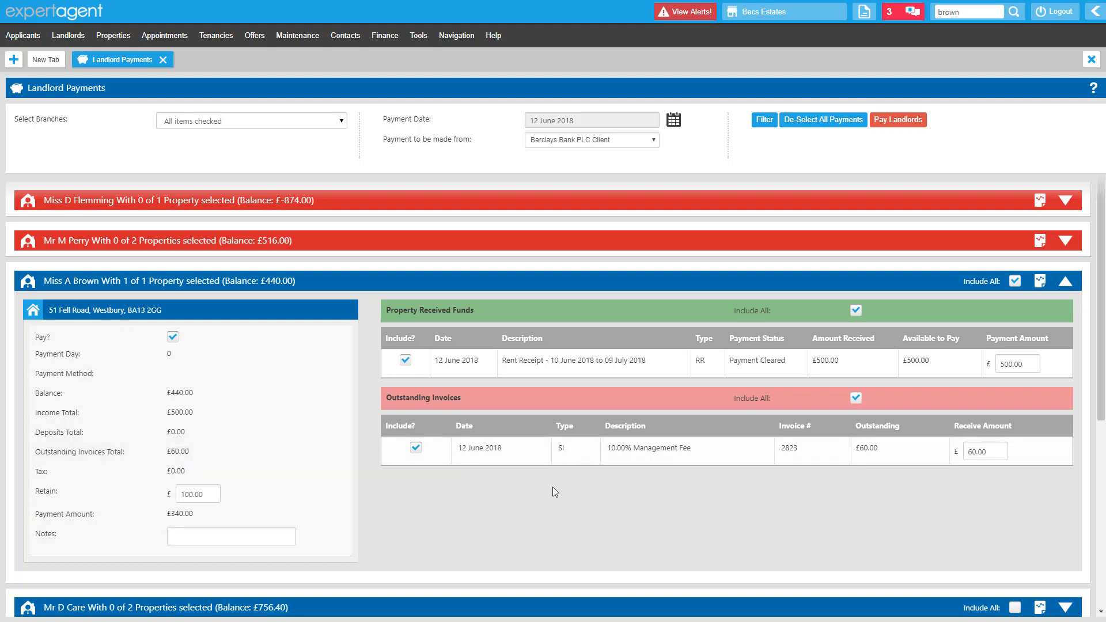
Step: Collapse the current landlord's details, then expand the landlord with the £756.40 balance and include both properties for payment
click(1070, 285)
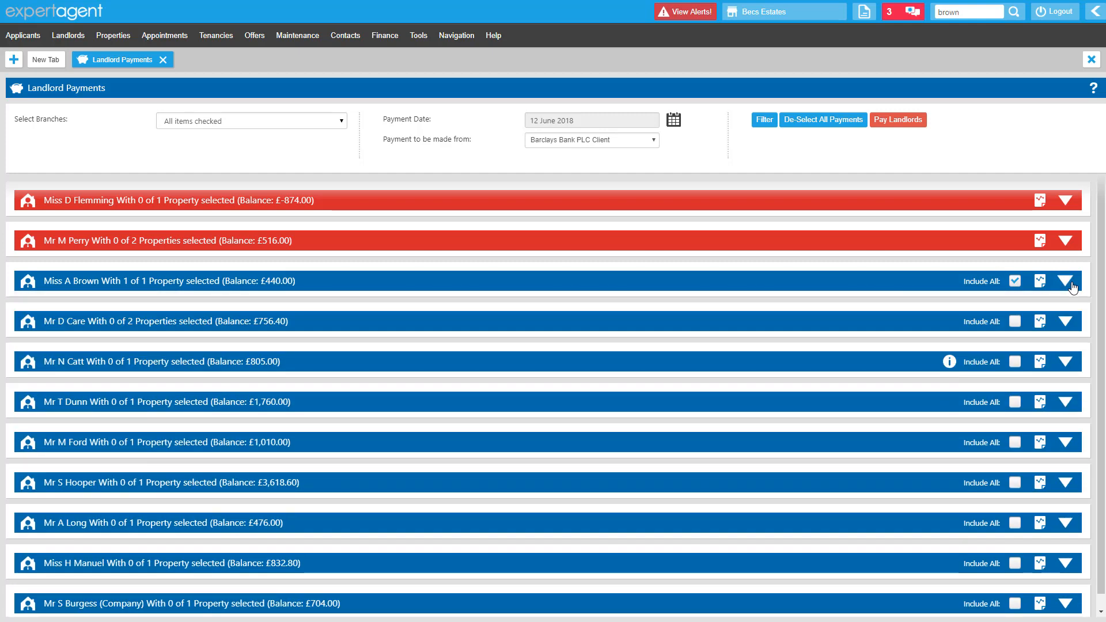
click(1066, 322)
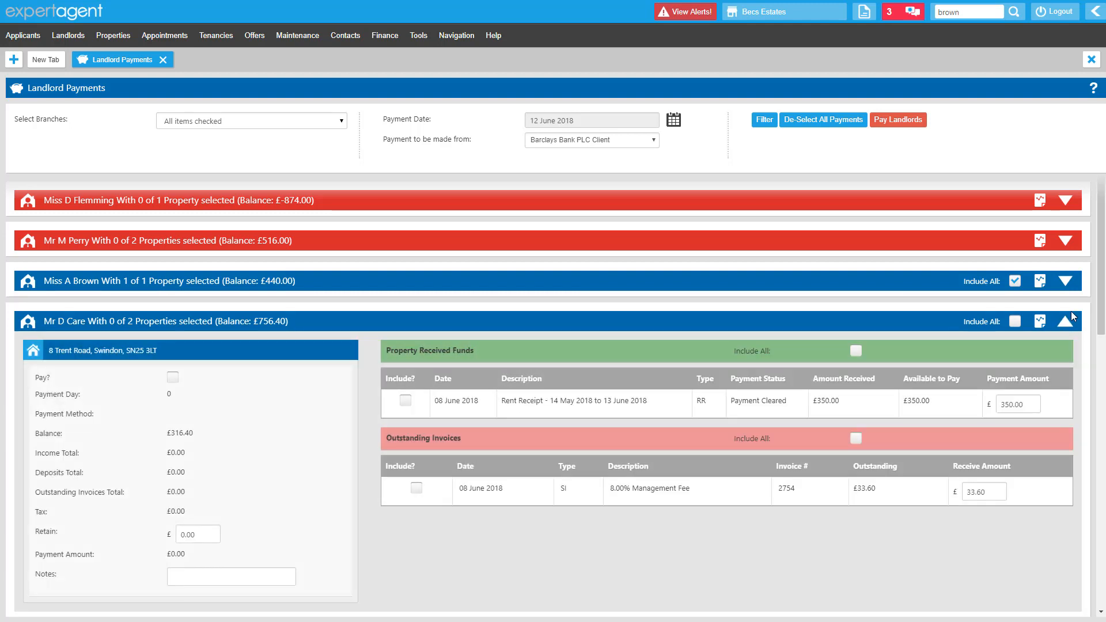
scroll(1057, 314, down, 1)
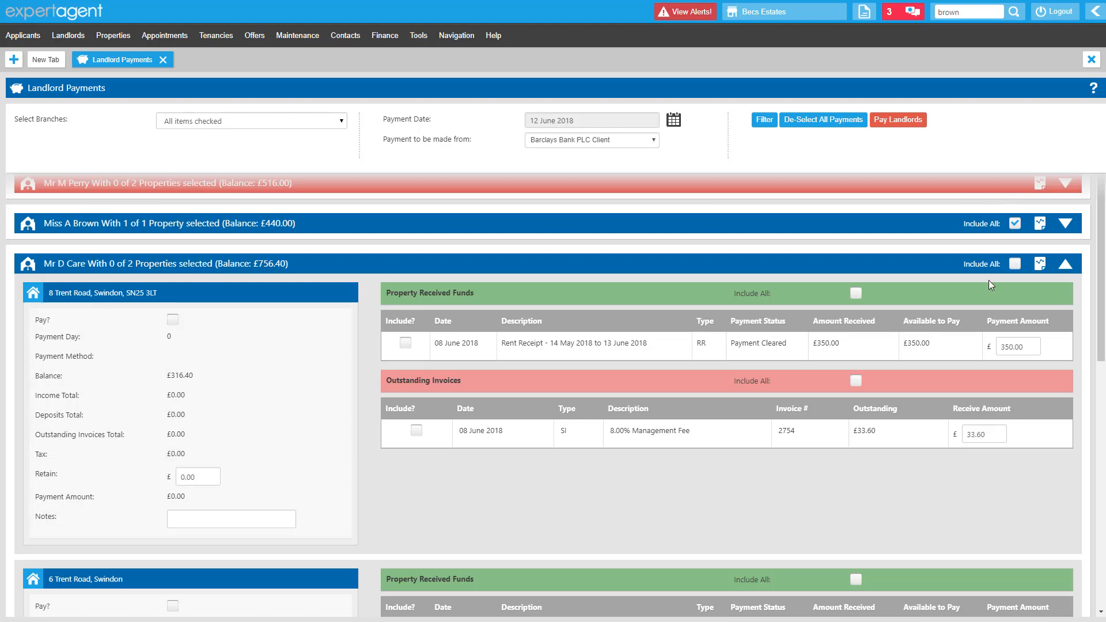
click(1013, 265)
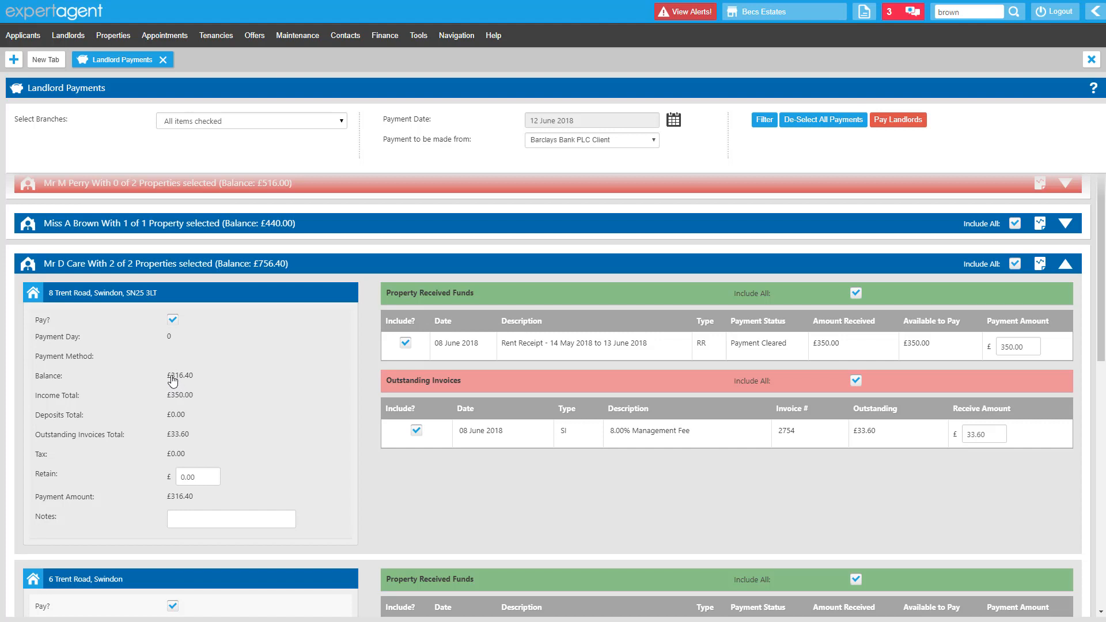
Step: Examine the first property's balance, income and invoice totals against its rent receipt and management fee entries
drag(173, 378, 208, 380)
click(231, 386)
drag(195, 397, 164, 397)
click(191, 441)
drag(191, 441, 164, 441)
click(217, 439)
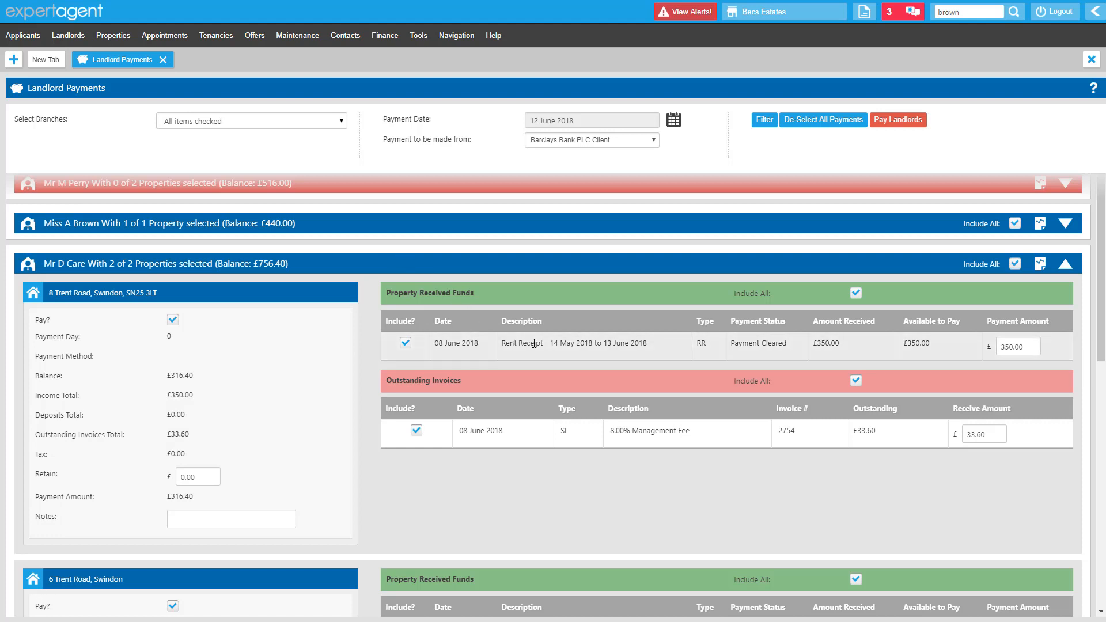
drag(514, 344, 691, 347)
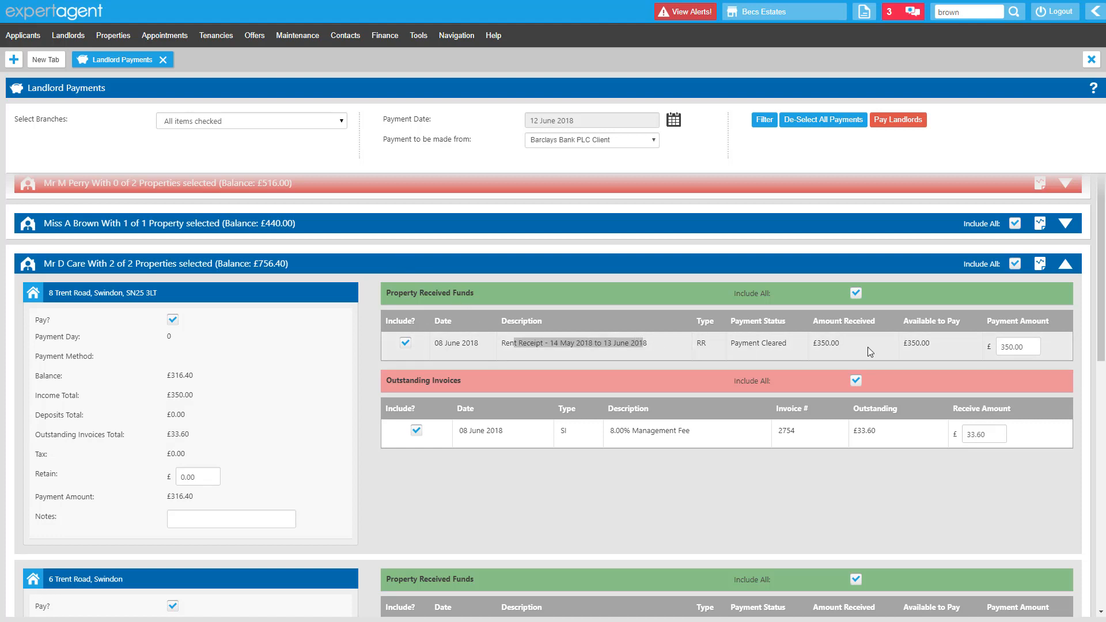
drag(606, 432, 693, 435)
click(711, 445)
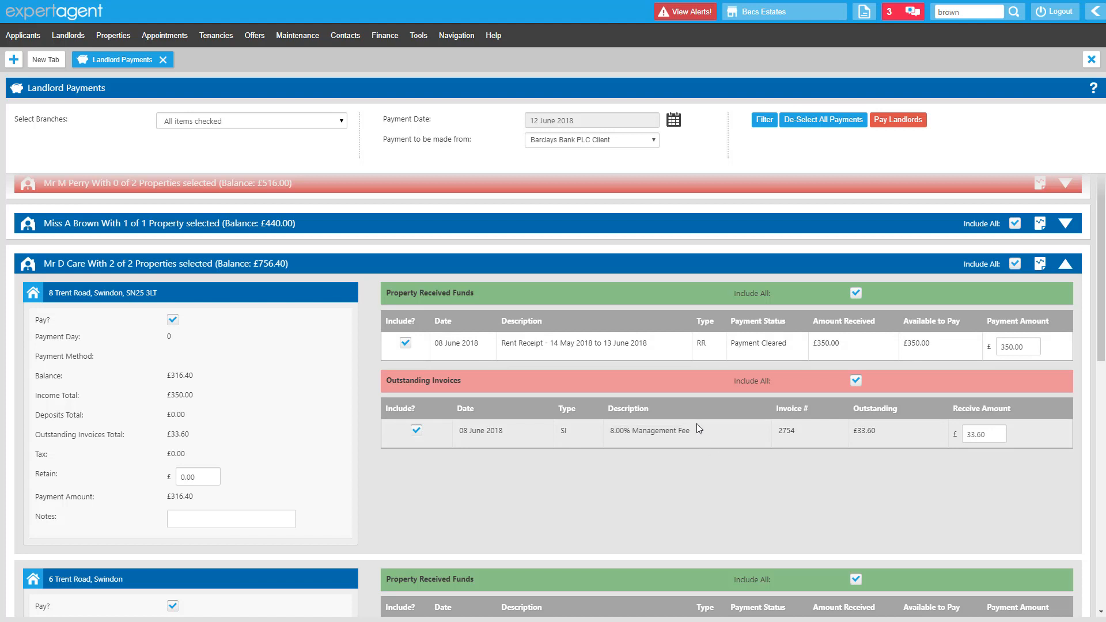
Step: Examine the same landlord's second property, comparing its balance and totals with its rent receipt and management fee
scroll(696, 423, down, 3)
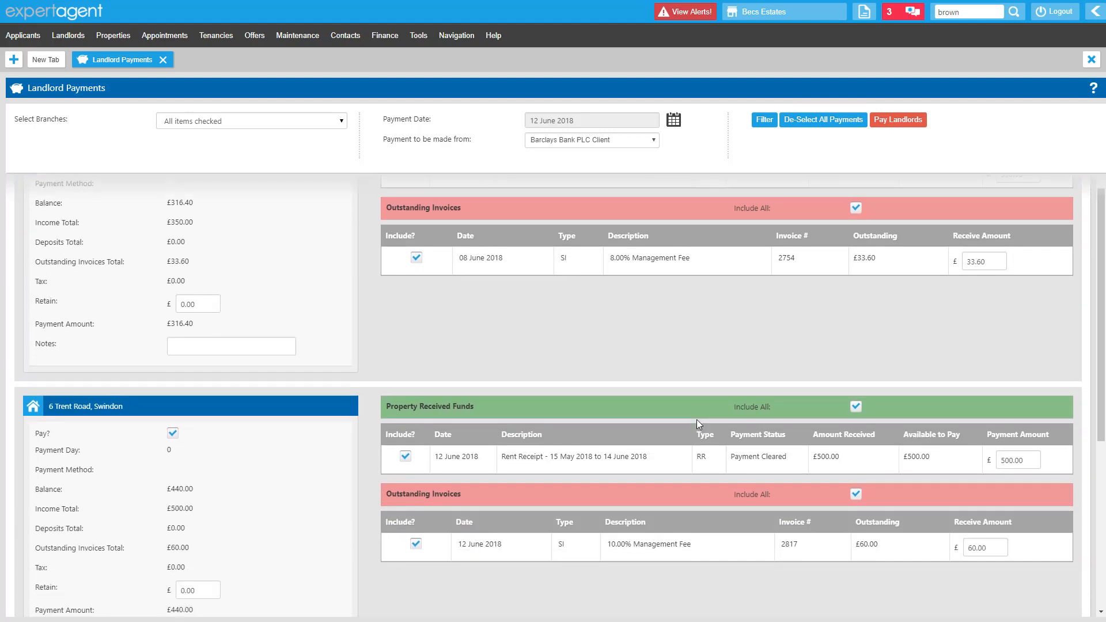
scroll(697, 423, down, 1)
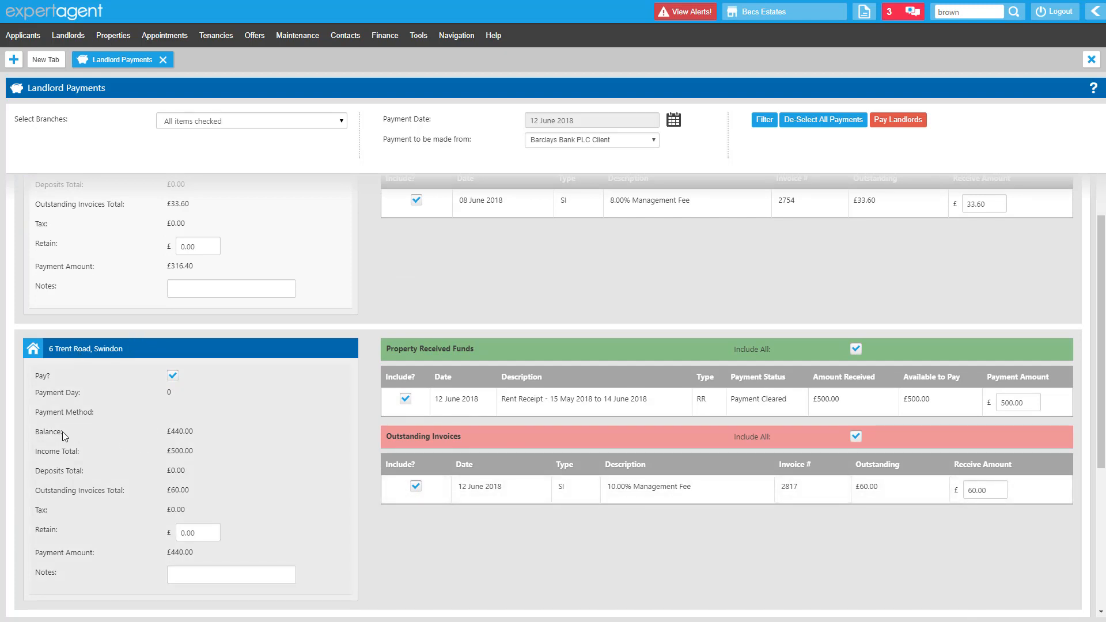
drag(164, 435, 208, 437)
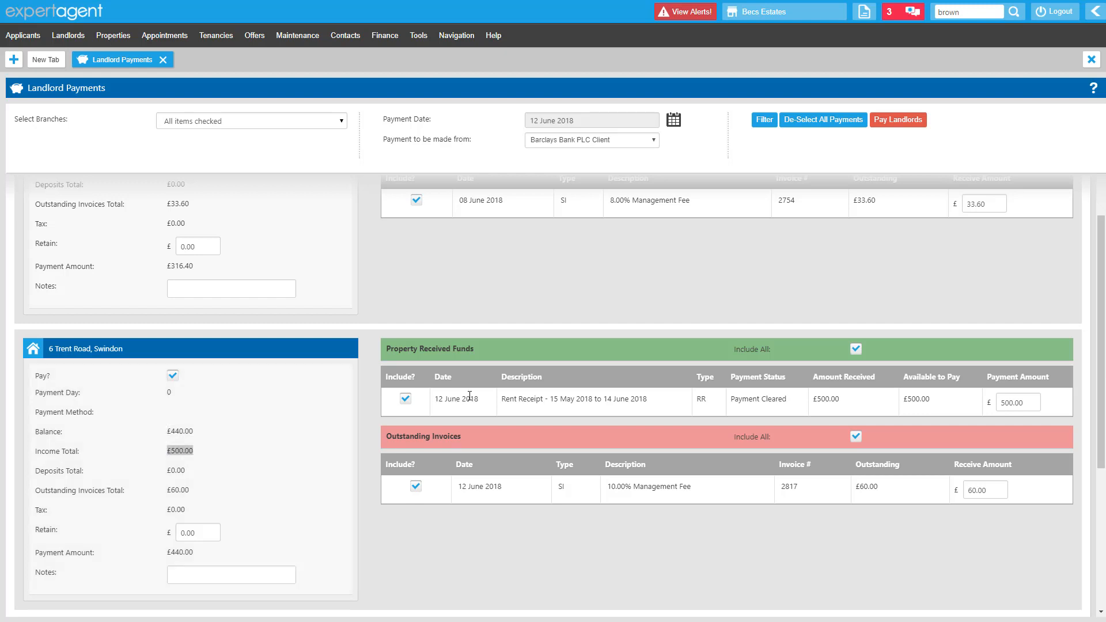
drag(517, 398, 664, 402)
click(672, 407)
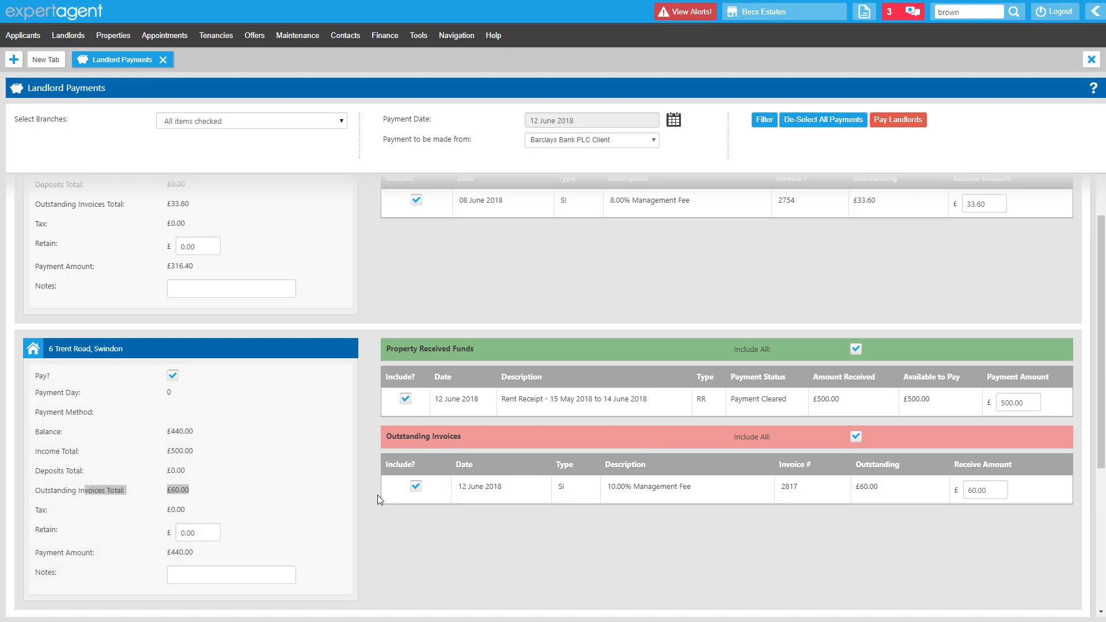
drag(605, 487, 734, 480)
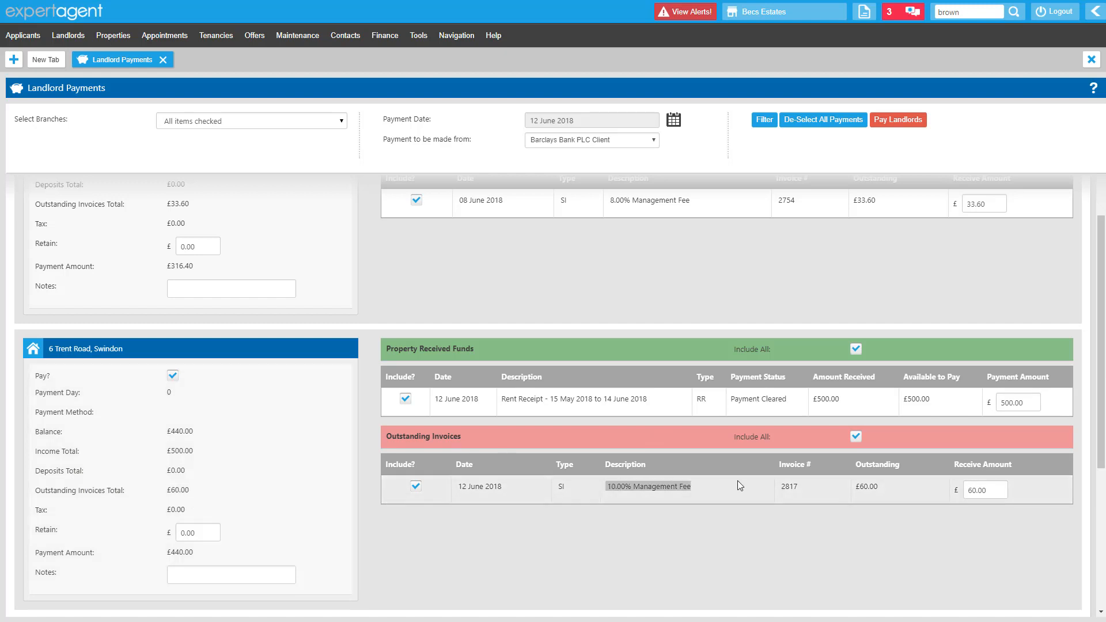
click(712, 528)
scroll(706, 521, up, 5)
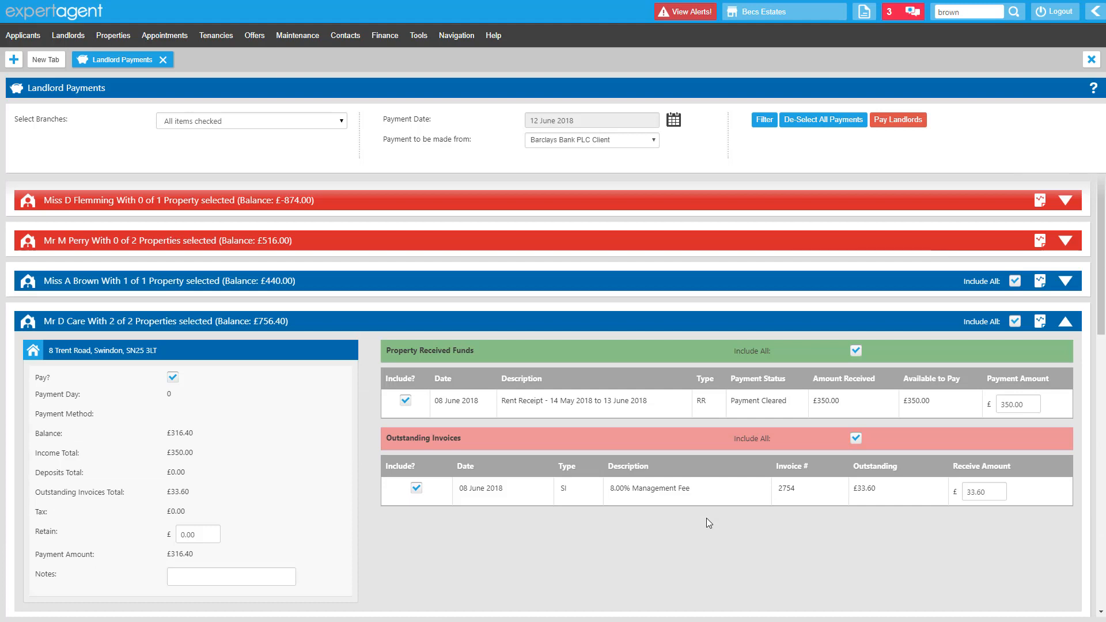
scroll(721, 516, down, 1)
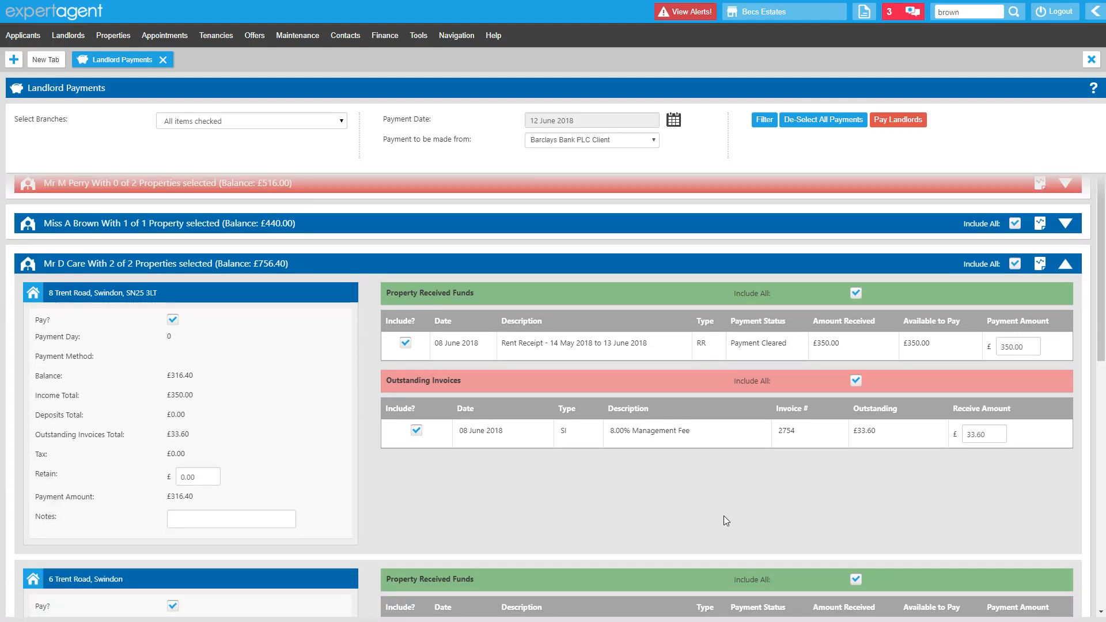
Step: Reopen the landlord with the £440.00 balance, check its property's payment details, and collapse it again
scroll(727, 514, up, 1)
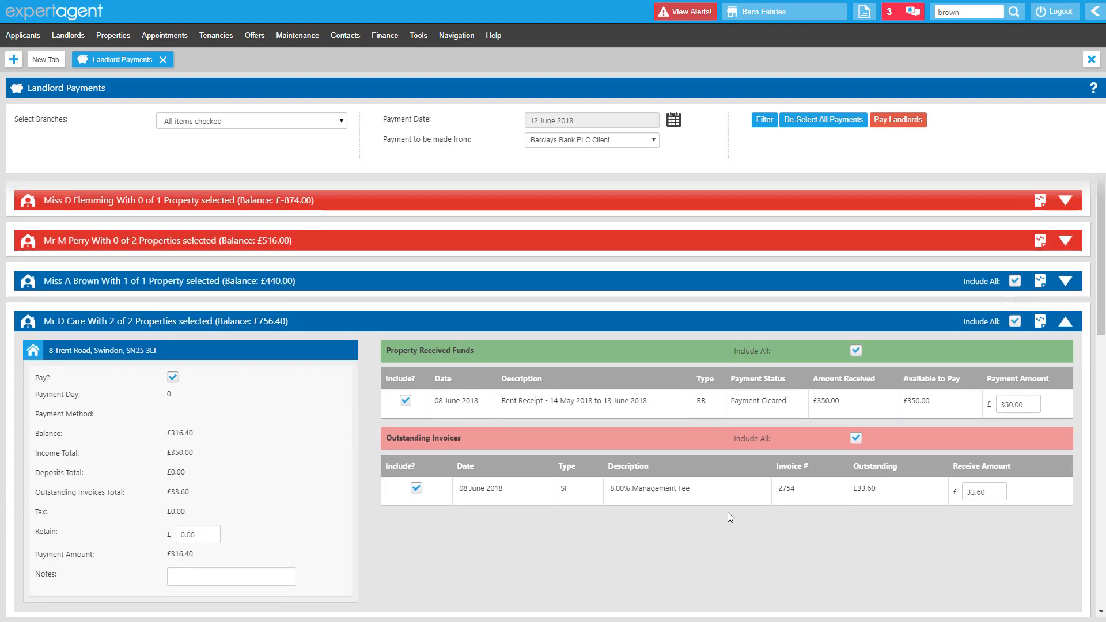
click(1065, 281)
scroll(365, 424, down, 1)
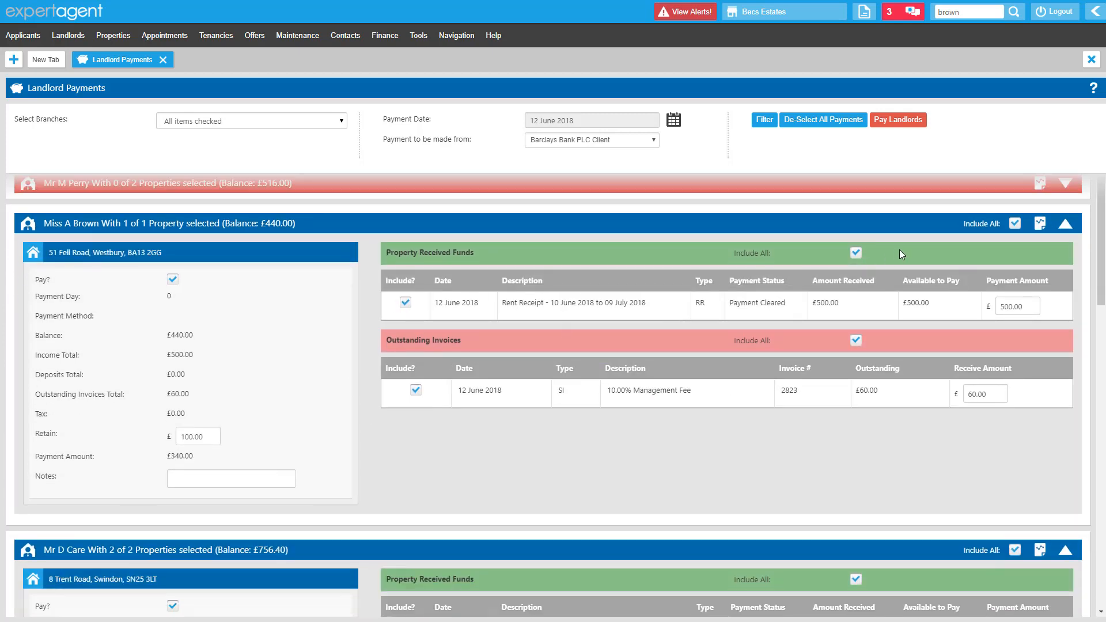
scroll(902, 254, up, 1)
click(1065, 281)
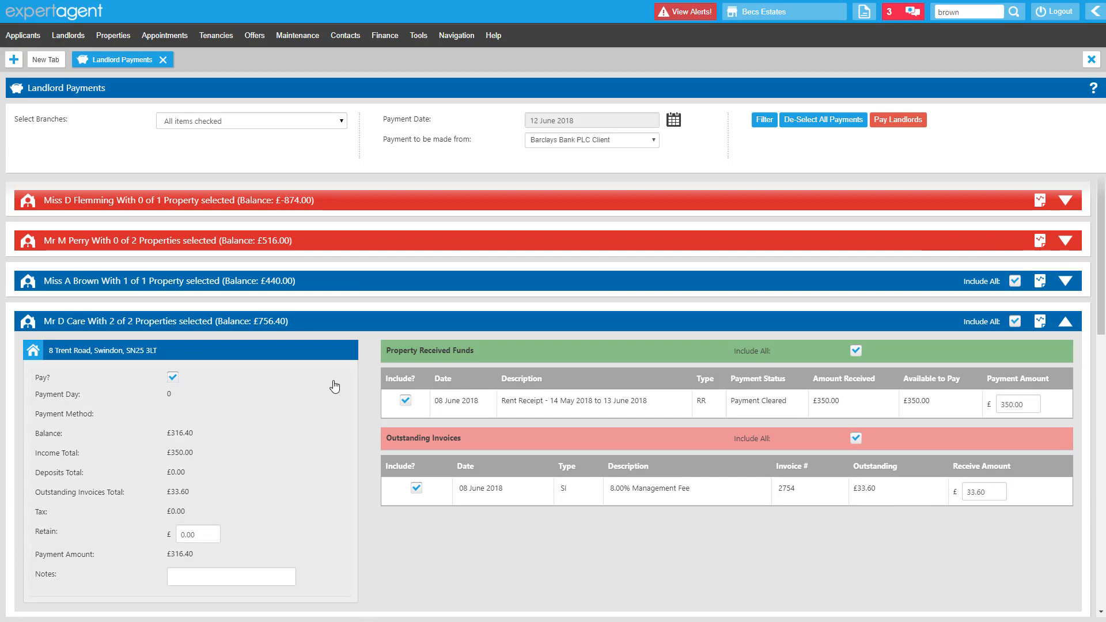
Step: Look over both properties of the landlord with the £756.40 balance once more
scroll(334, 386, down, 1)
scroll(288, 348, down, 4)
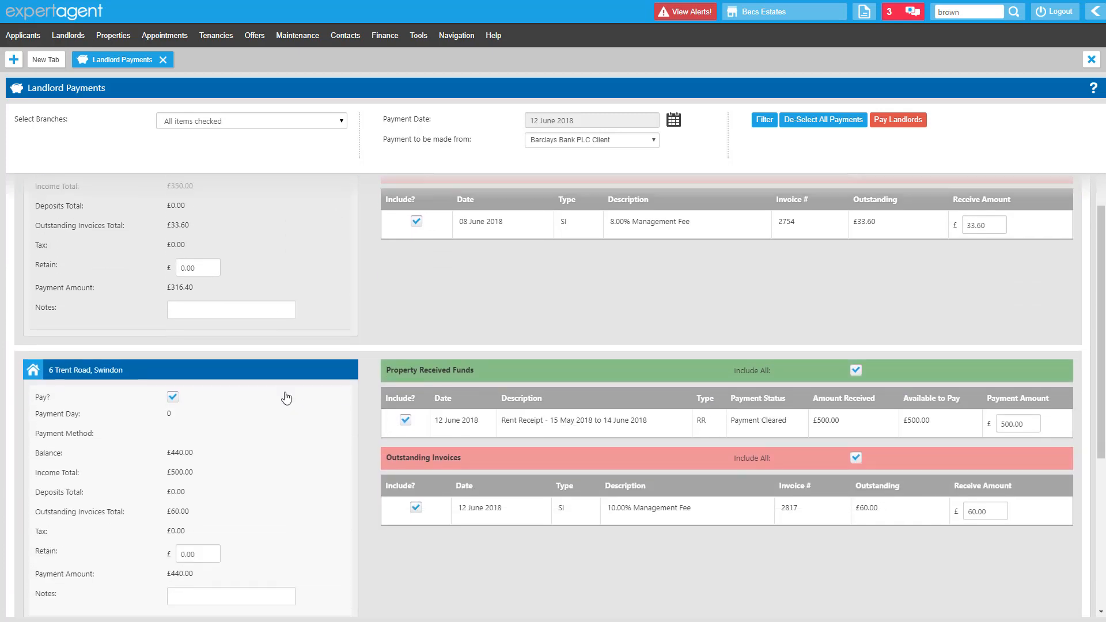
scroll(286, 397, up, 3)
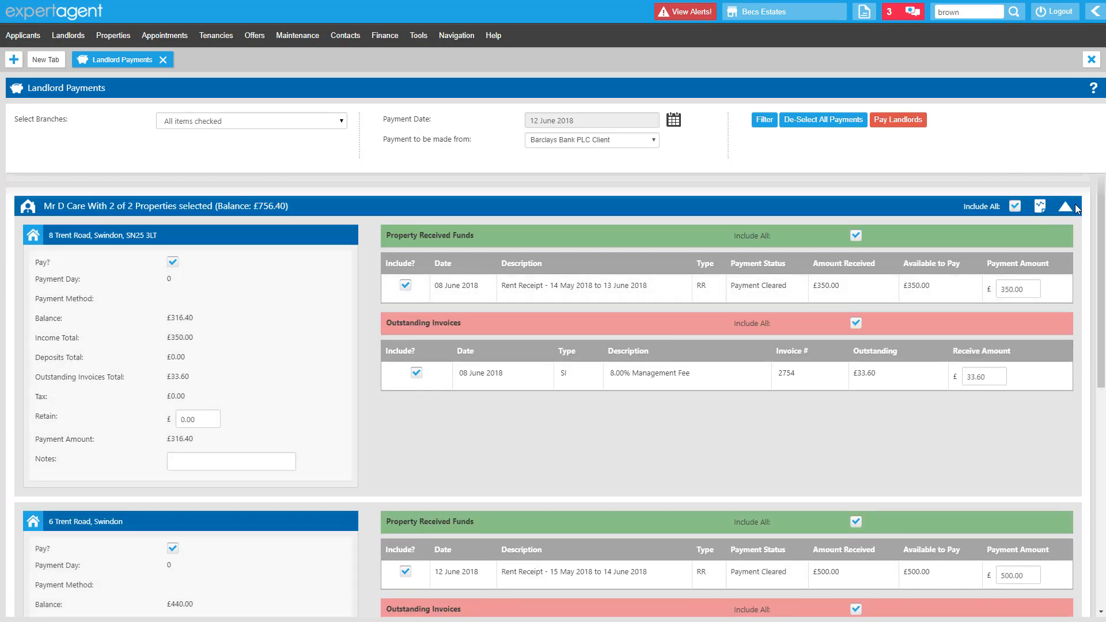
Step: Collapse the £756.40 landlord, then expand the landlord with the £805.00 balance and include its property for payment
click(1067, 207)
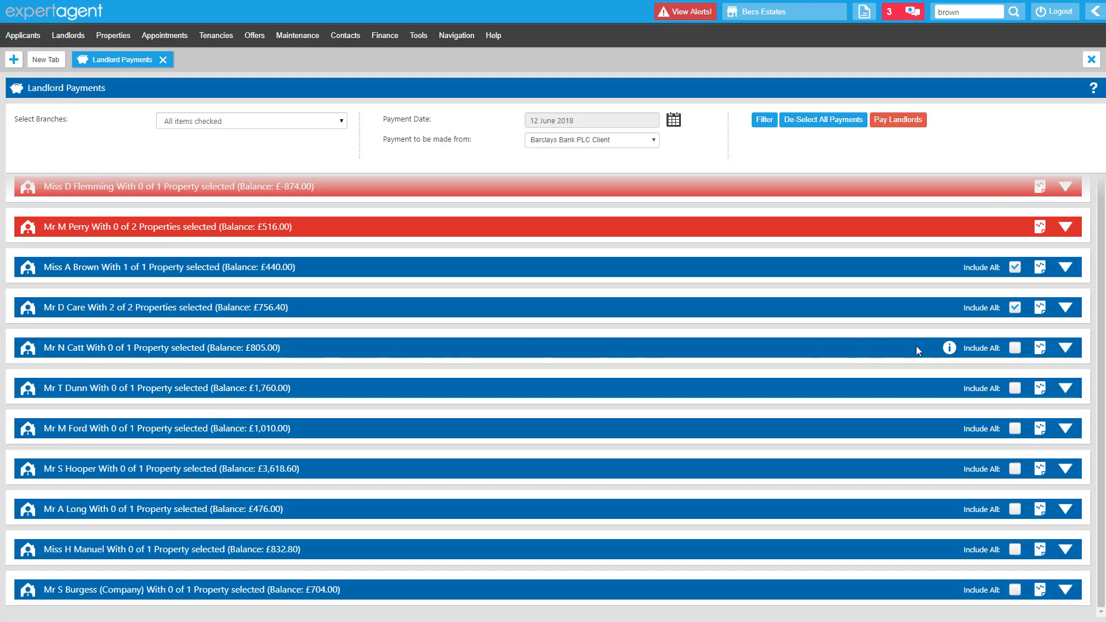
click(1065, 347)
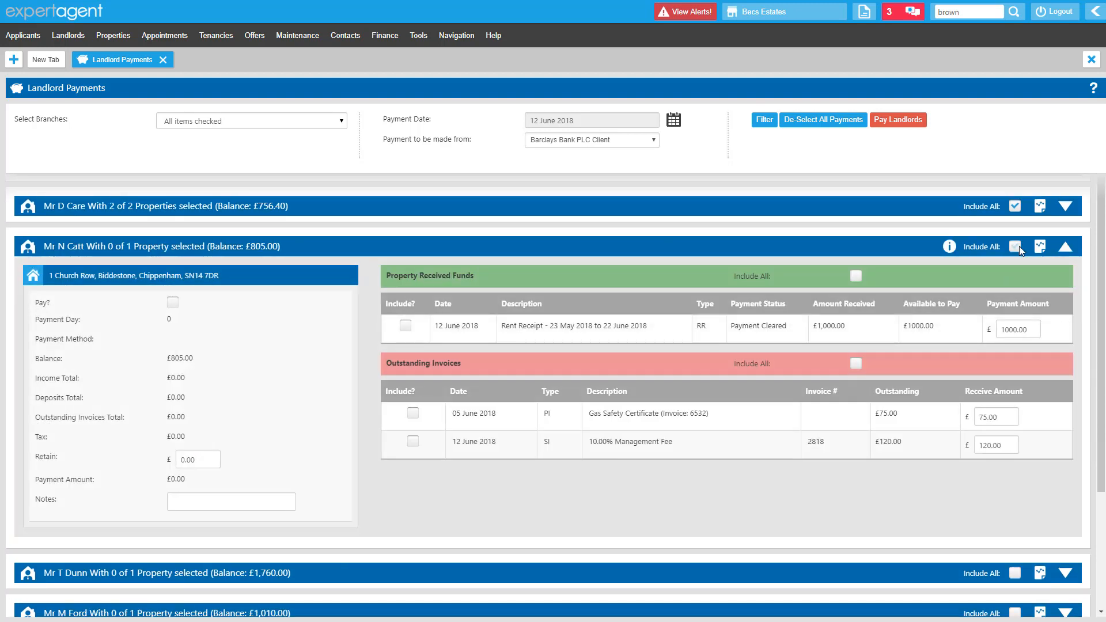
click(1016, 248)
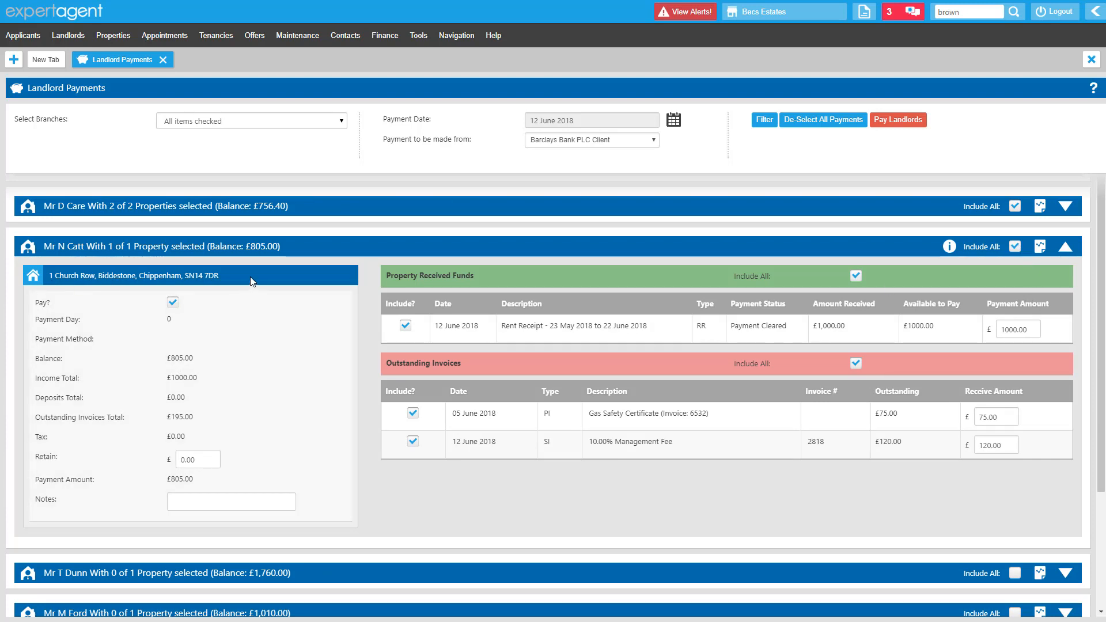
Step: Review the property's rent receipt, management fee and gas safety certificate invoice against its income and invoice totals
drag(601, 326, 665, 332)
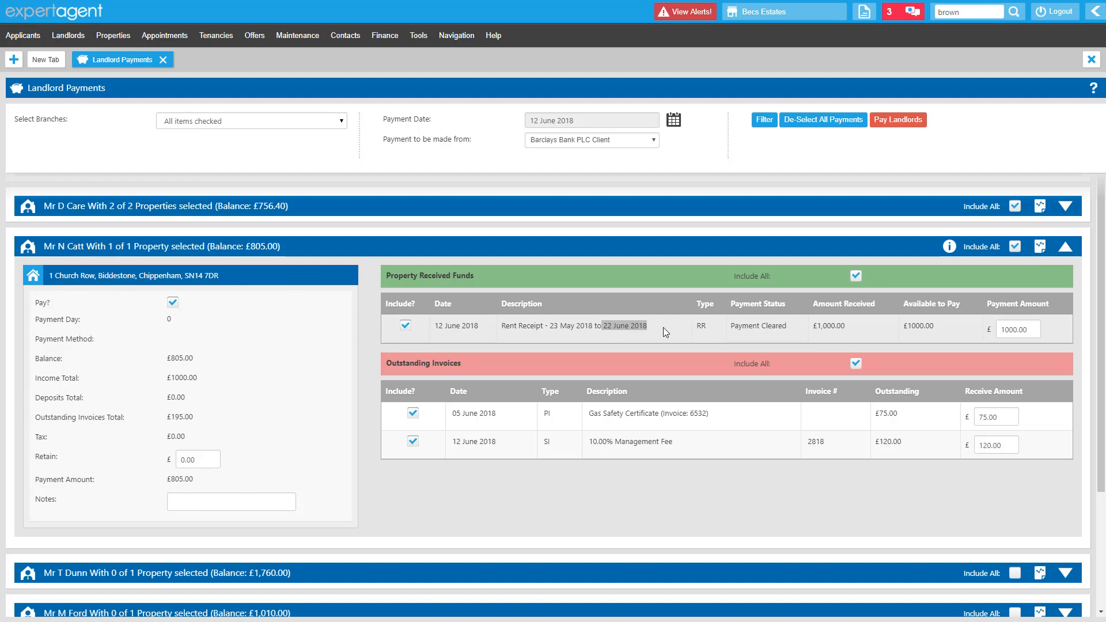
click(667, 332)
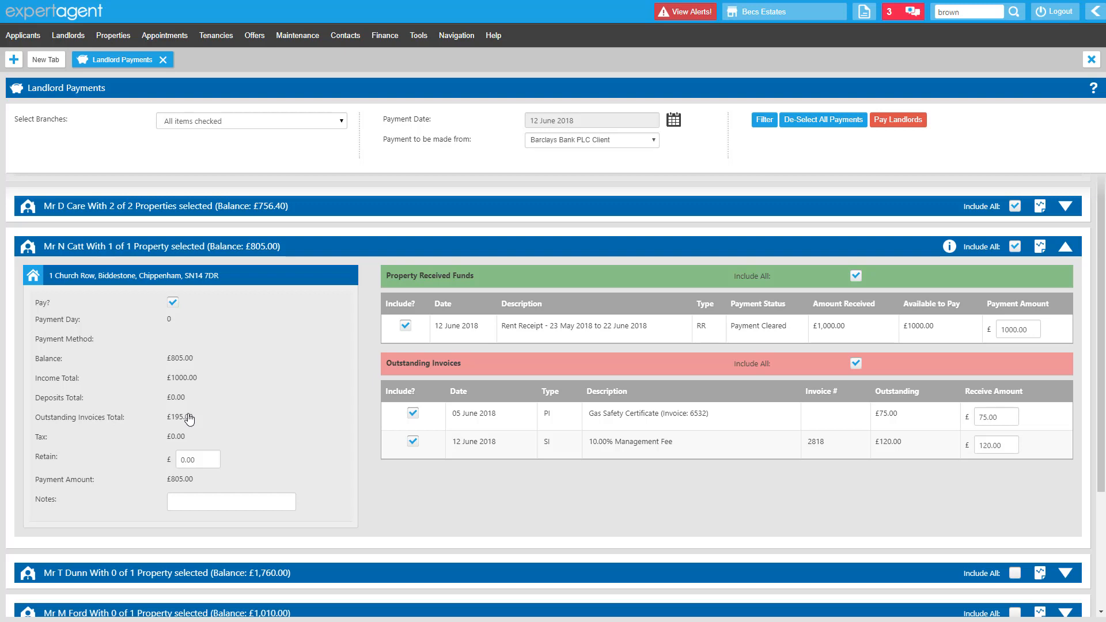
drag(592, 442, 741, 458)
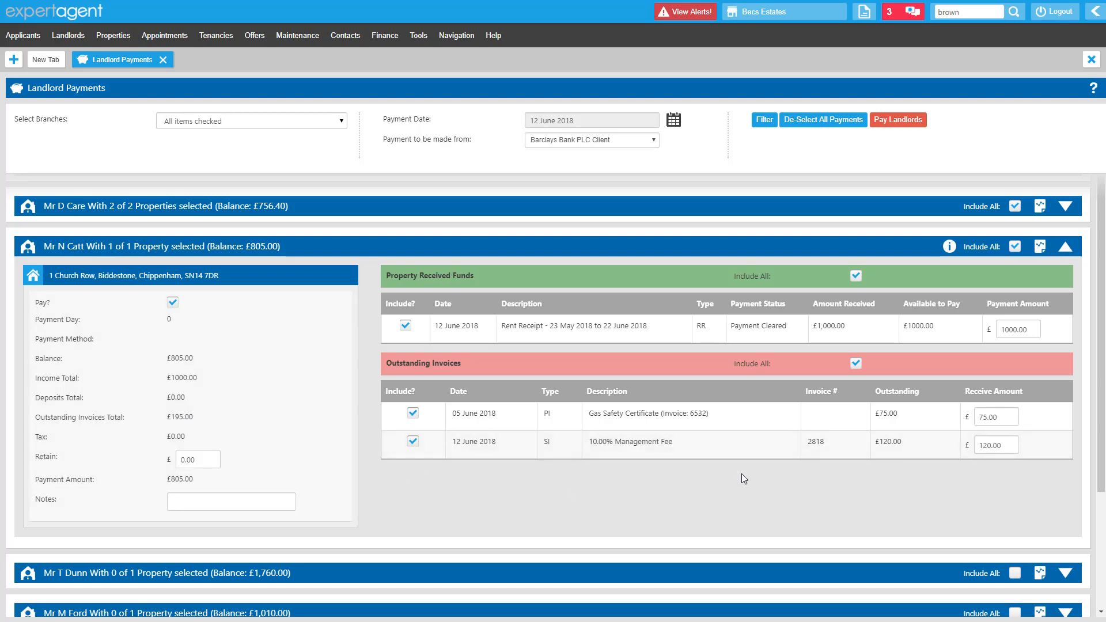
drag(588, 413, 655, 415)
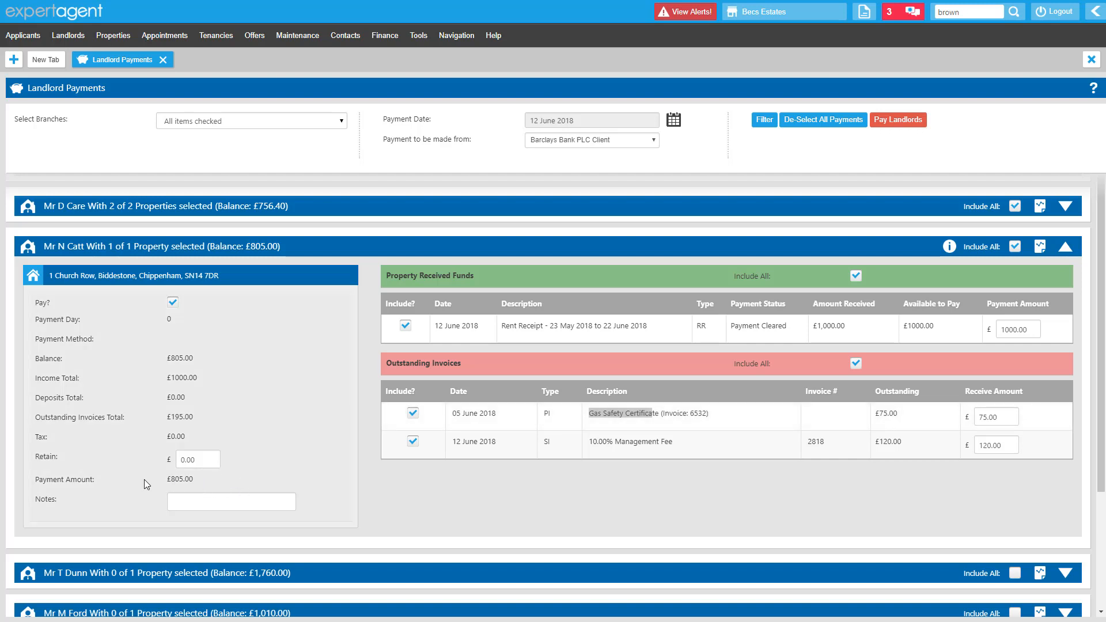
Step: Read the £805.00 landlord's payment note, then exclude the £75.00 gas safety certificate invoice from the payment
click(1065, 246)
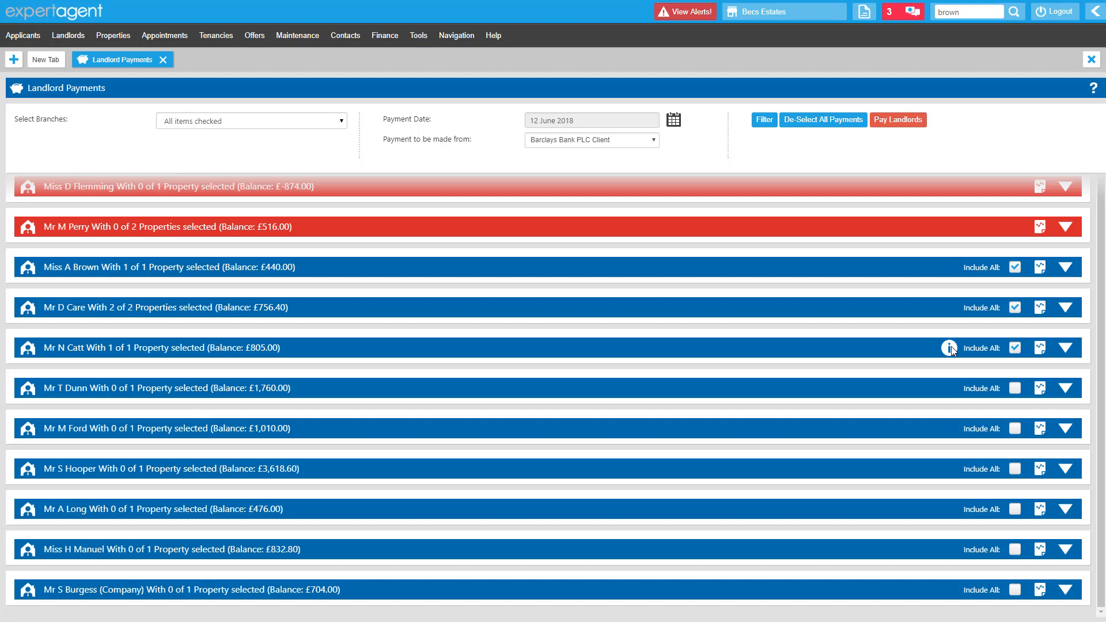
mouse_move(951, 349)
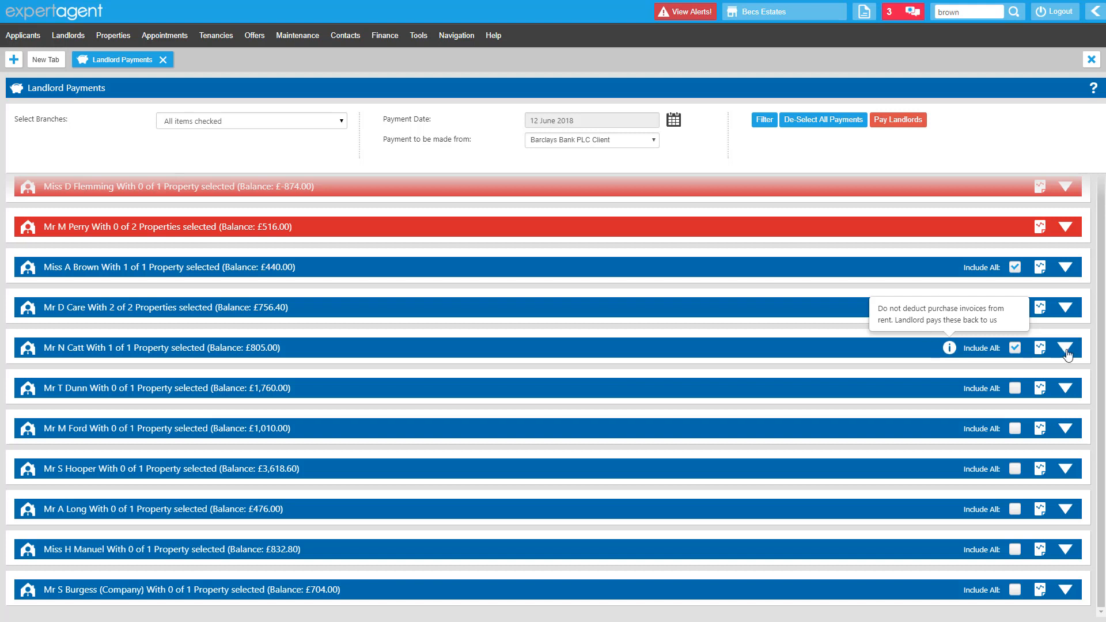
click(1066, 349)
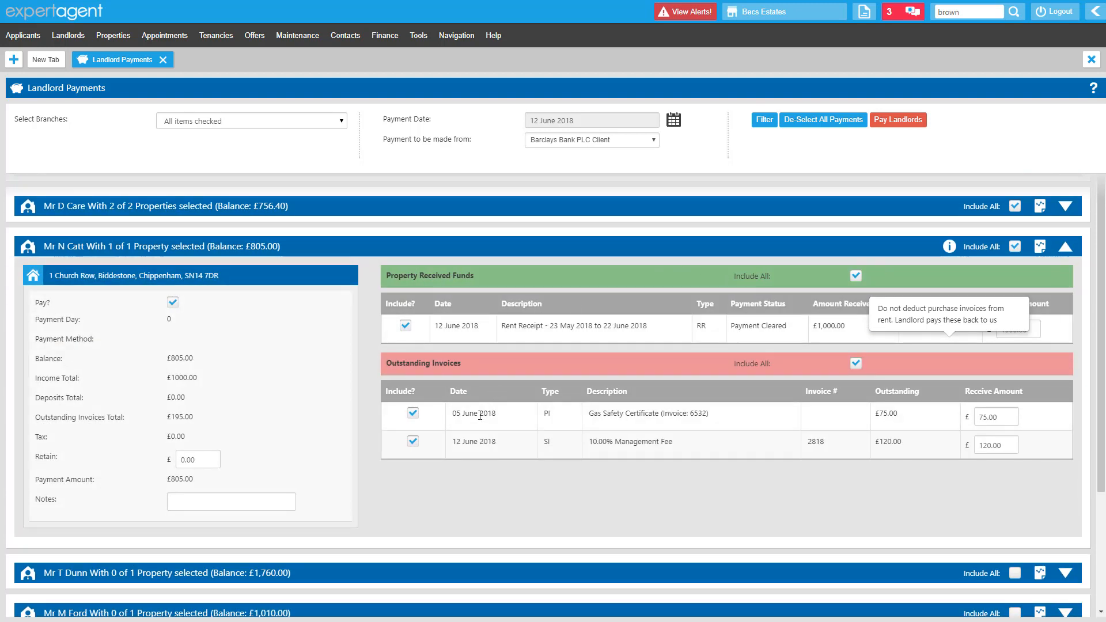
drag(593, 414, 685, 417)
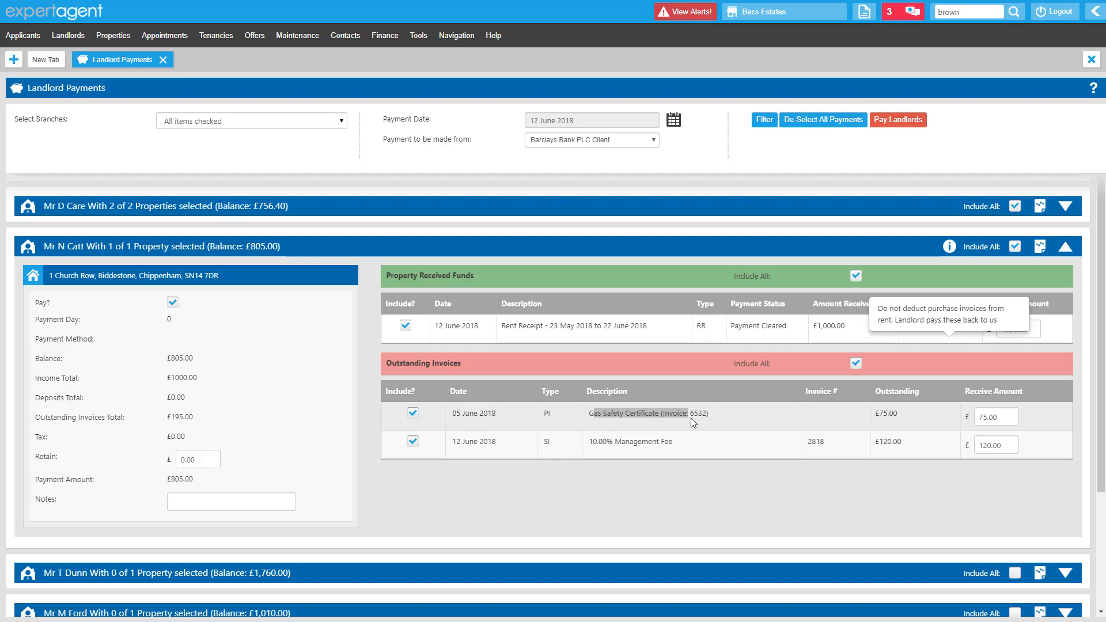
click(413, 415)
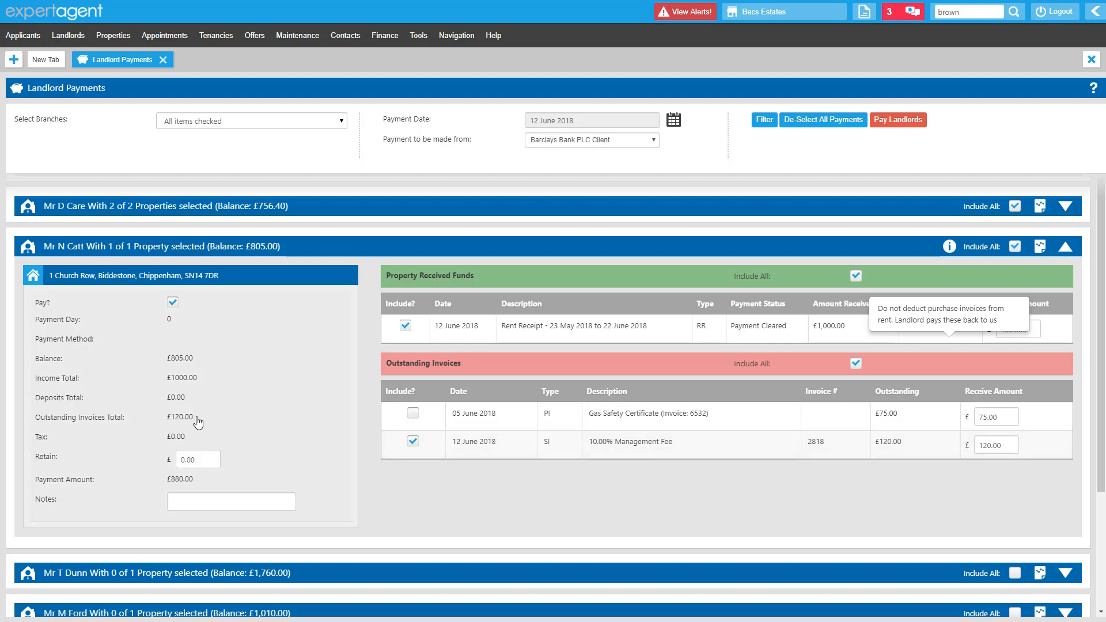
Step: Check the Outstanding Invoices Total and Payment Amount against the included management fee and the excluded gas safety certificate
drag(196, 417, 150, 419)
drag(672, 441, 607, 442)
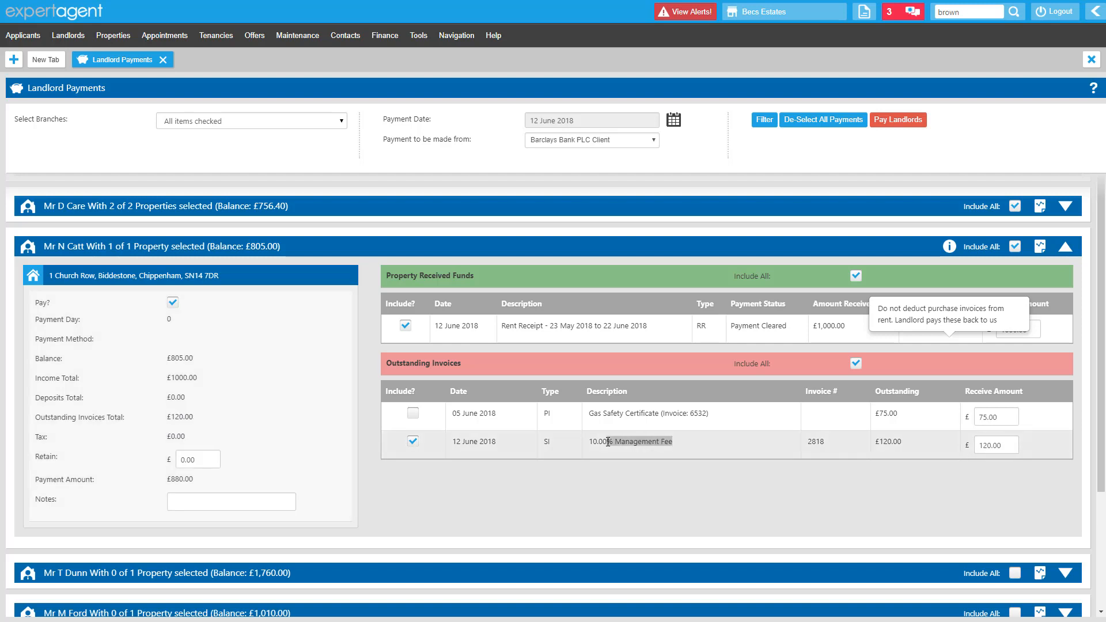
drag(199, 481, 169, 491)
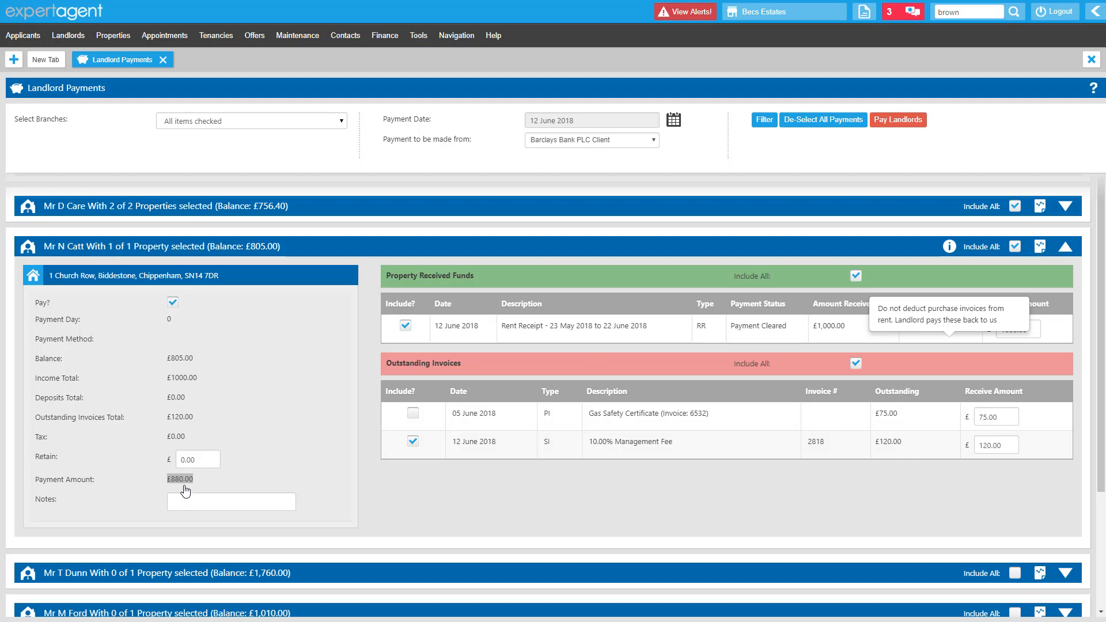
drag(602, 416, 650, 414)
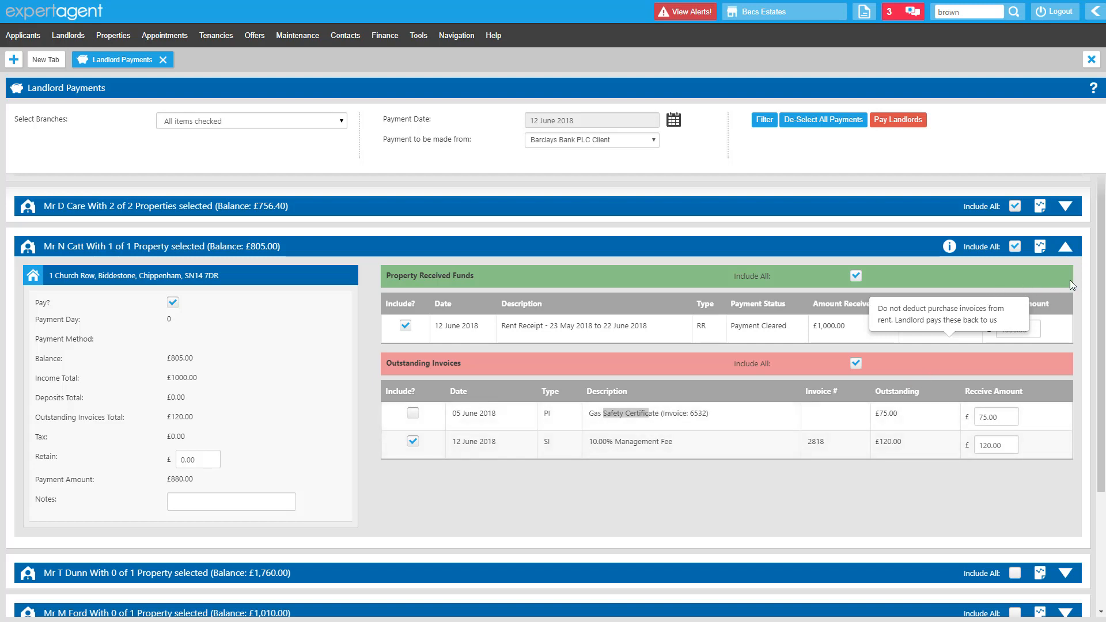
Step: Open the £805.00 landlord's record, examine the Payment Notes in the financial details, and close the record
click(1064, 247)
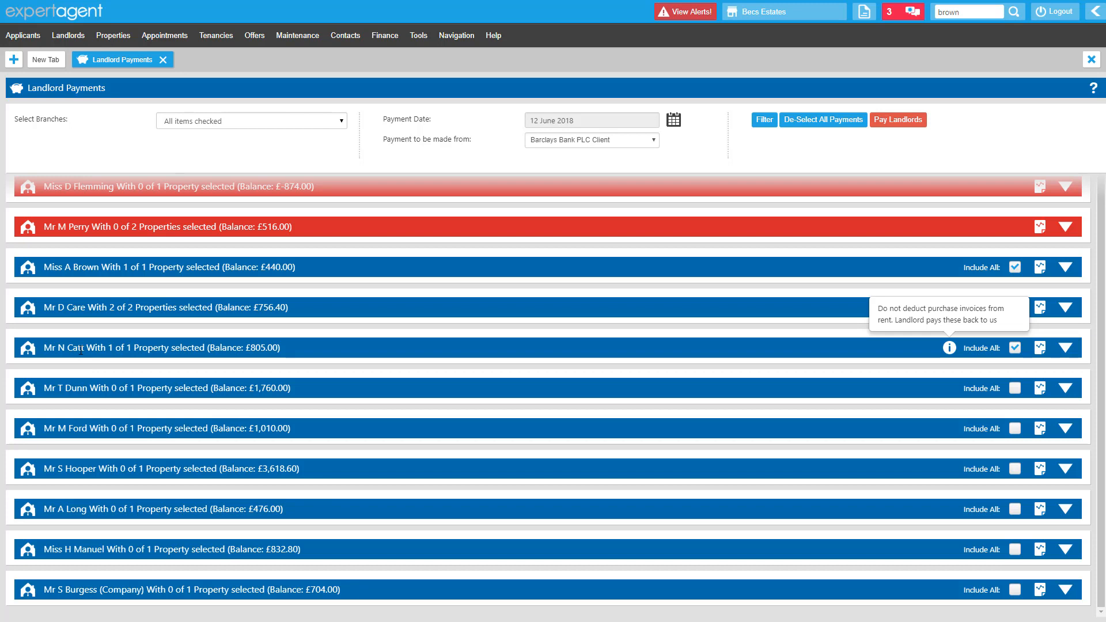
click(33, 350)
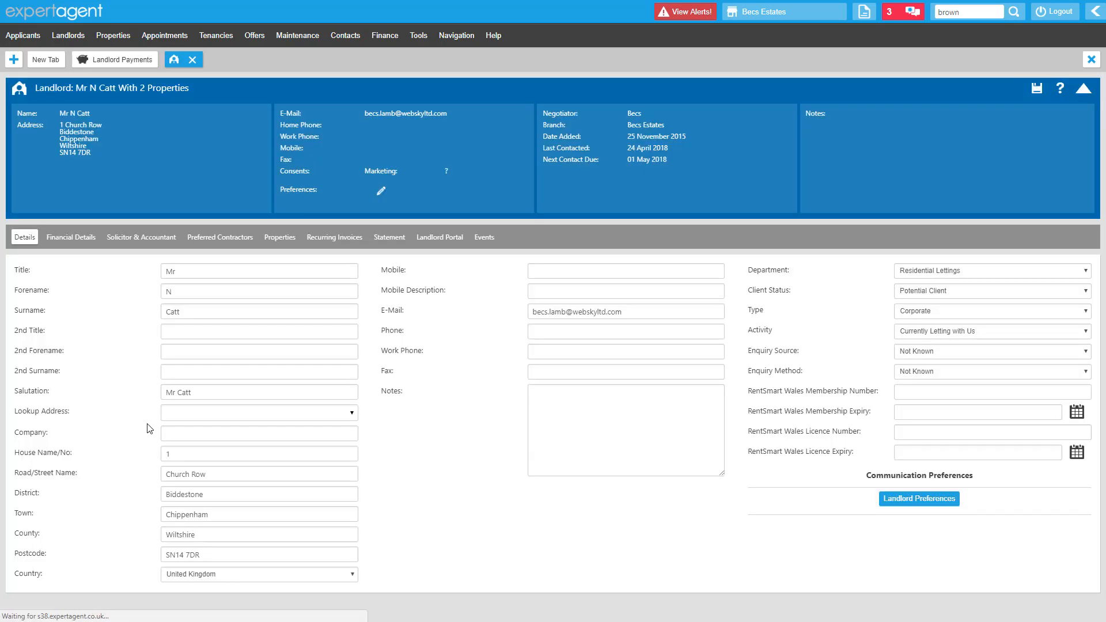
click(70, 238)
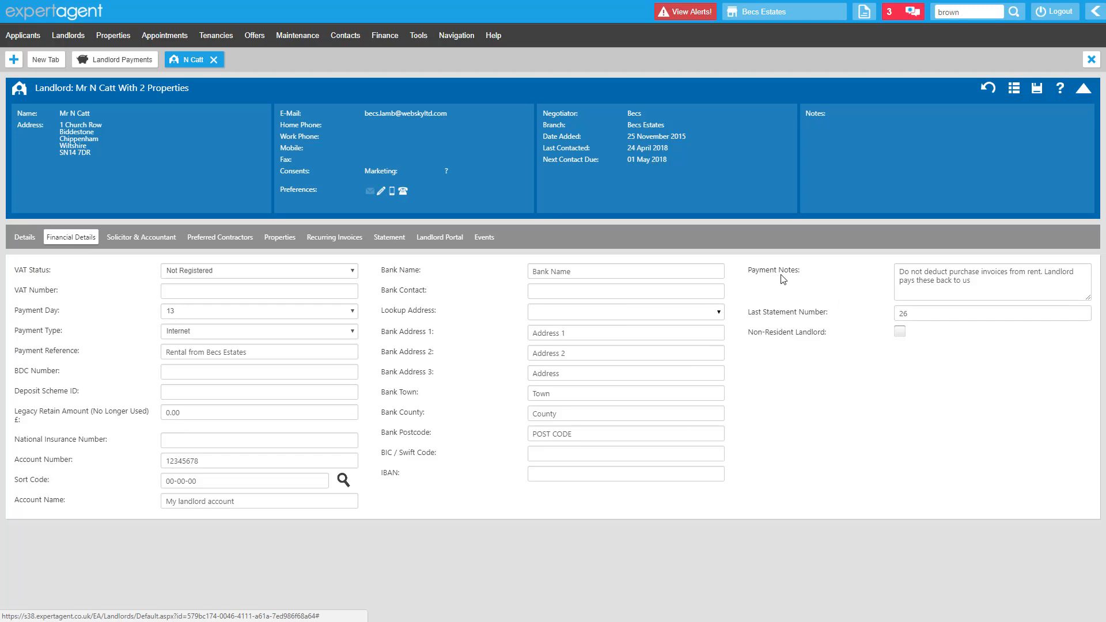
drag(767, 271, 883, 291)
triple_click(1010, 286)
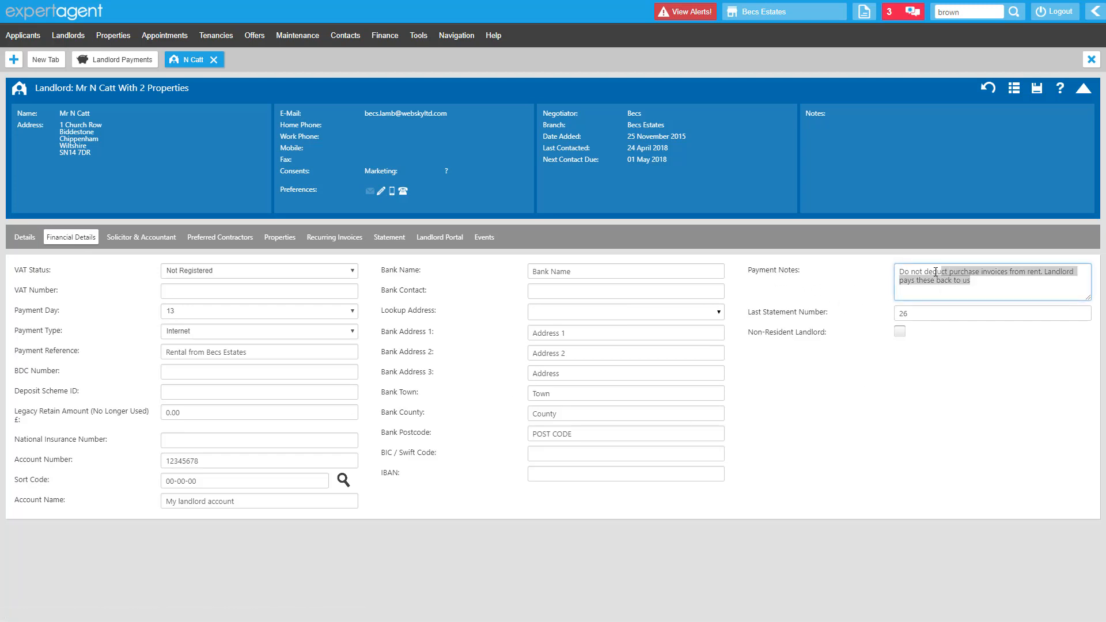
click(931, 278)
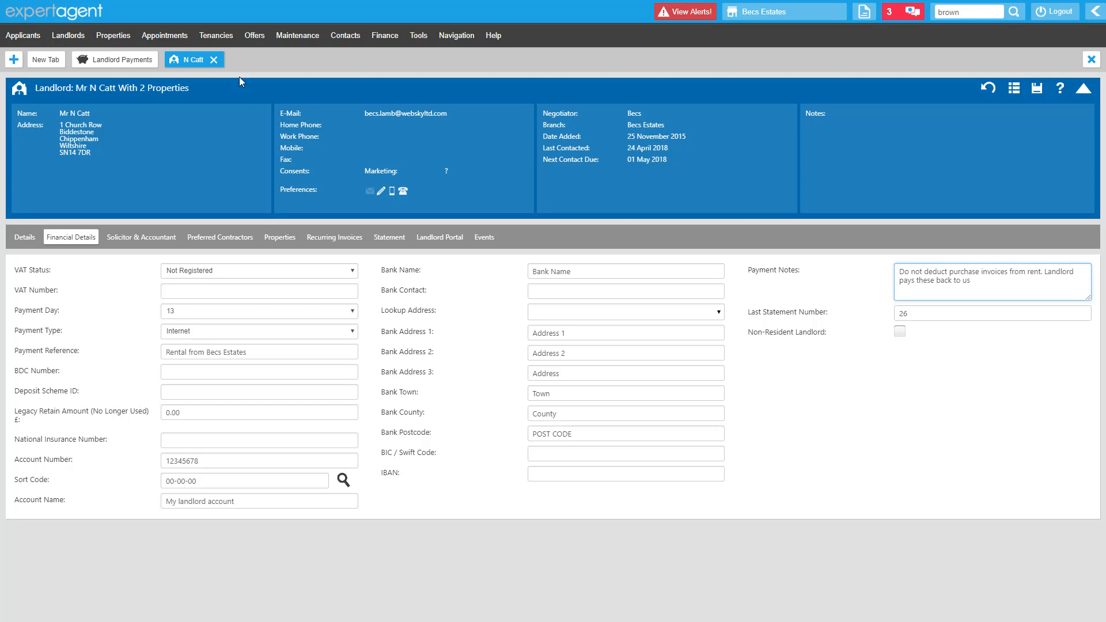
click(213, 60)
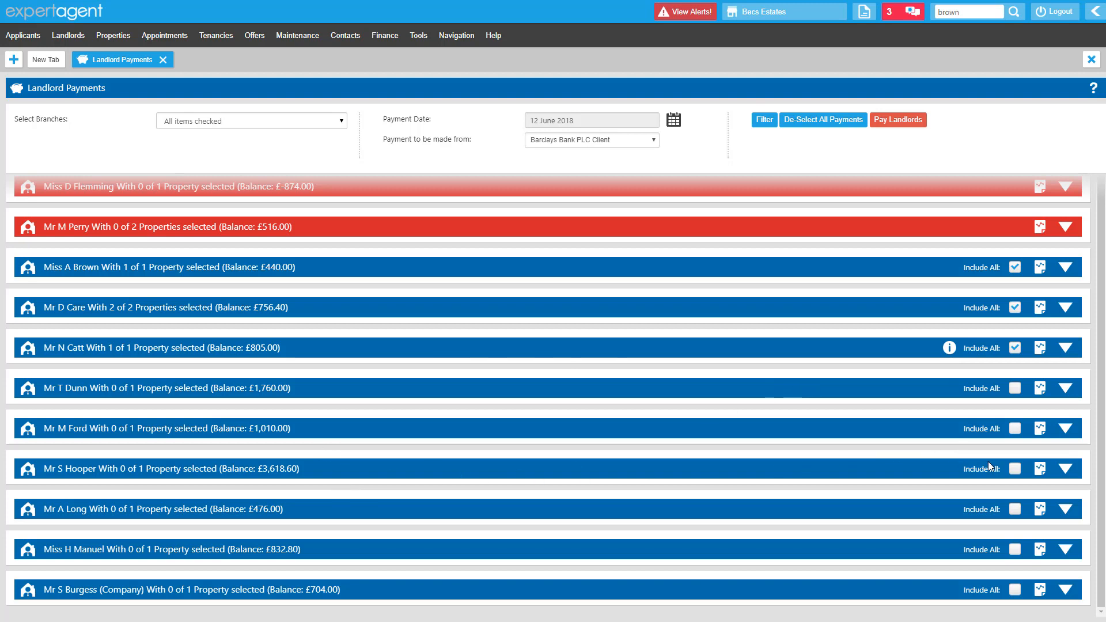
Step: Include the landlord with the £3,618.60 balance for payment and expand its property details
click(1015, 469)
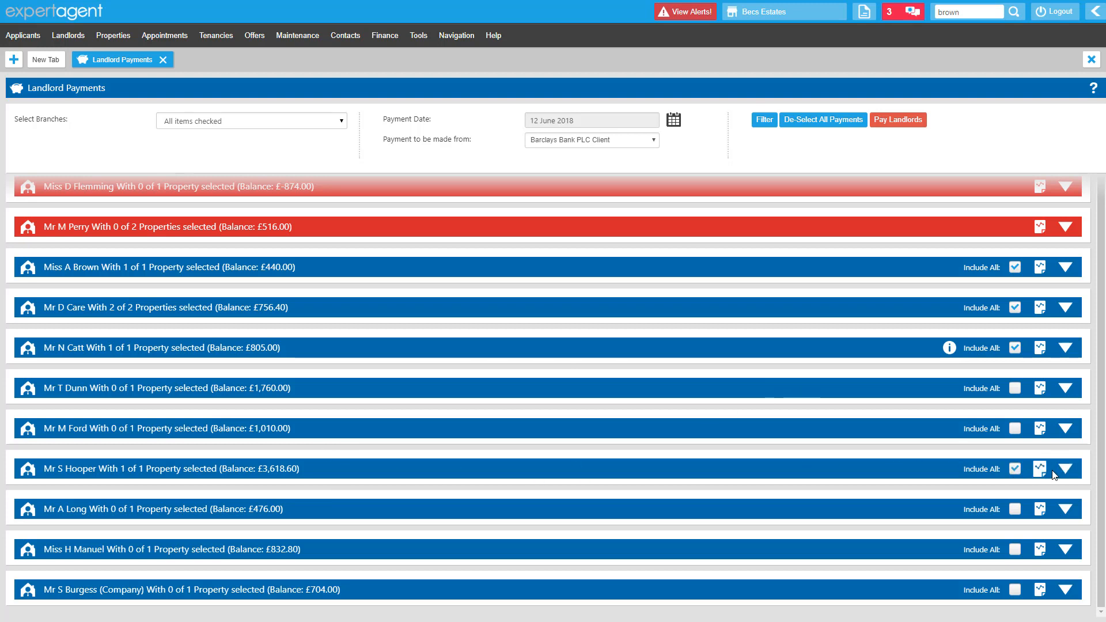
click(1065, 465)
scroll(1063, 460, down, 1)
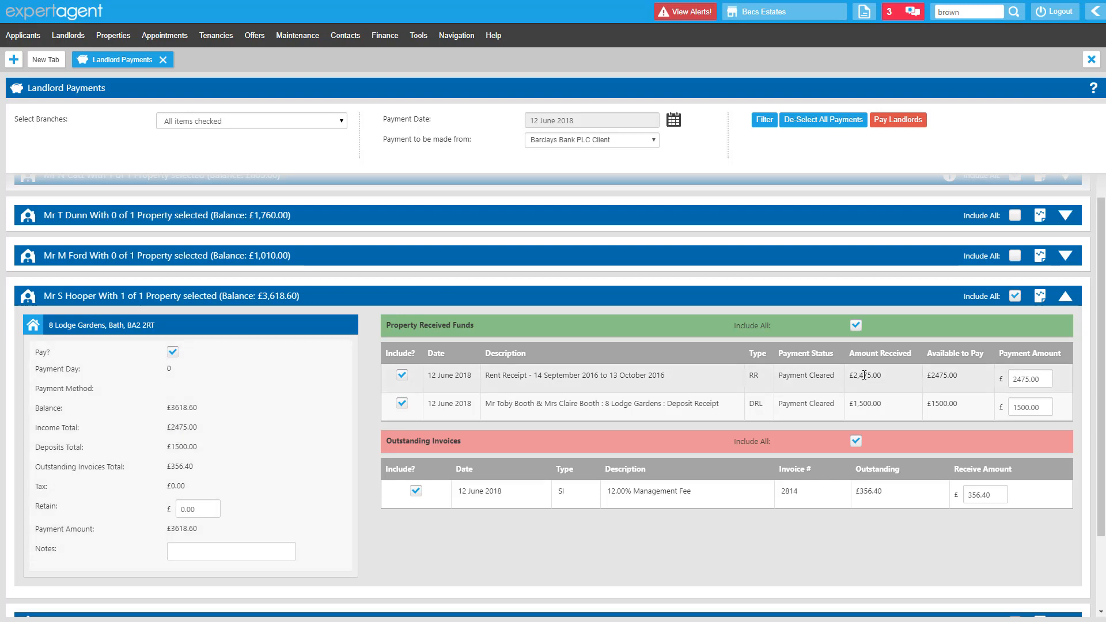
Step: Compare the property's rent and deposit receipts with its separate Income Total and Deposits Total
drag(860, 375, 897, 381)
click(64, 449)
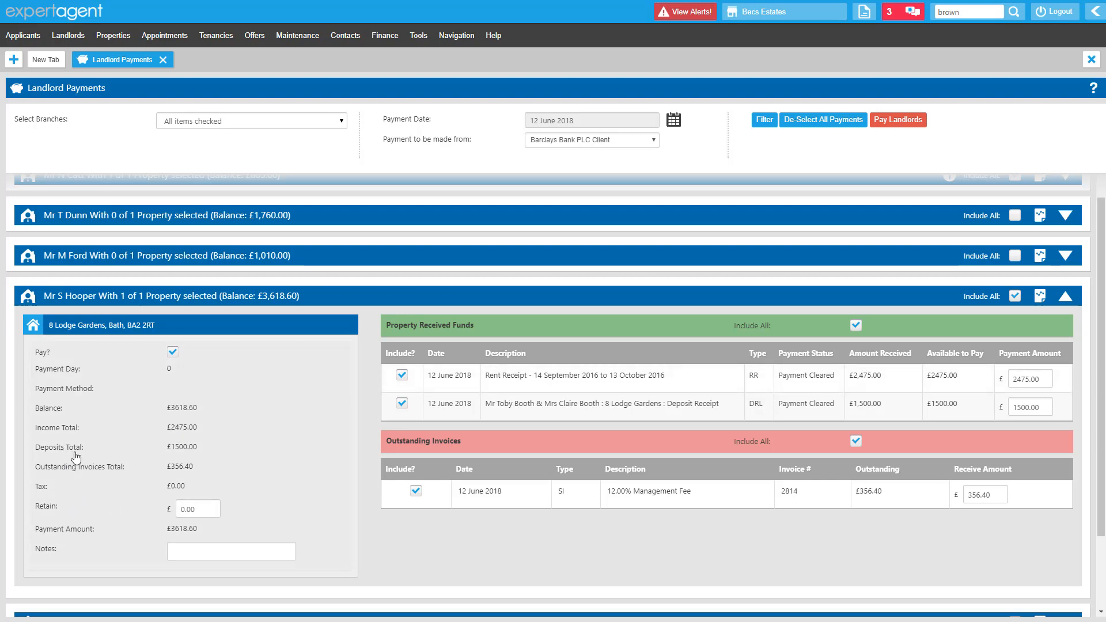
drag(171, 448, 201, 458)
drag(71, 430, 209, 454)
mouse_move(210, 454)
mouse_down()
mouse_move(239, 435)
mouse_move(150, 434)
mouse_move(205, 451)
mouse_up()
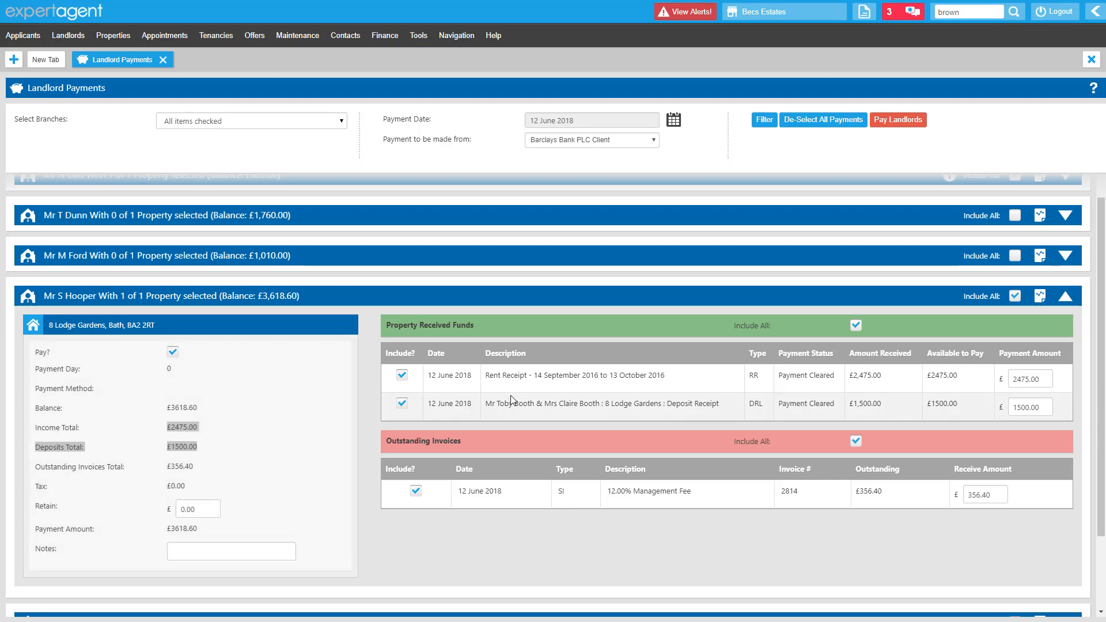
Step: Collapse the £3,618.60 landlord, then expand the landlord with the £1,010.00 balance and include its property for payment
click(1061, 302)
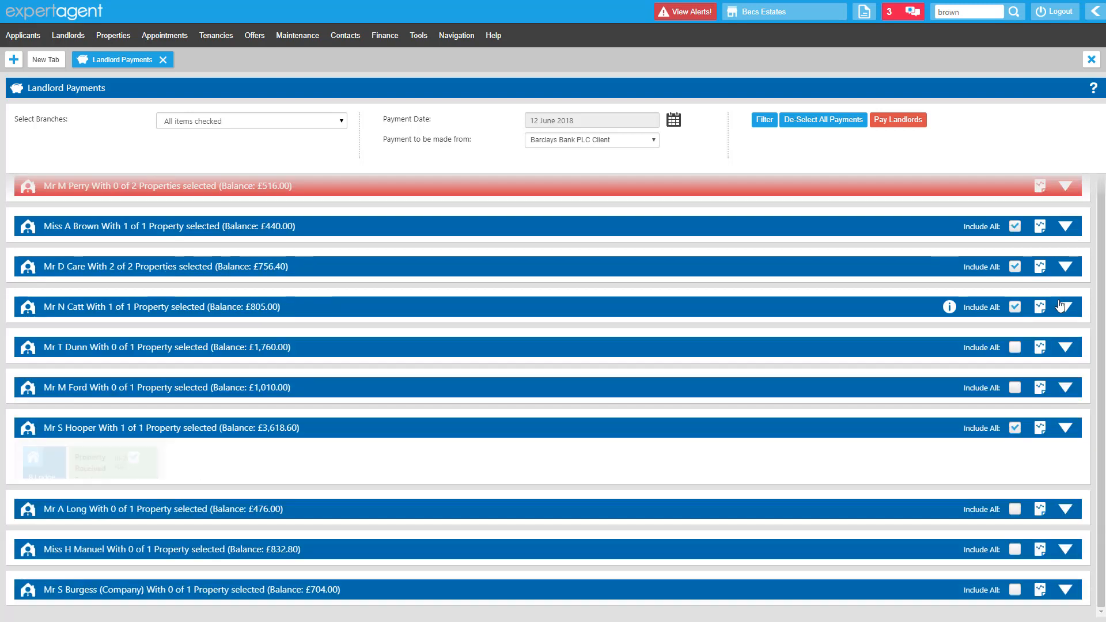
click(702, 439)
Step: Examine the property's rent receipt and two outstanding invoices, along with its balance, income, invoice and tax totals
double_click(637, 321)
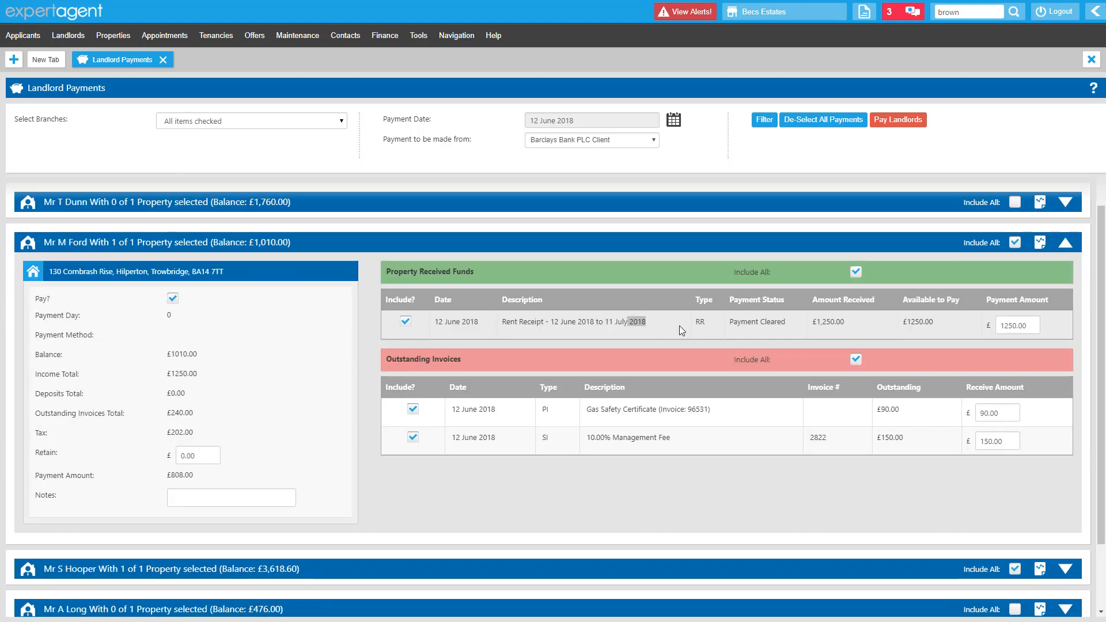
drag(618, 409, 636, 448)
click(639, 452)
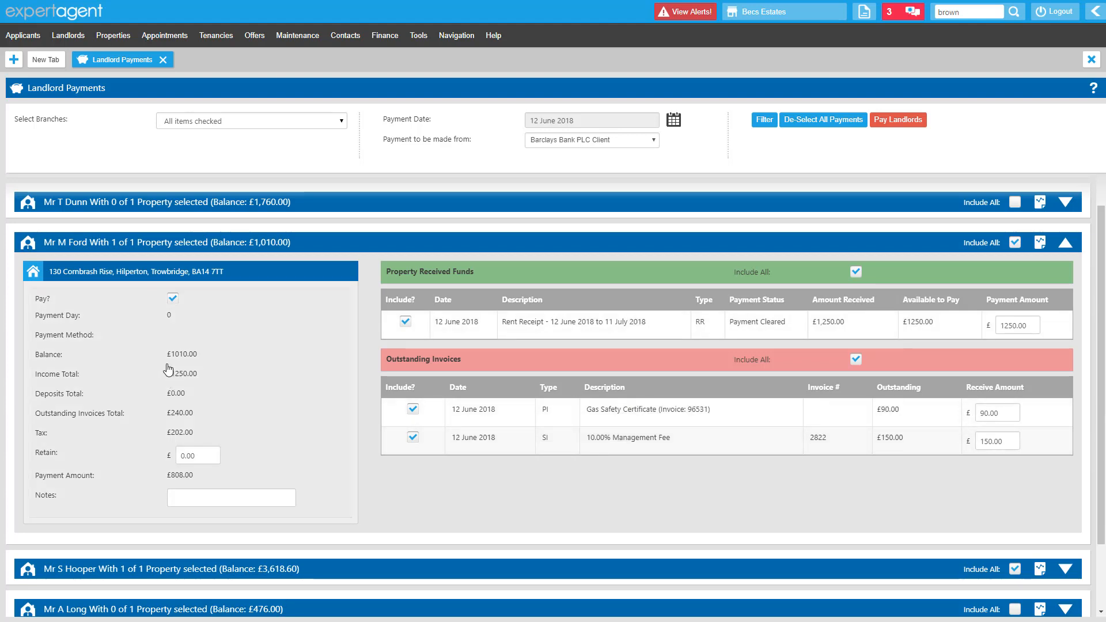
drag(171, 354, 208, 379)
drag(177, 416, 205, 415)
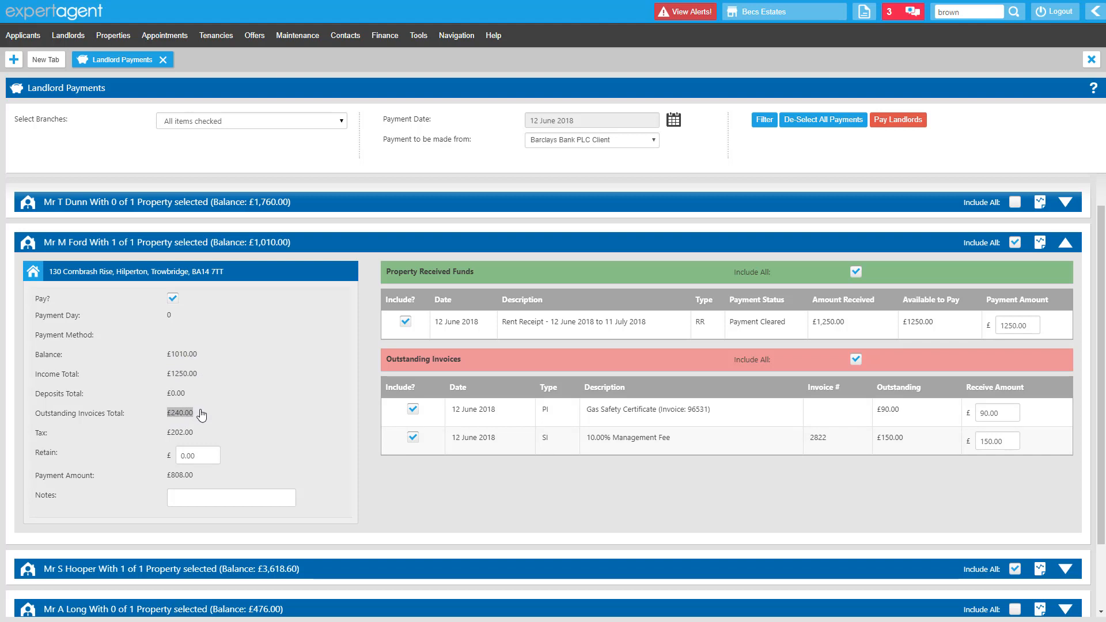
click(72, 431)
drag(38, 433, 221, 436)
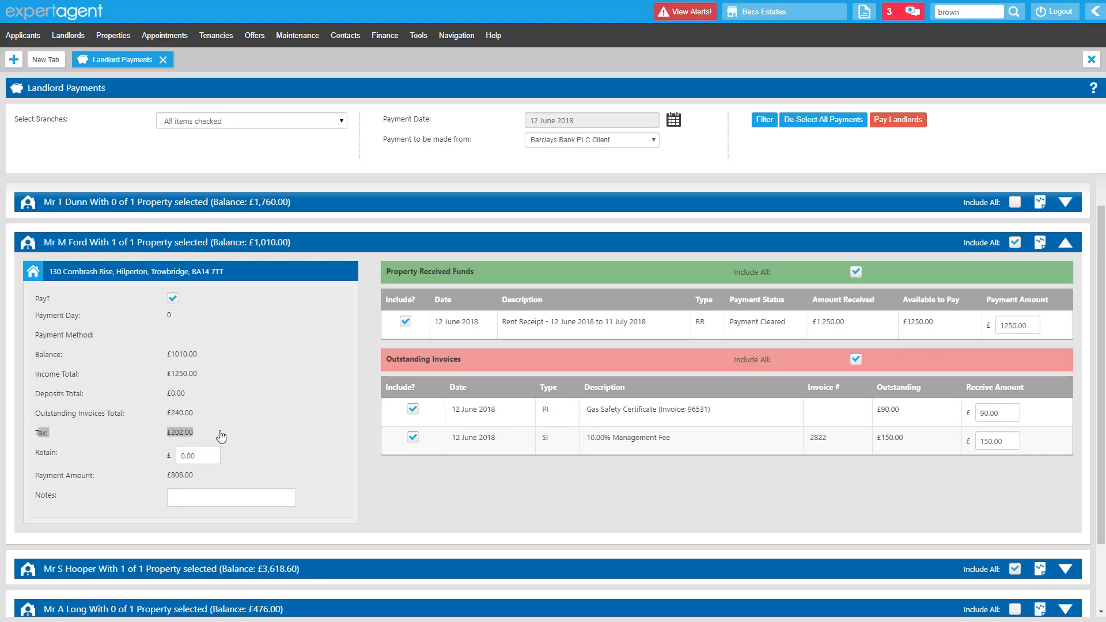
Step: Review the rent receipt, outstanding invoices and tax of the landlord with the £1,010.00 balance, then collapse its details
drag(534, 327, 630, 329)
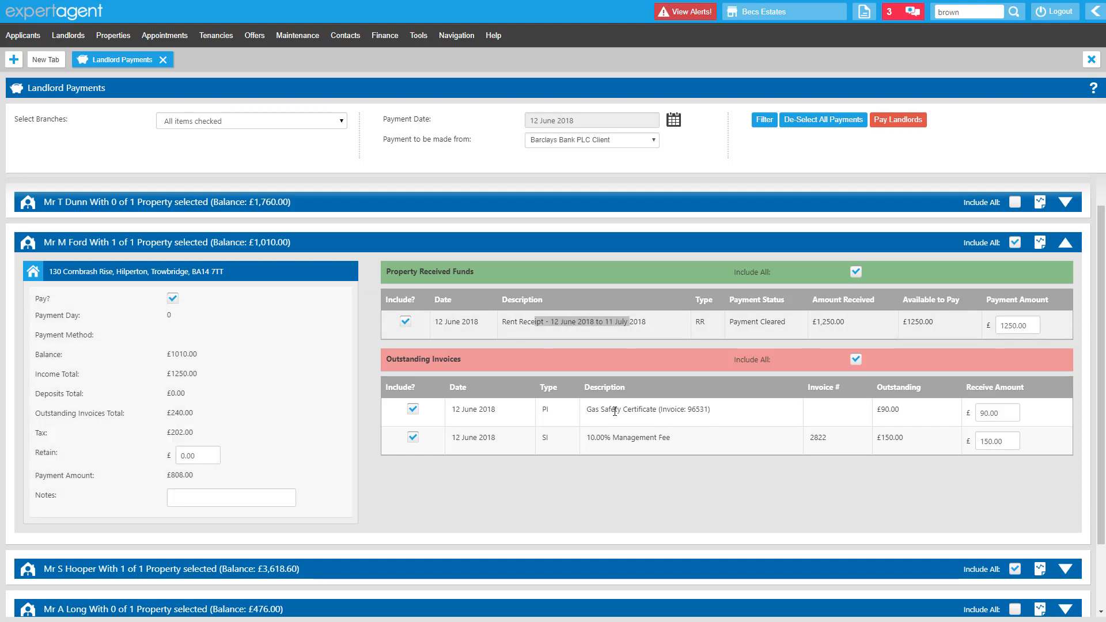
drag(585, 410, 625, 451)
click(601, 466)
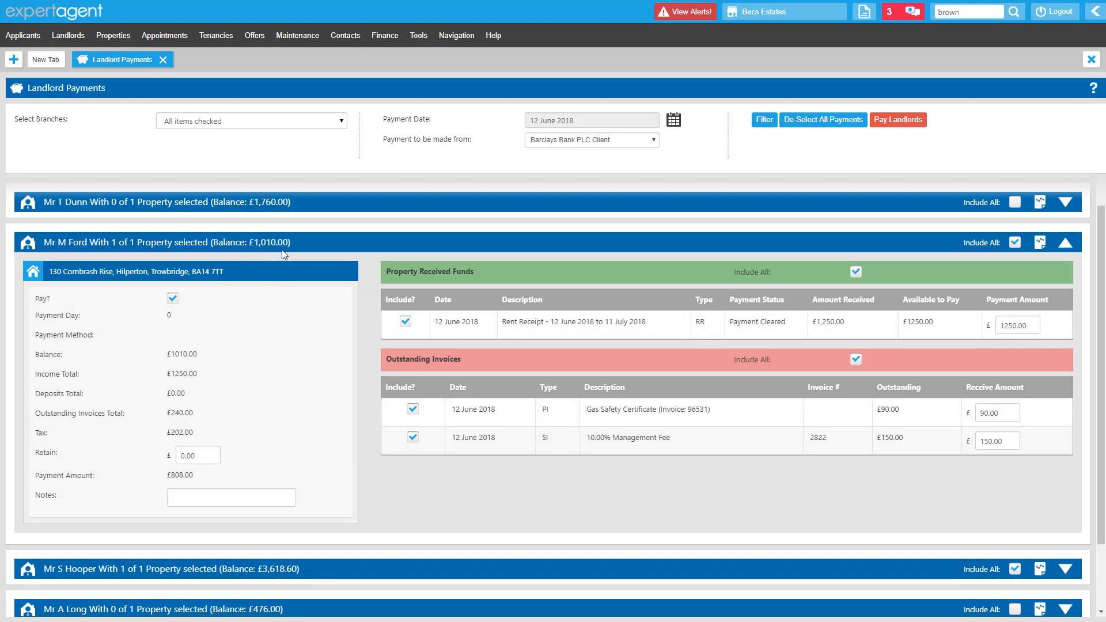
drag(194, 433, 167, 446)
click(1065, 242)
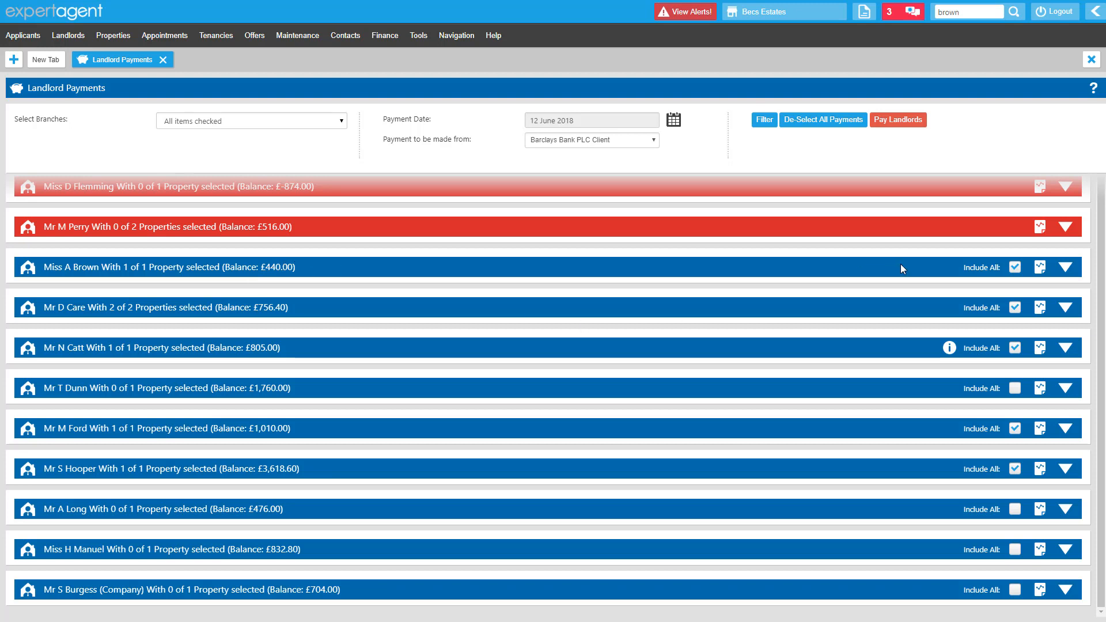
Step: Review the property details of the landlords with the £440.00 and £805.00 balances, collapsing each one
click(1065, 268)
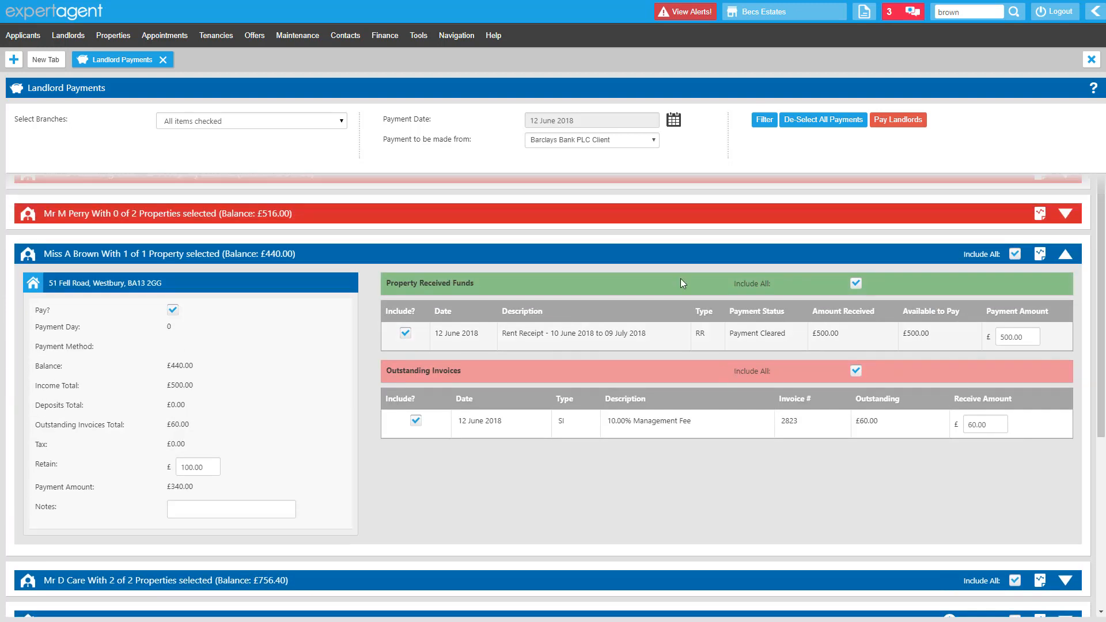
click(1065, 254)
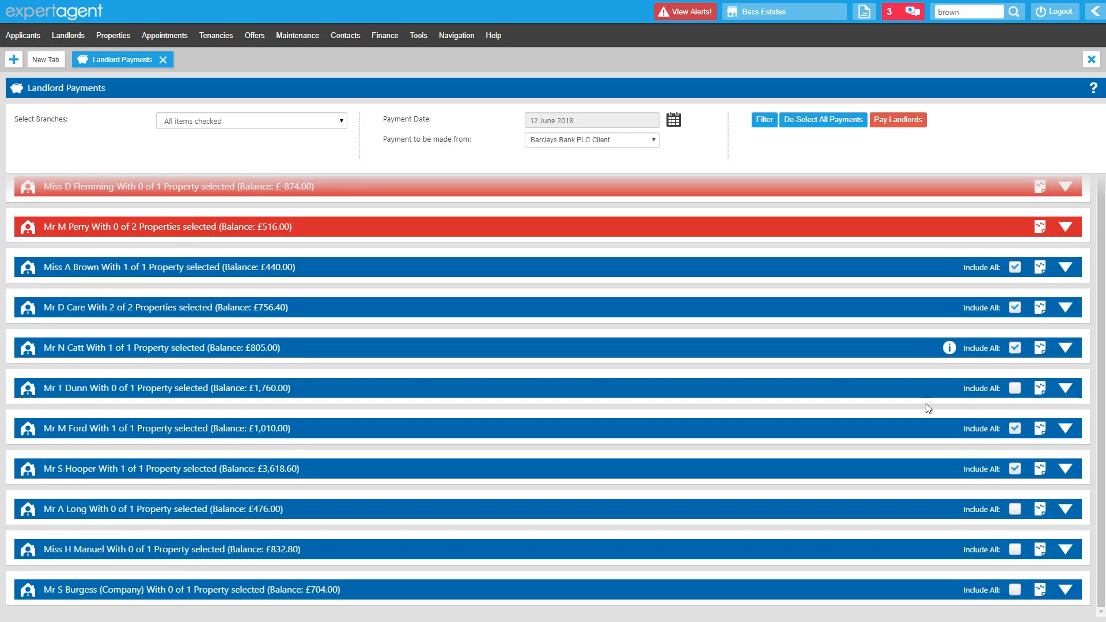
click(1065, 349)
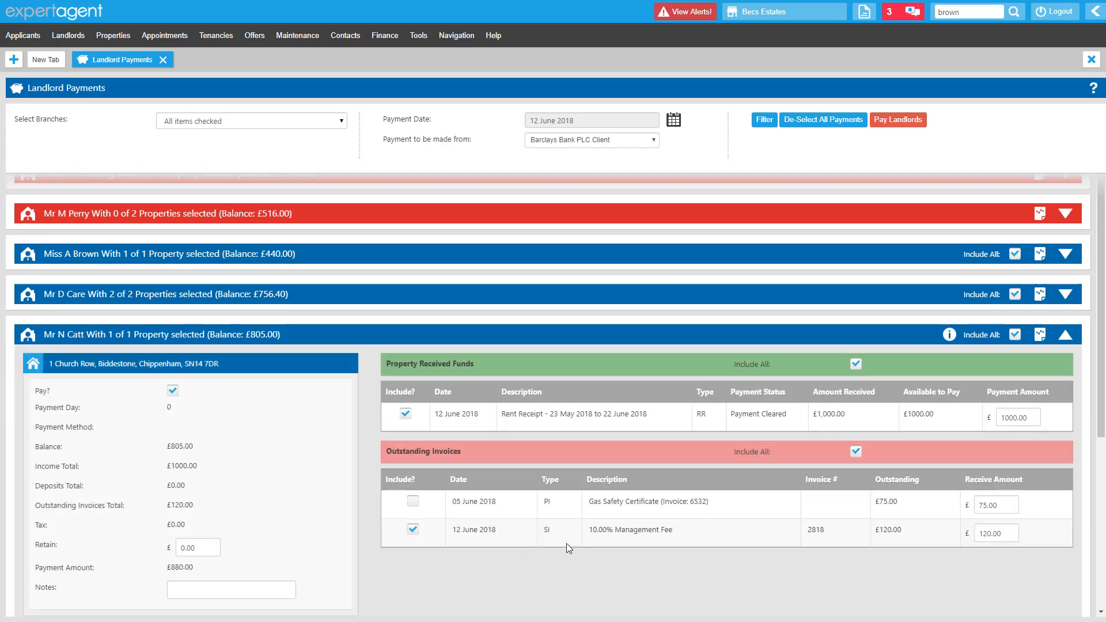
click(1063, 340)
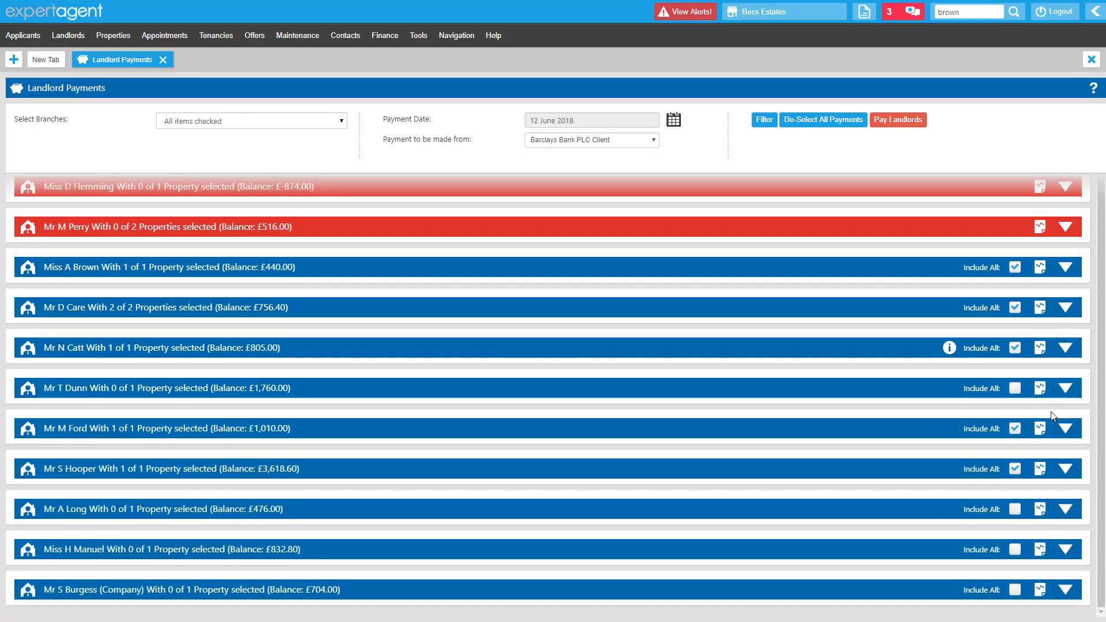
Step: Include the landlord with the £1,760.00 balance for payment and expand its property details
click(1015, 388)
click(1065, 388)
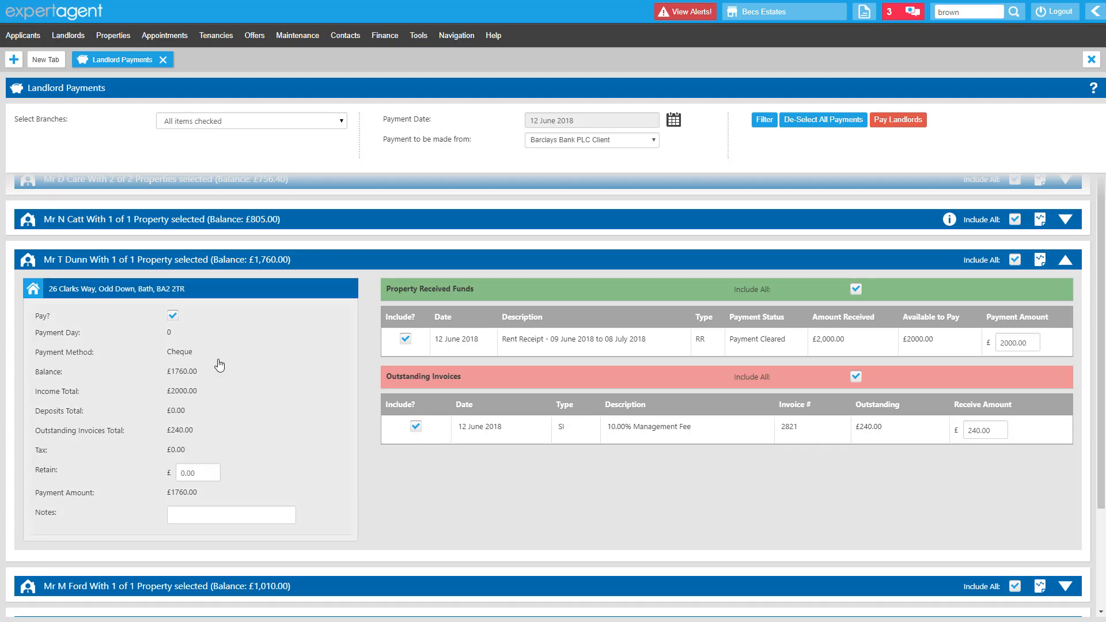
Step: View the Financial options on the £1,760.00 landlord's record, then return to Landlord Payments and collapse that landlord
click(23, 261)
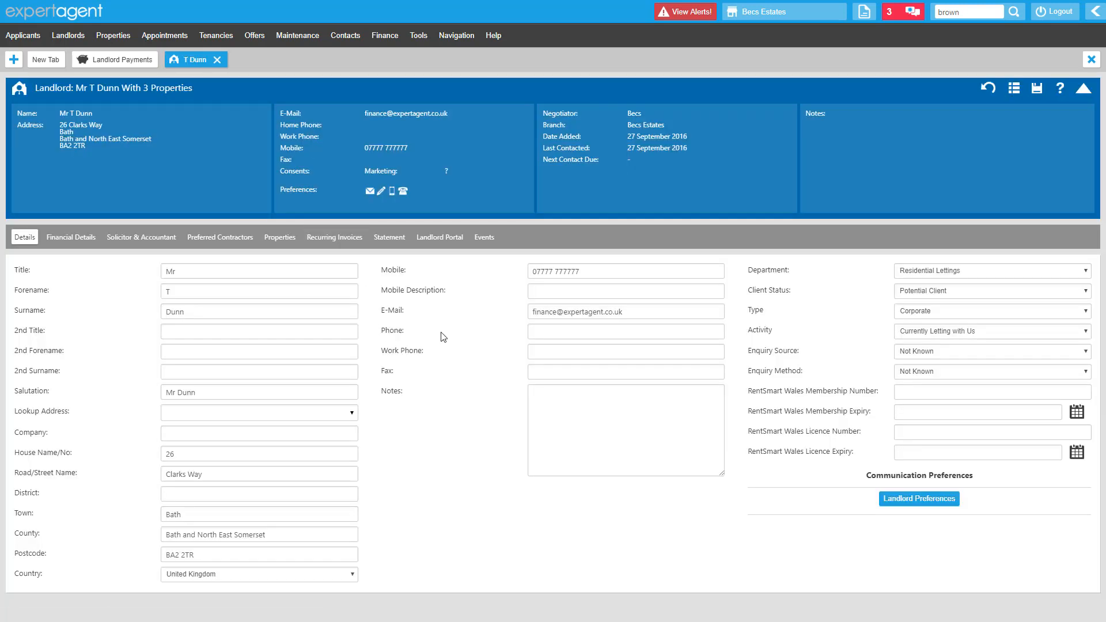
right_click(443, 337)
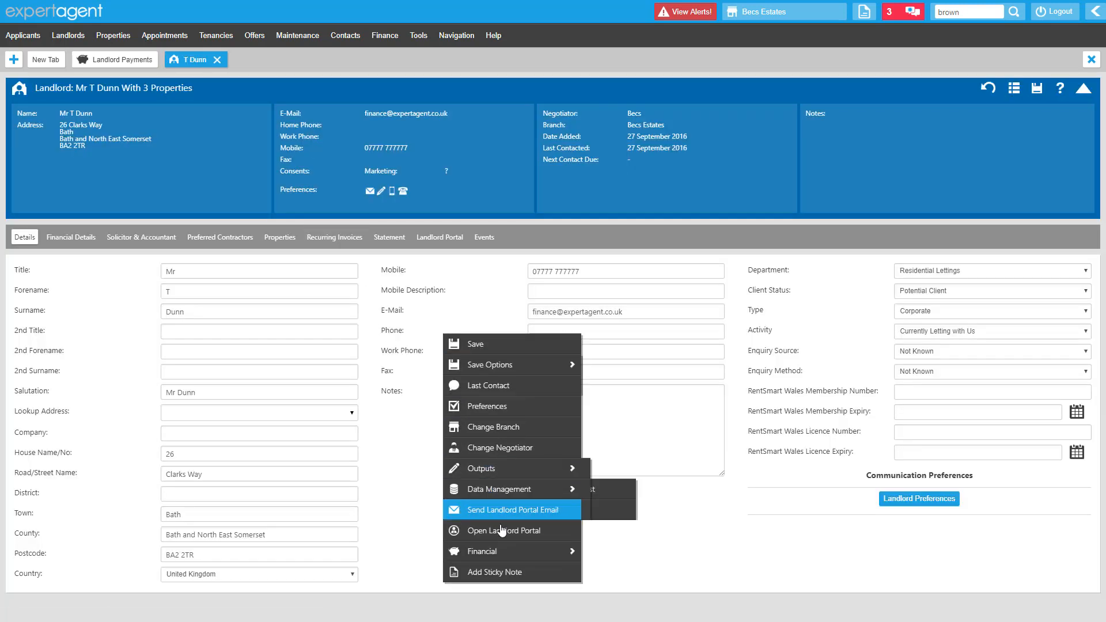
mouse_move(496, 551)
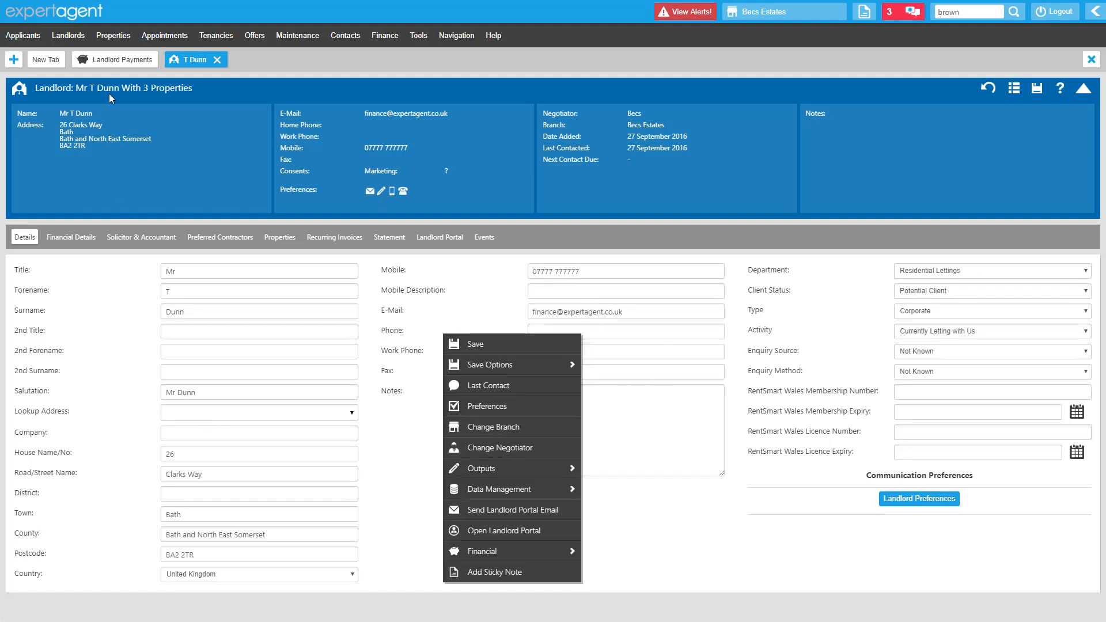
click(113, 63)
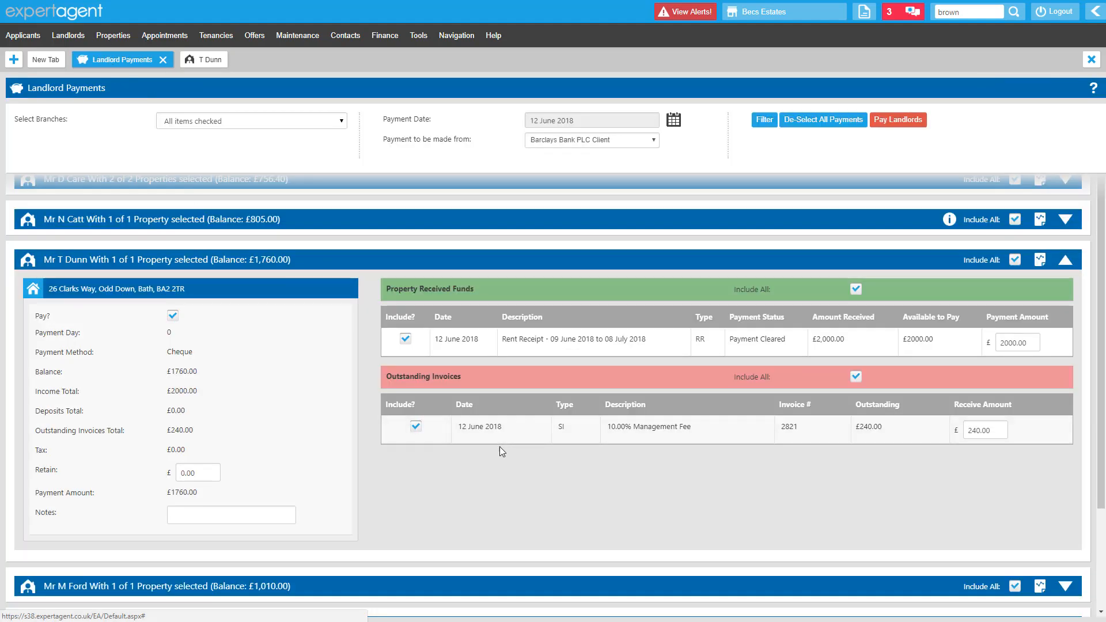
click(1065, 262)
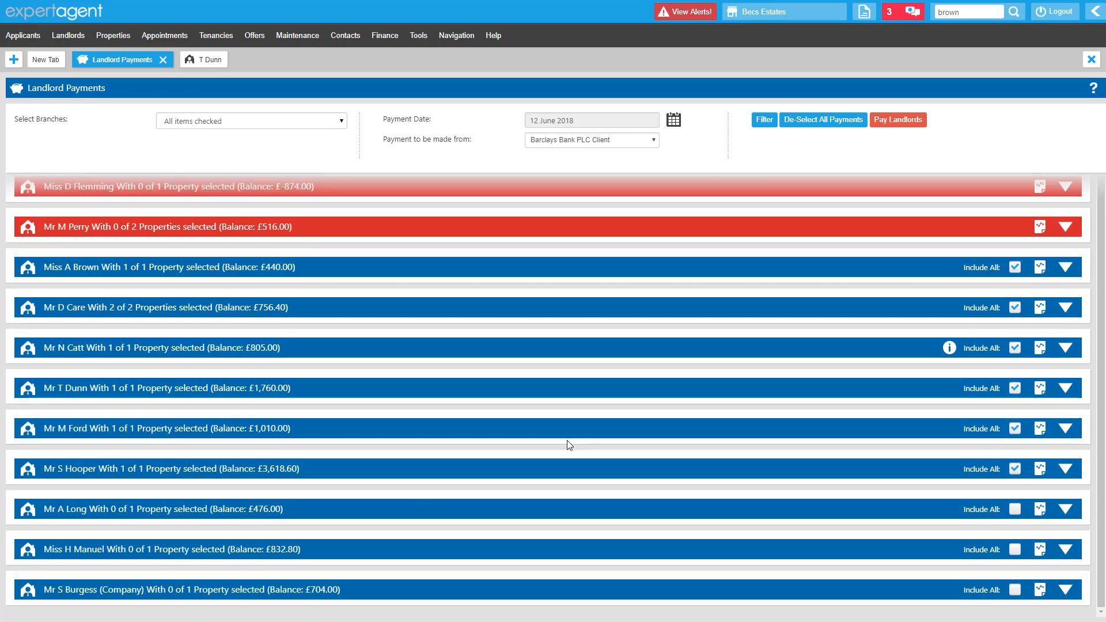
Step: Expand the landlord with the £-874.00 balance and examine its rent receipt, management fee and Test invoice
scroll(573, 434, up, 1)
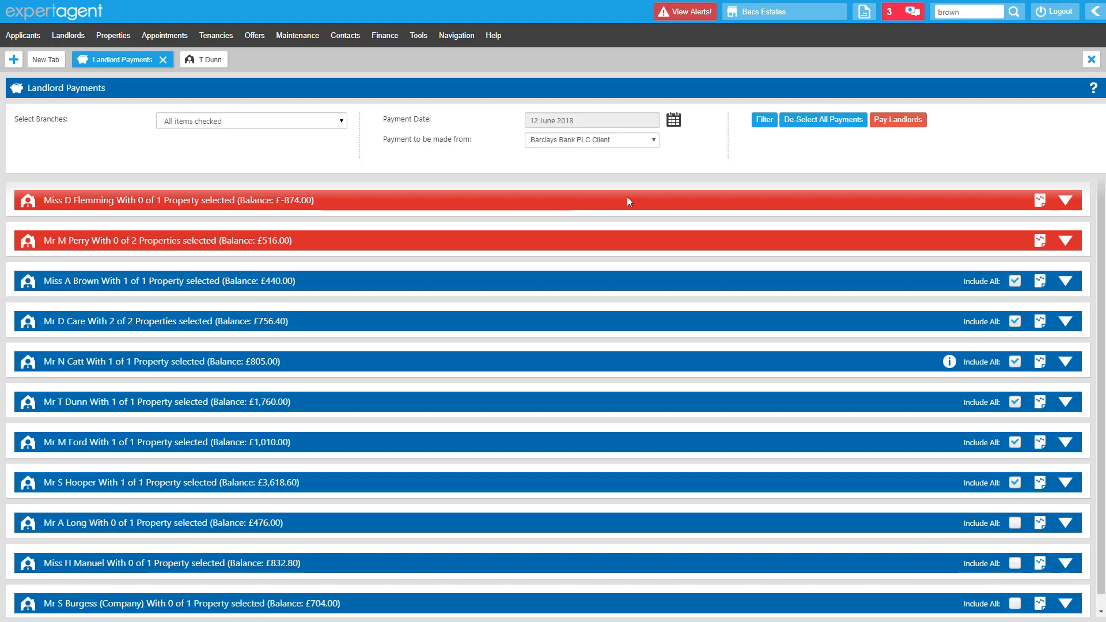
click(1065, 207)
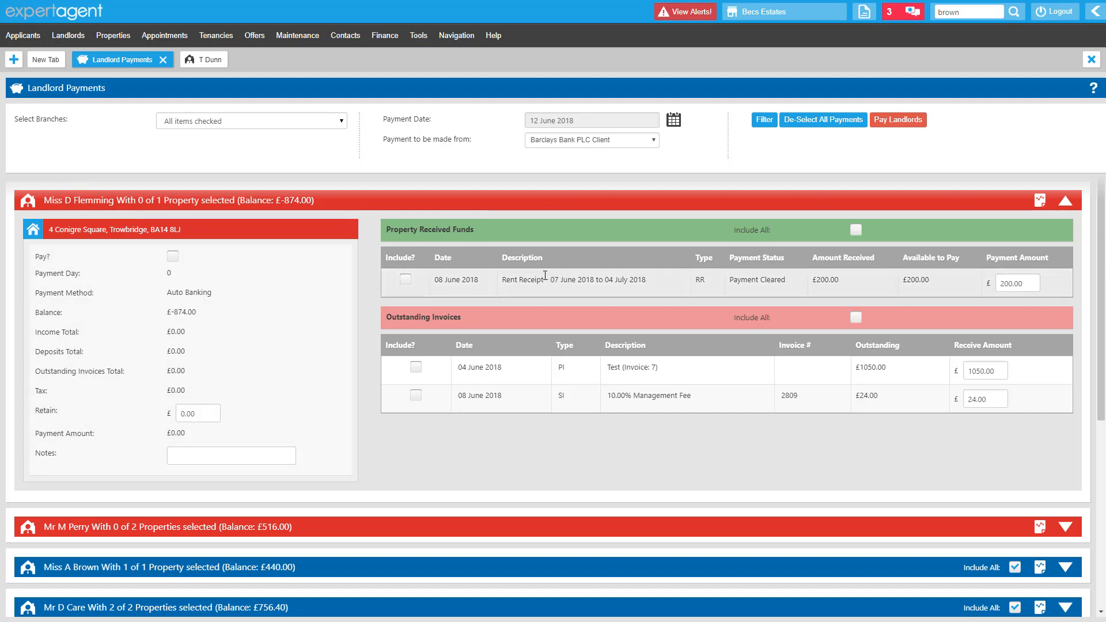
drag(535, 280, 638, 280)
click(836, 290)
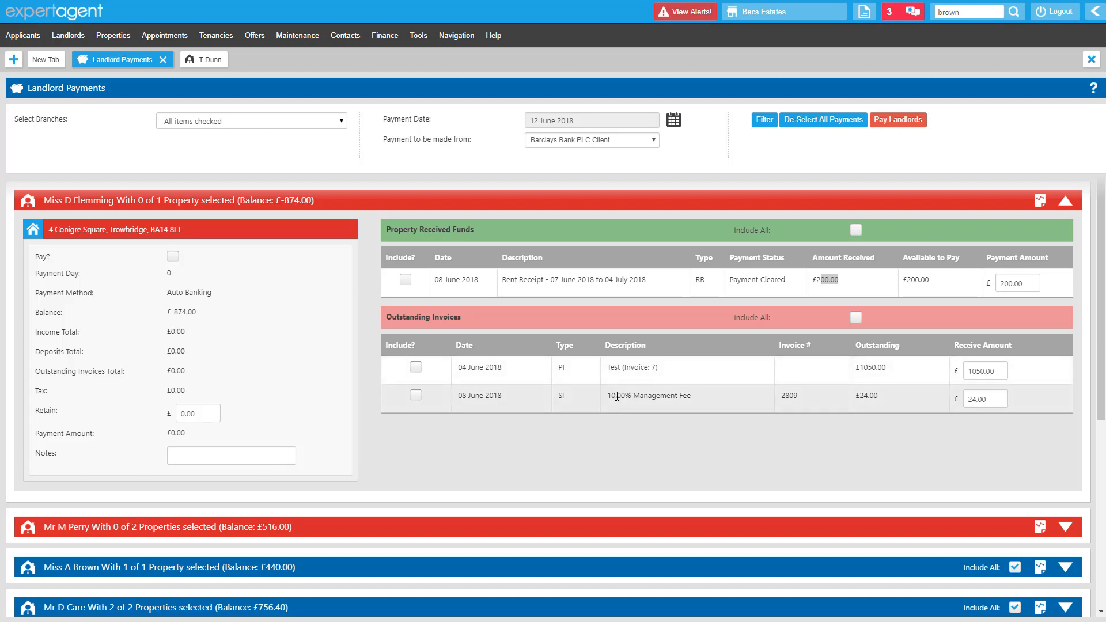
drag(617, 400, 670, 399)
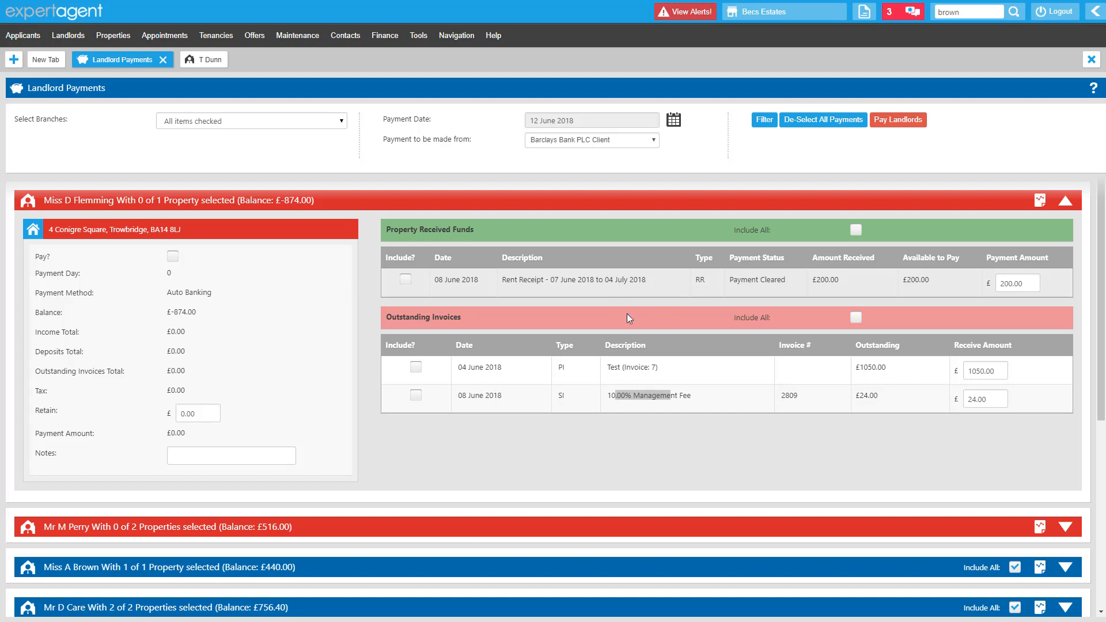
click(569, 372)
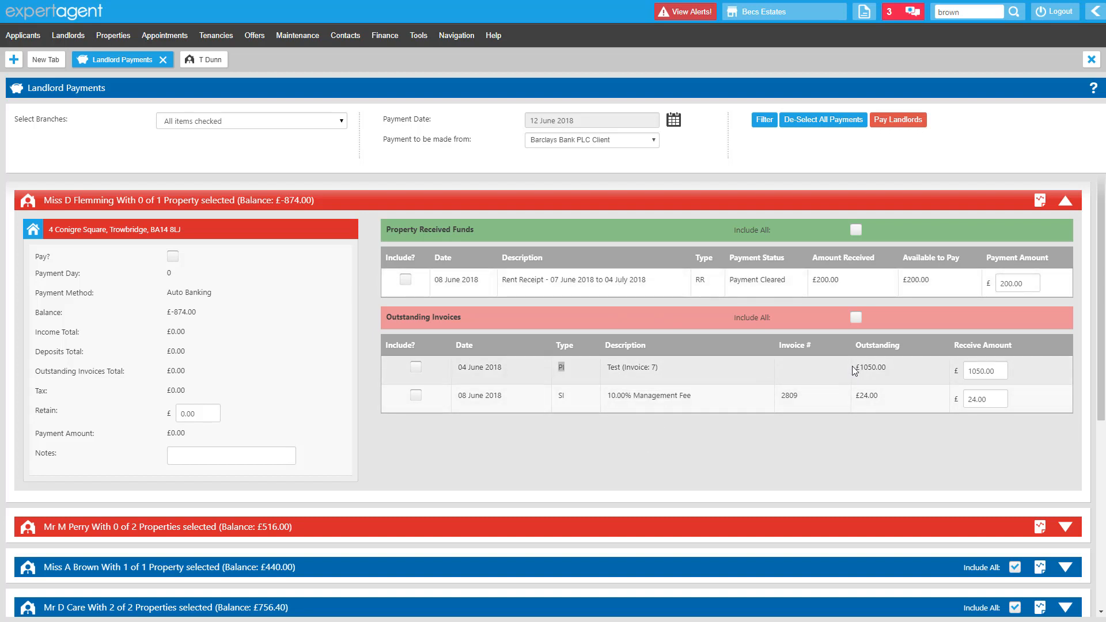
drag(852, 365, 888, 372)
click(865, 438)
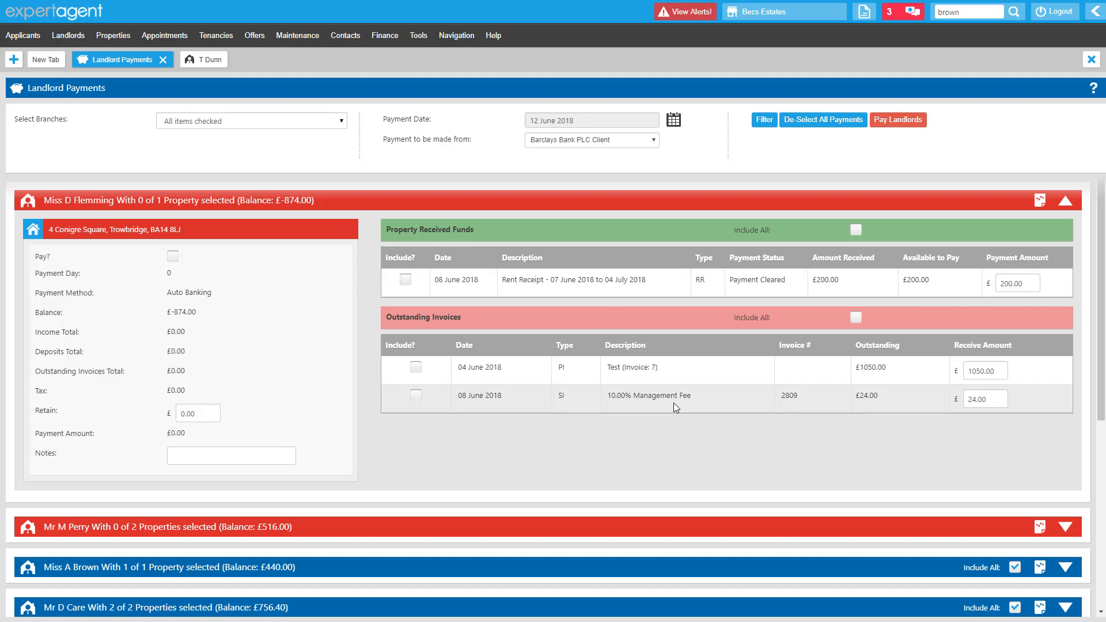
Step: Check the description and outstanding amount of the Test (Invoice: 7) entry under Outstanding Invoices
drag(635, 367, 732, 372)
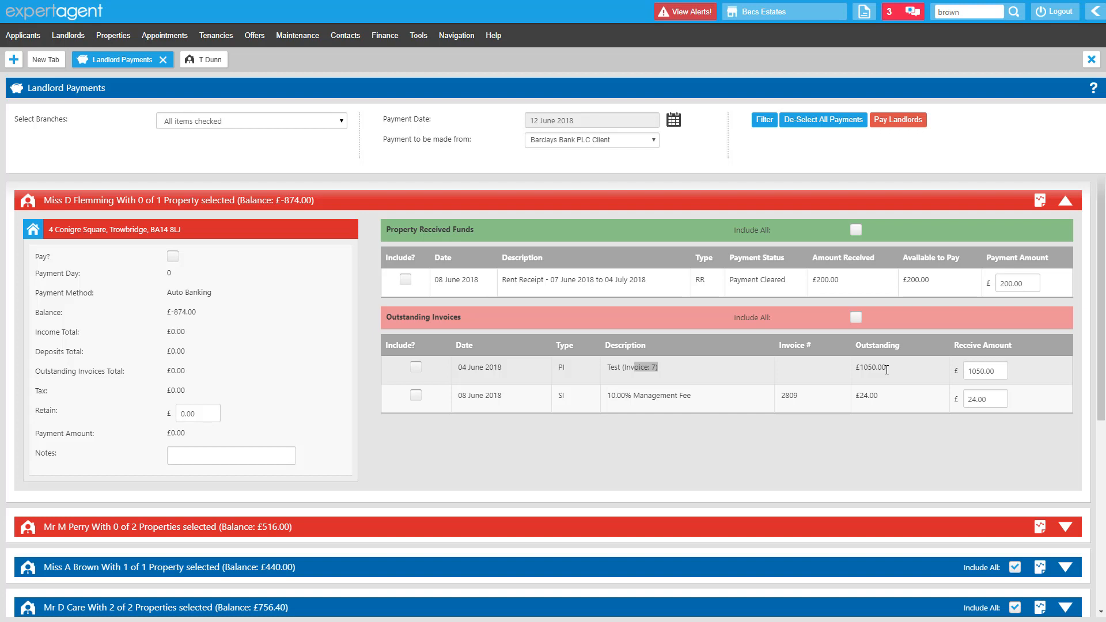
click(878, 369)
drag(856, 367, 878, 367)
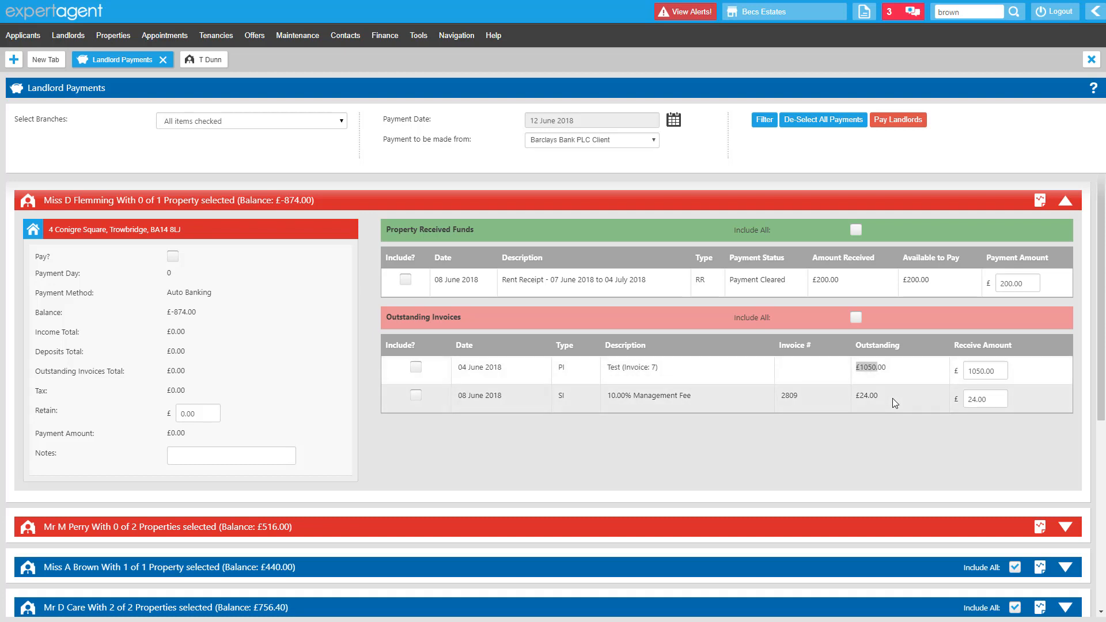
click(842, 451)
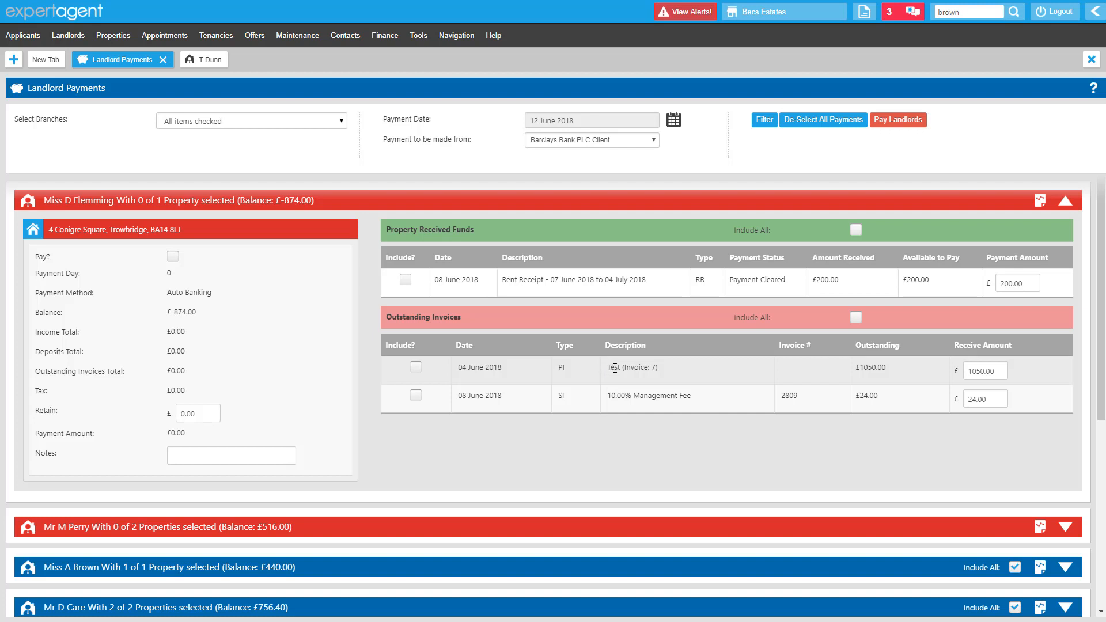
drag(610, 368, 687, 375)
click(666, 458)
click(724, 438)
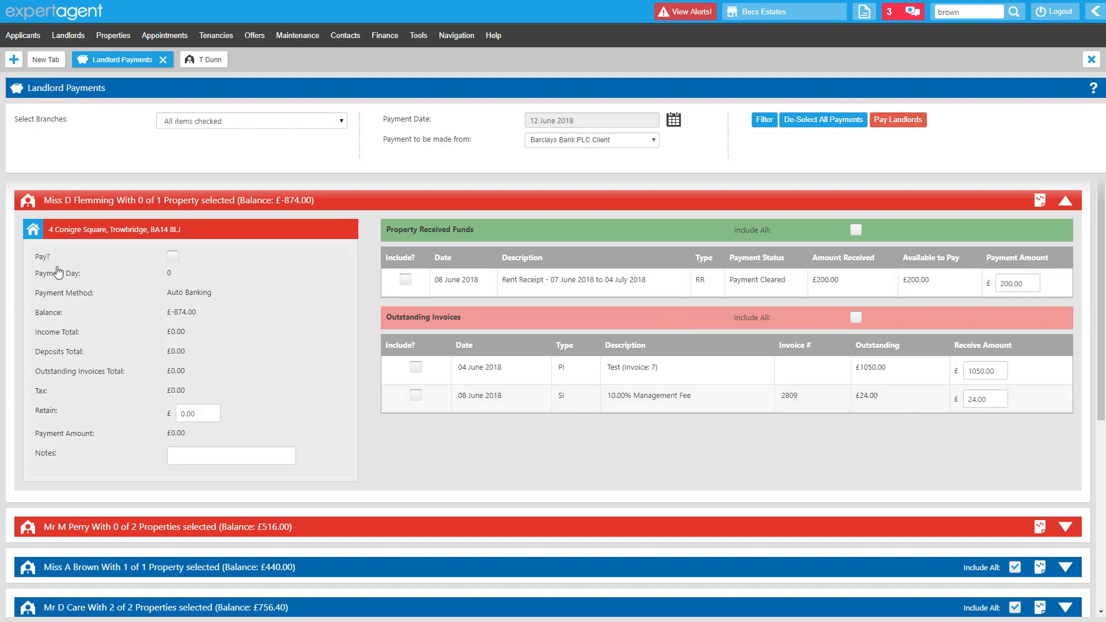
Step: Set the £-874.00 landlord's property to be paid, including its rent receipt and management fee invoice, and check the payment amount
drag(42, 265, 53, 261)
click(172, 257)
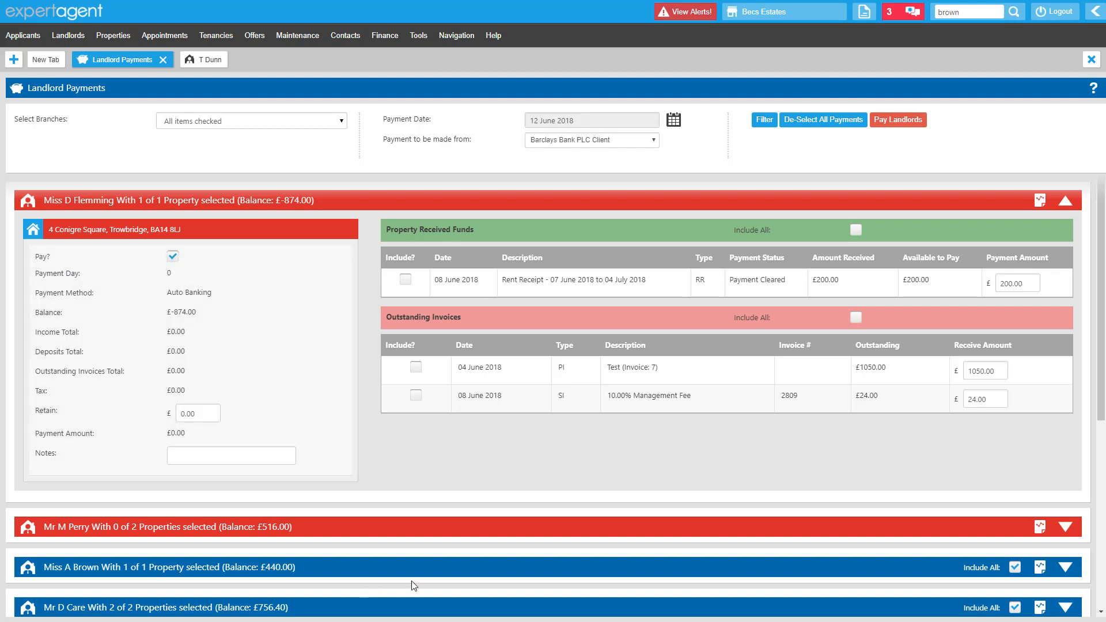
click(404, 279)
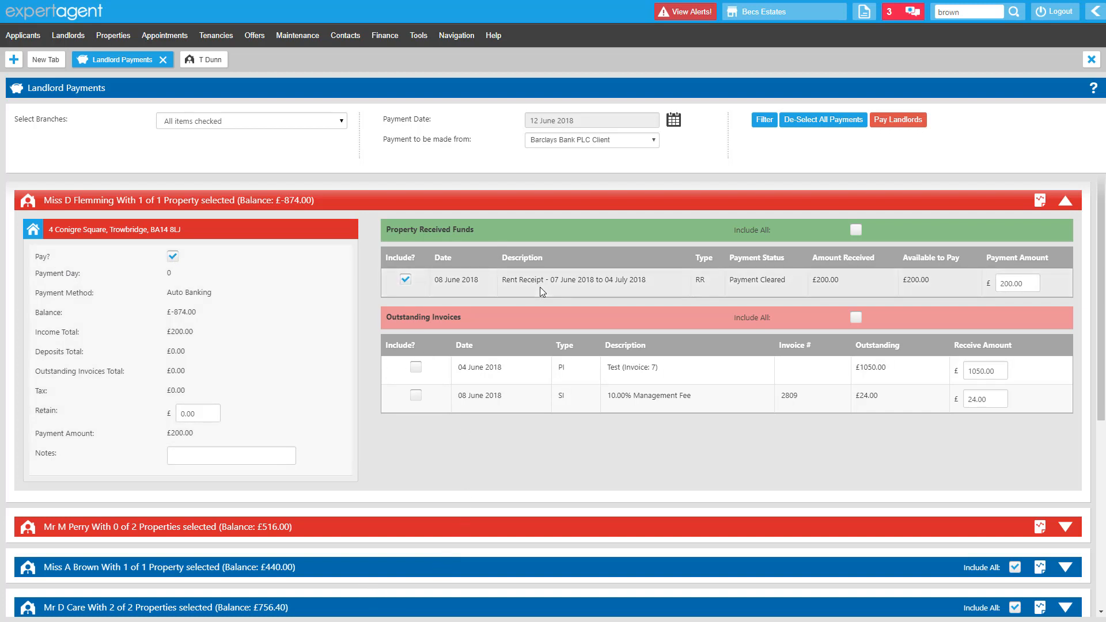
click(416, 395)
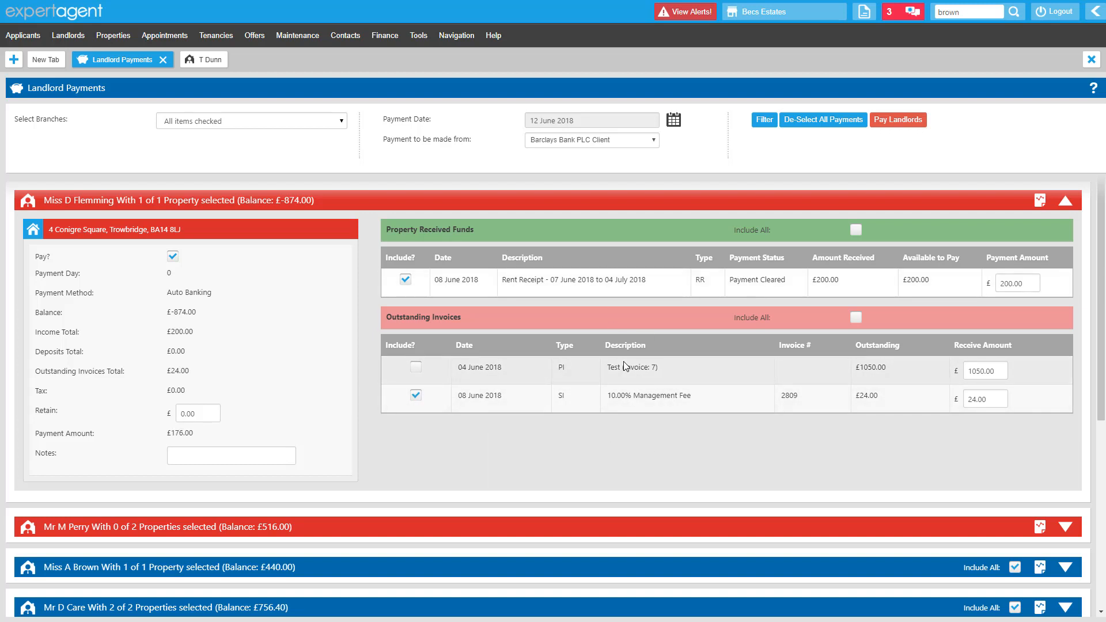
drag(210, 434, 144, 436)
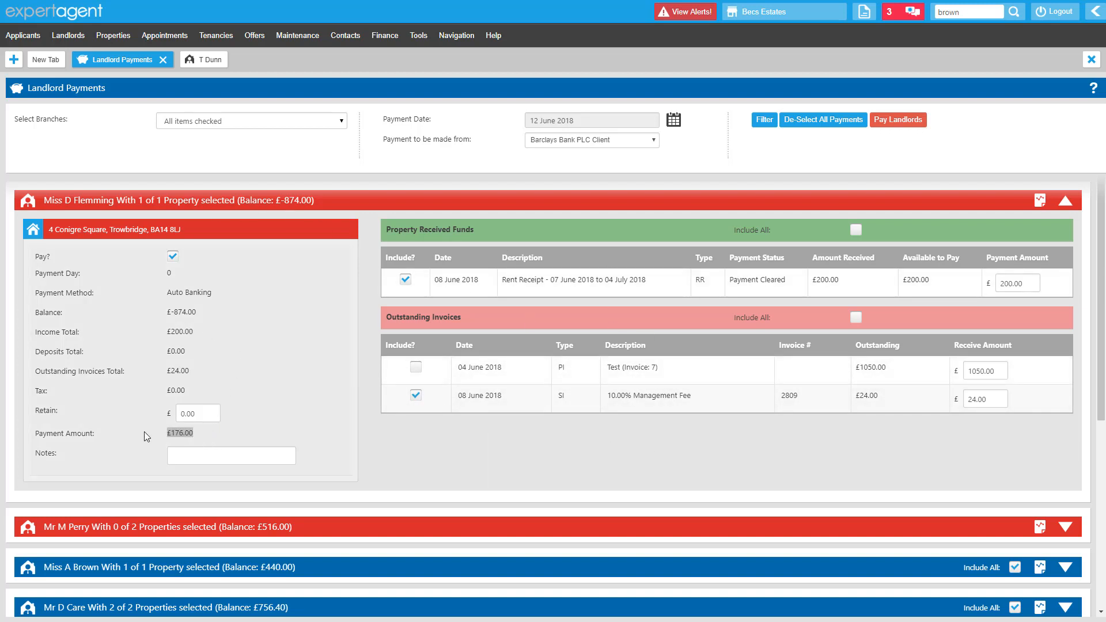
click(231, 439)
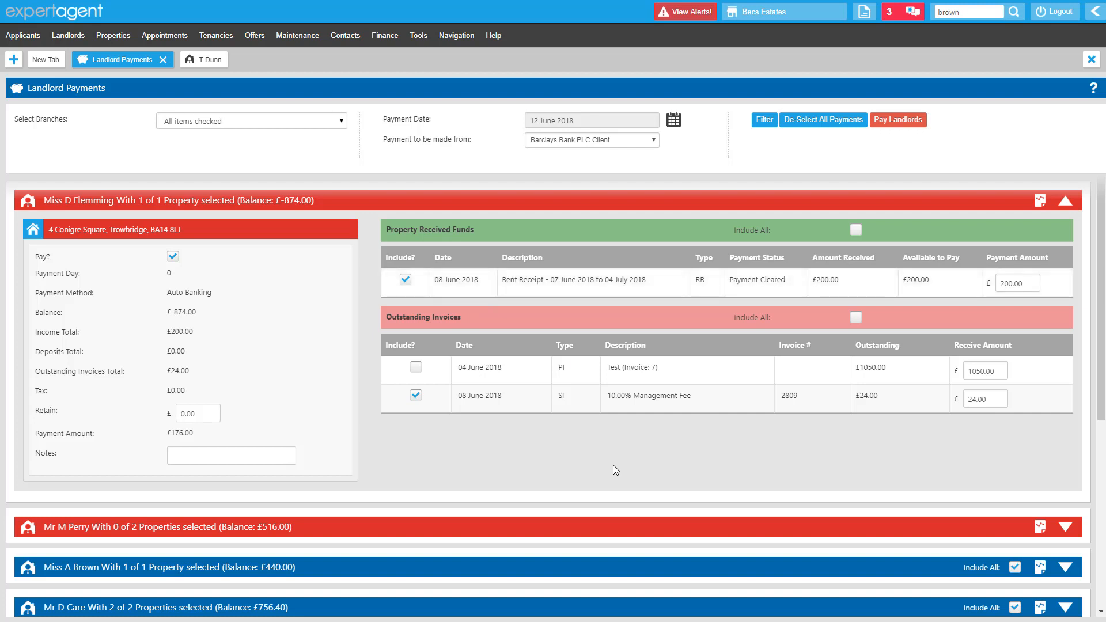
Step: Remove the management fee invoice, rent receipt and property from payment for the £-874.00 landlord and collapse its details
click(415, 367)
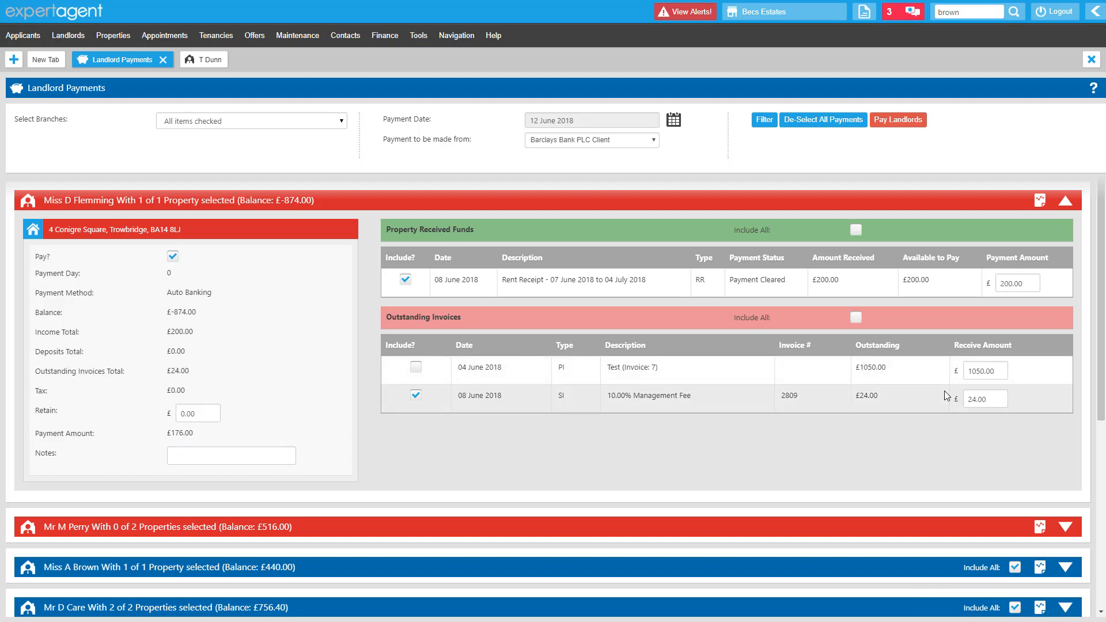
click(416, 395)
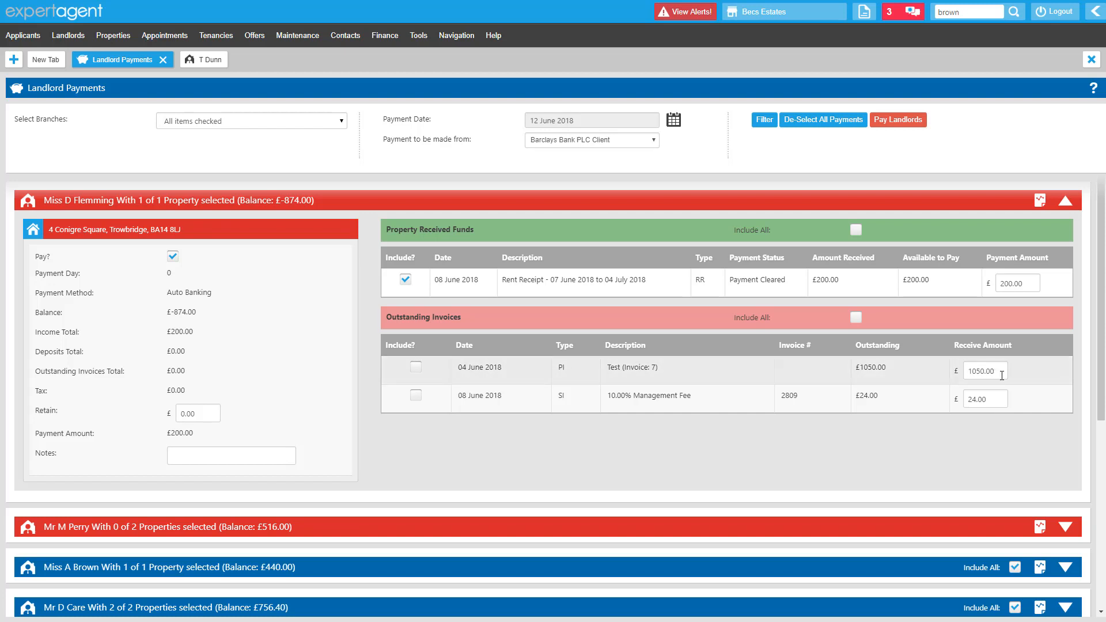
click(406, 280)
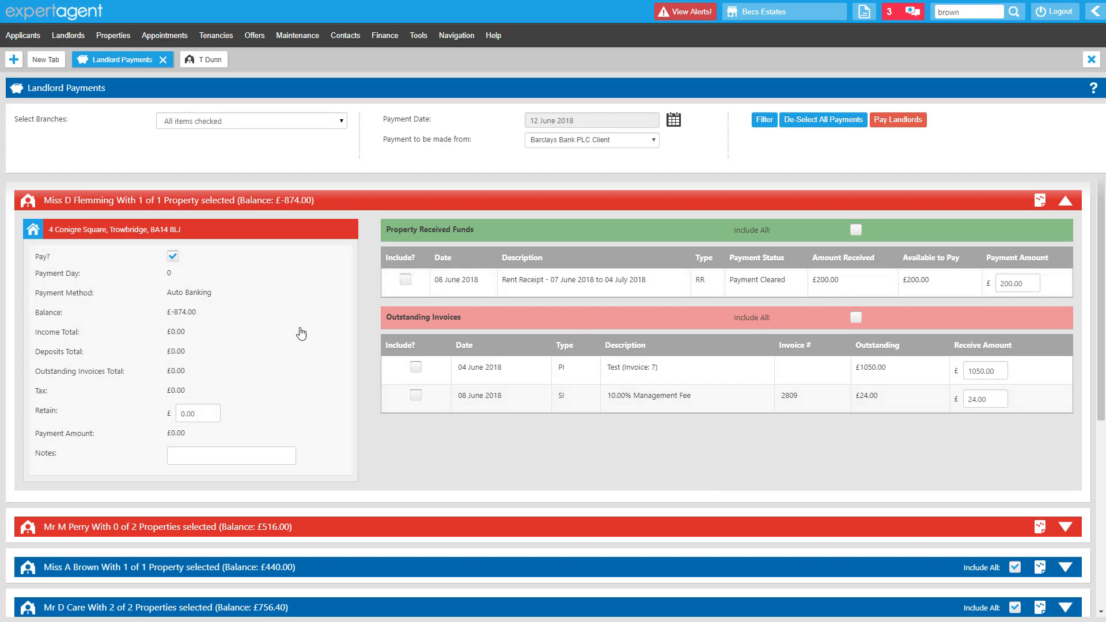
click(173, 256)
click(1065, 201)
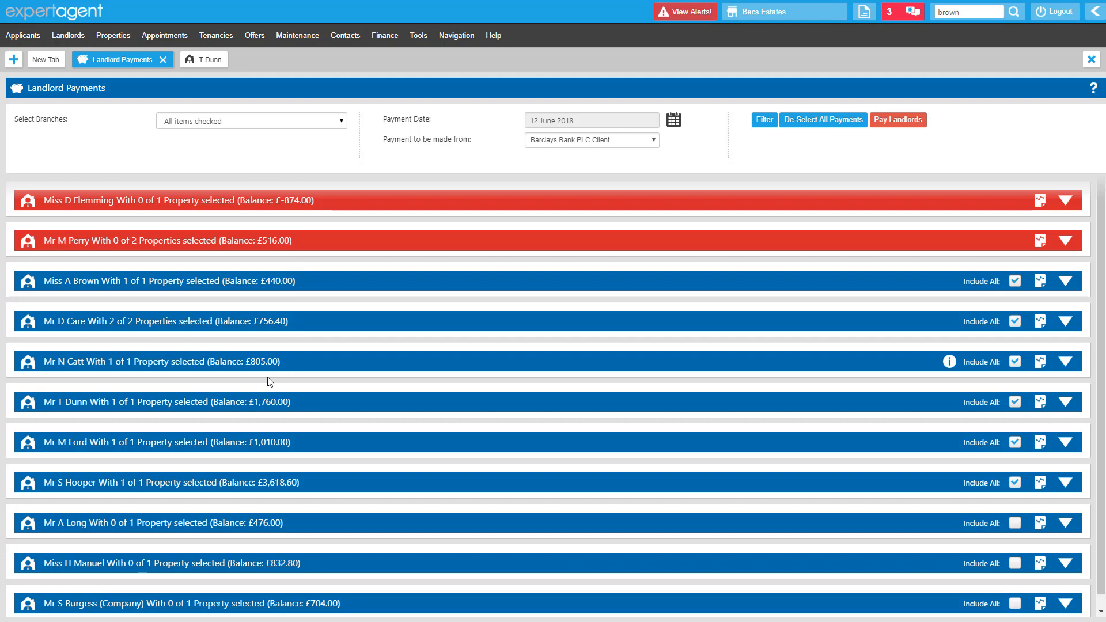
Step: Expand the £-874.00 landlord again, set its property to be paid and include the £200.00 rent receipt
click(1064, 201)
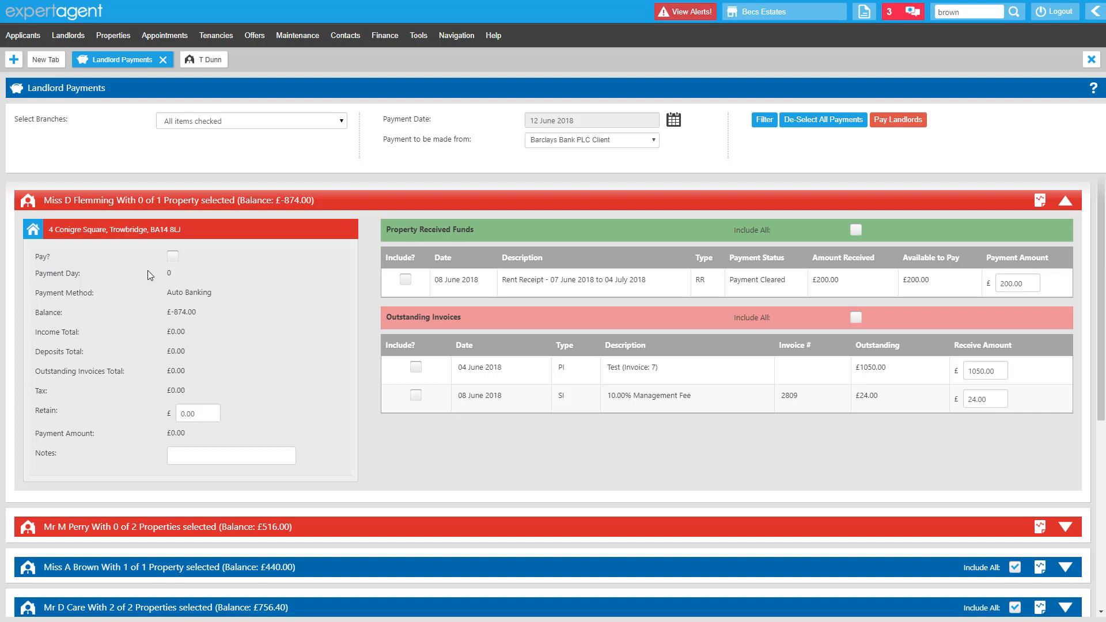
click(176, 257)
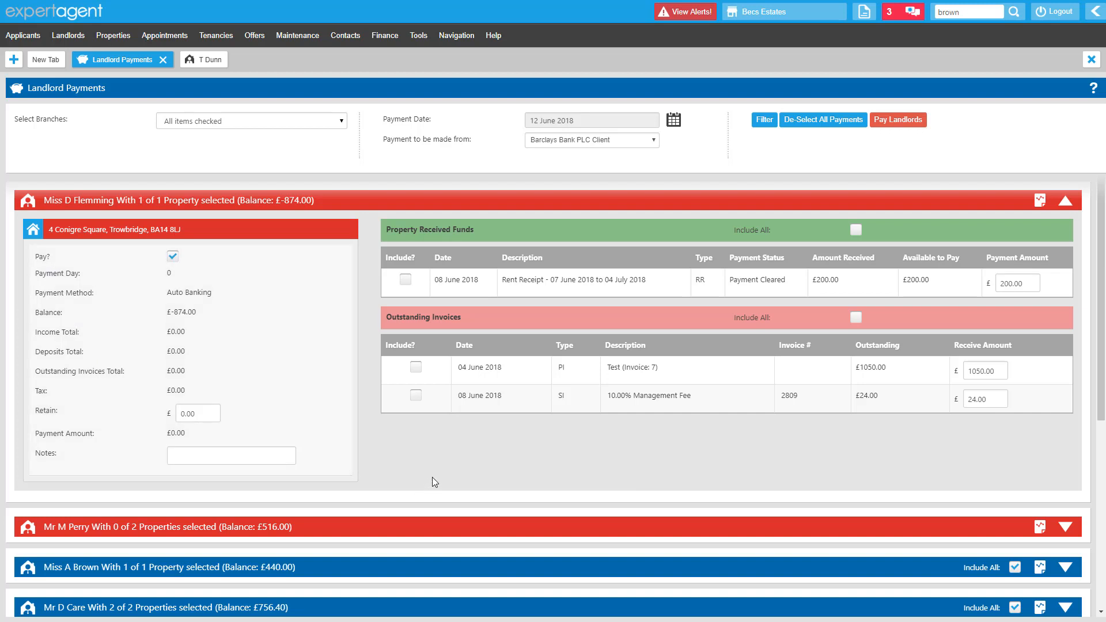
click(406, 279)
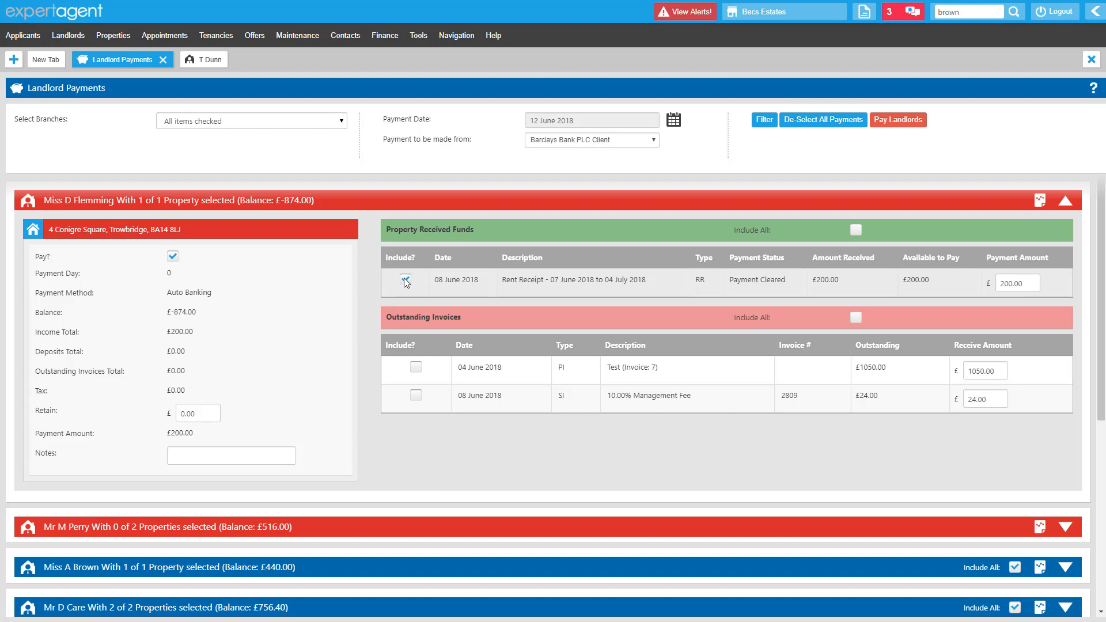
Step: Include the £24.00 management fee and the Test (Invoice: 7) entry with receive amount 176 for the £-874.00 landlord, and collapse its details
click(415, 395)
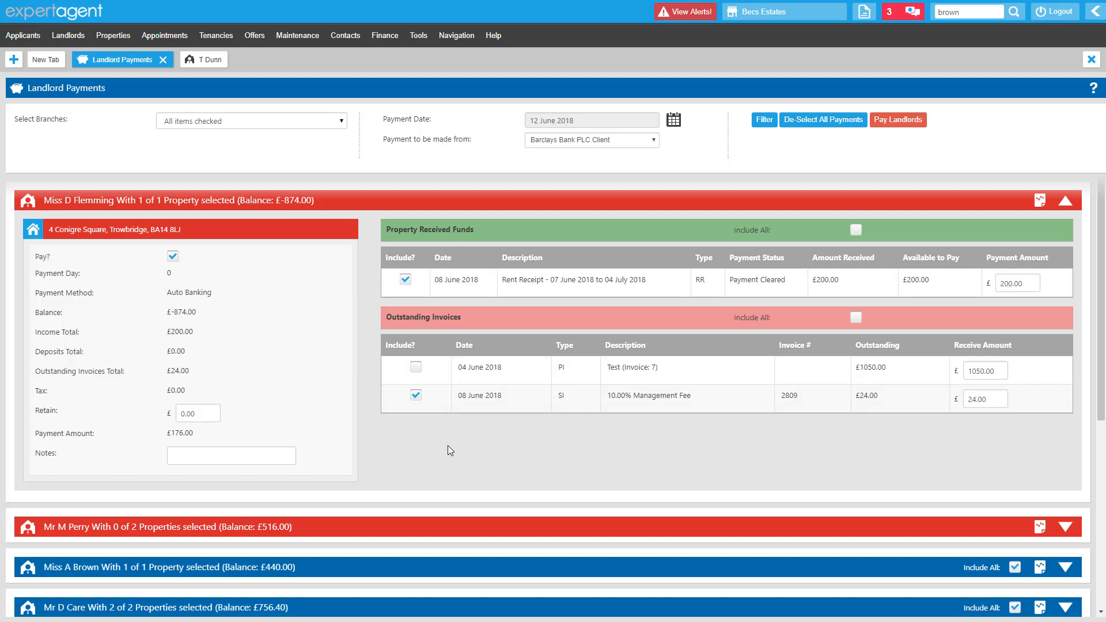
drag(191, 439, 166, 440)
click(987, 372)
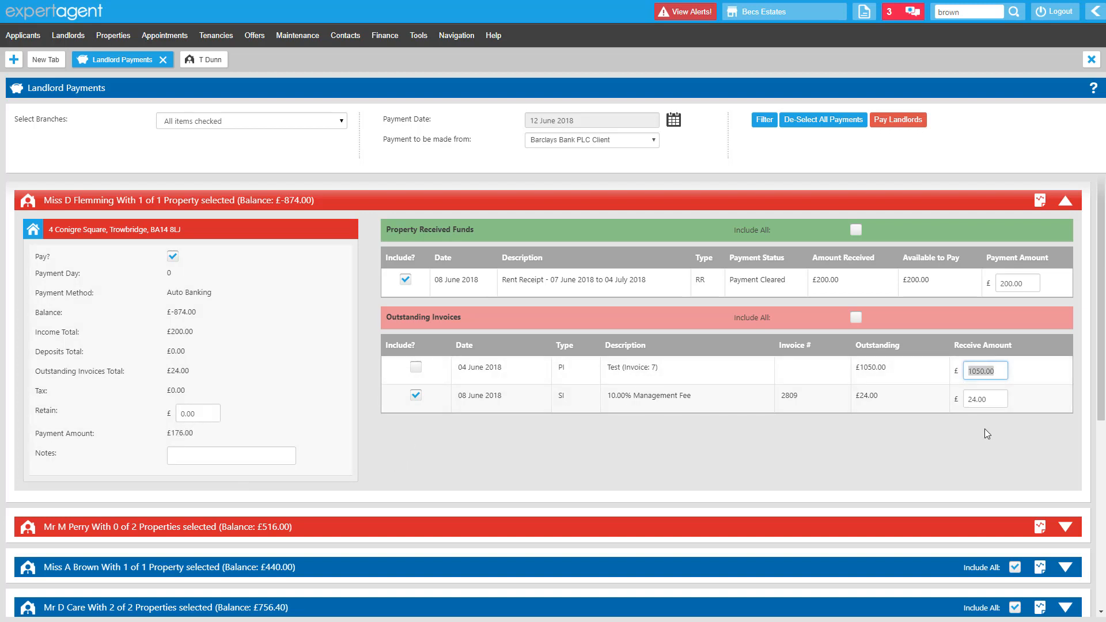
text(176)
click(988, 439)
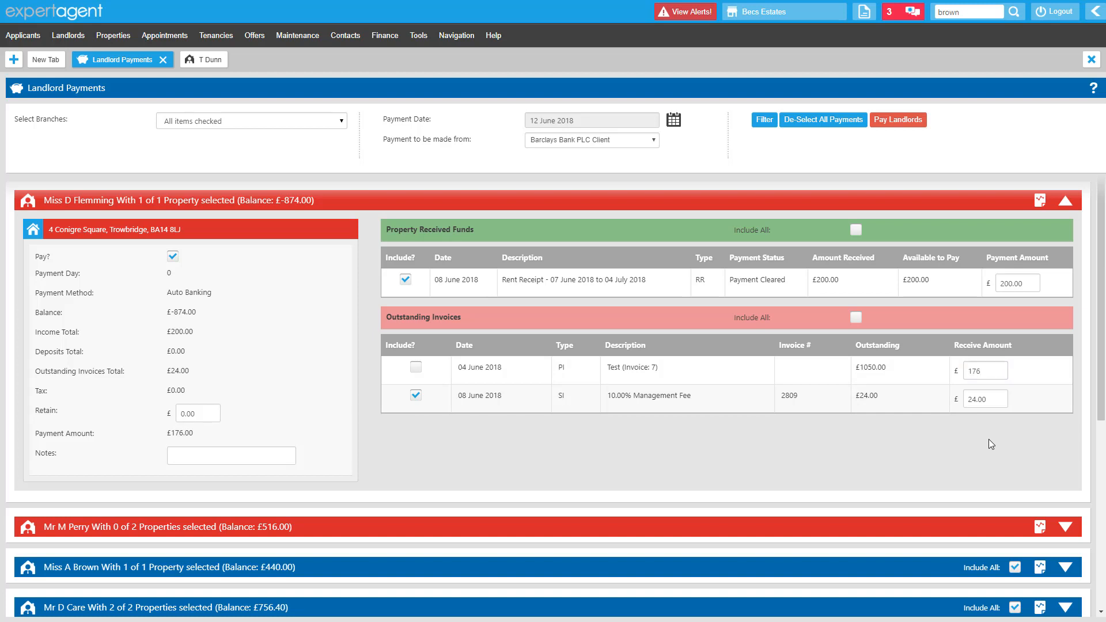
click(416, 368)
click(1065, 201)
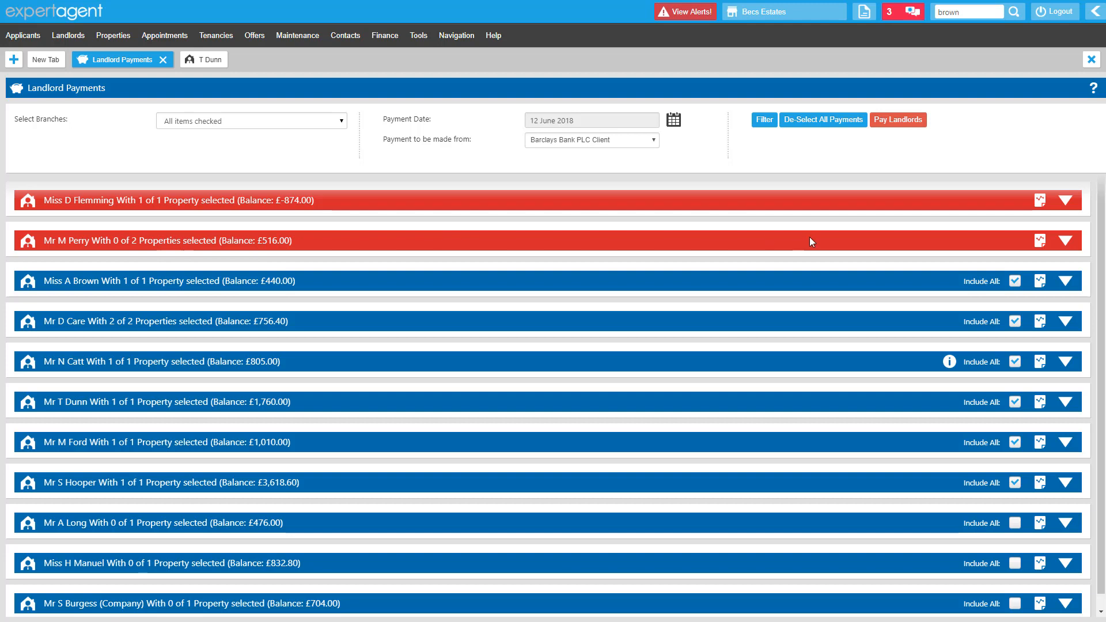
Step: Expand the £516.00 landlord and examine the balances, rent receipts and outstanding invoices of both properties, including the Full House Carpet Clean invoice
click(1065, 241)
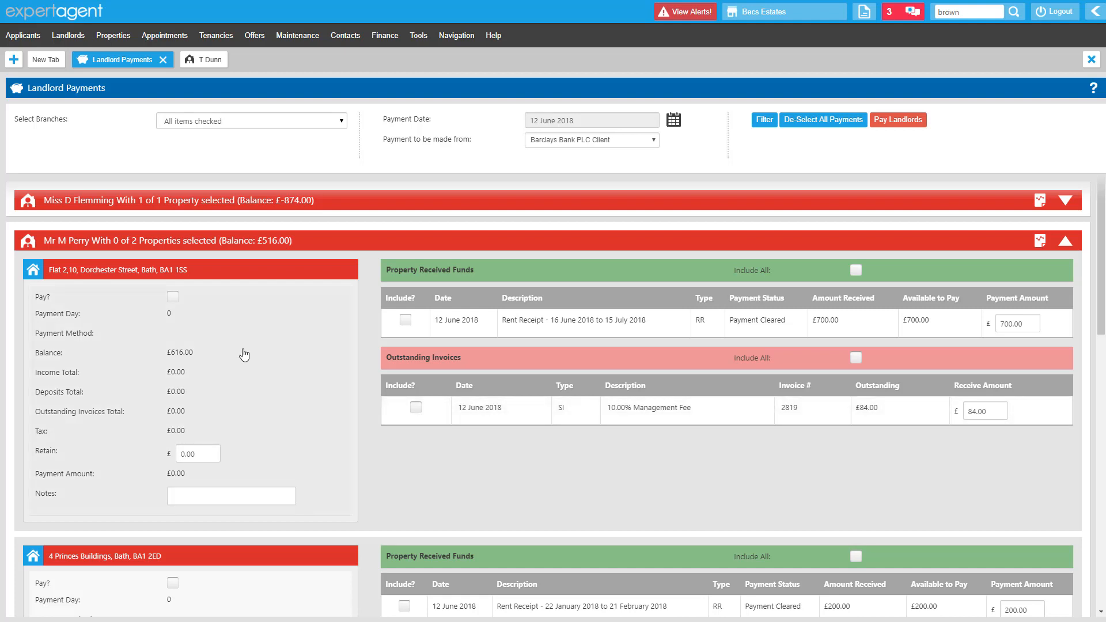
drag(196, 353, 138, 358)
scroll(138, 362, down, 4)
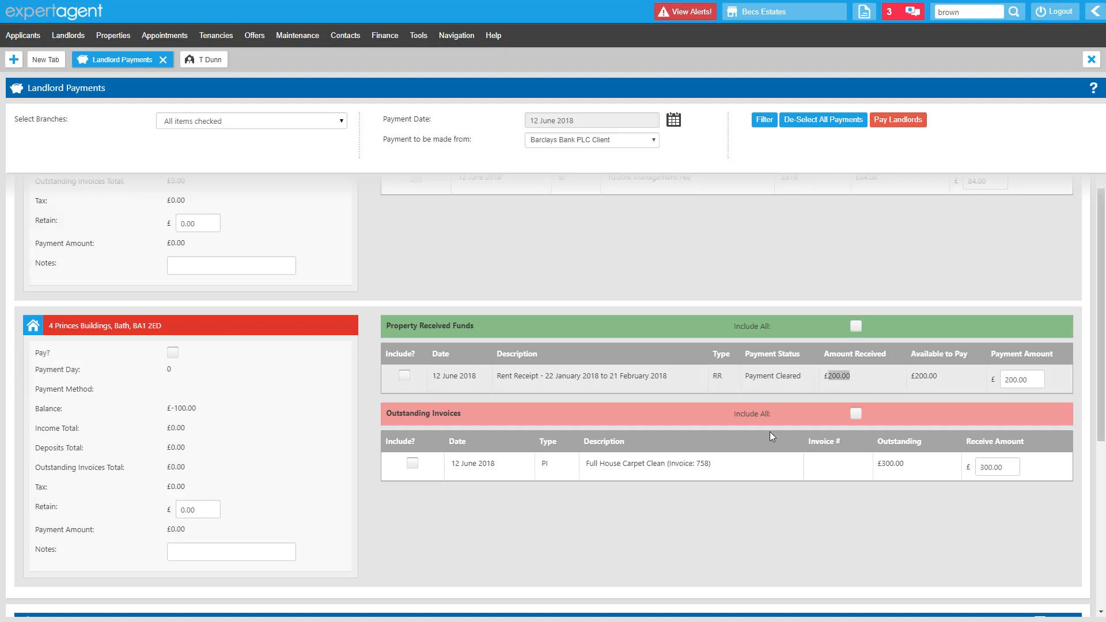
double_click(537, 465)
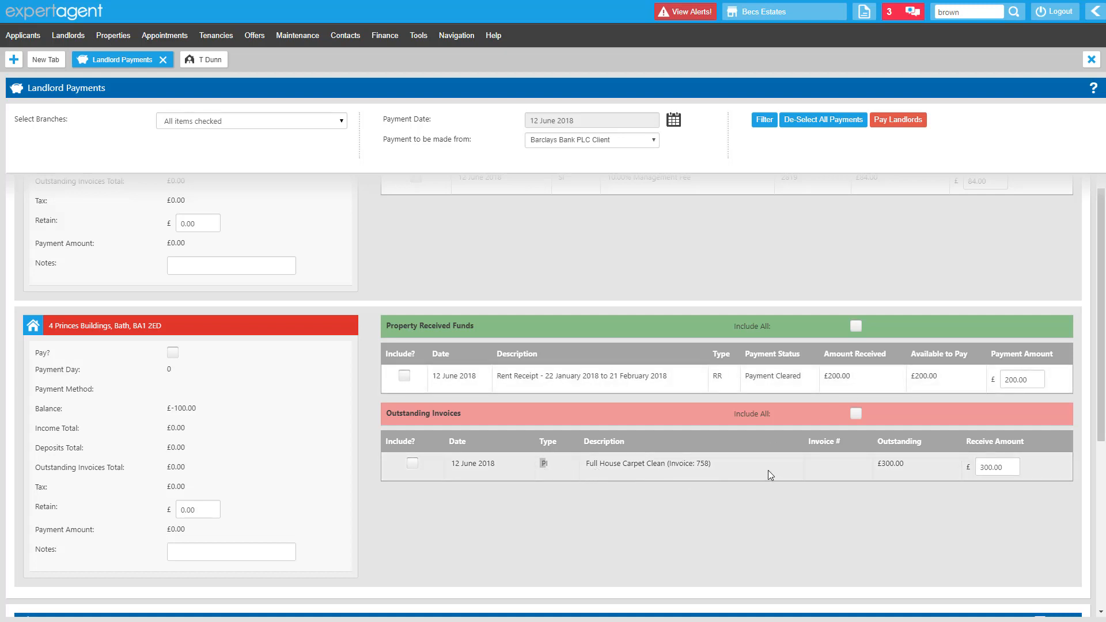
drag(623, 464, 651, 467)
click(894, 470)
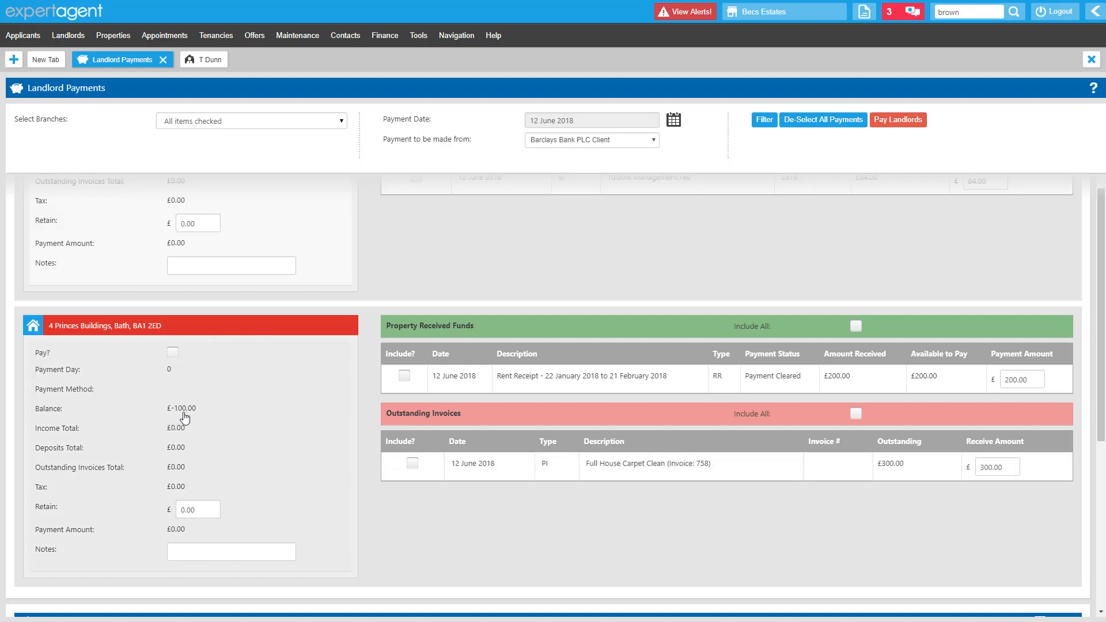
scroll(221, 419, up, 4)
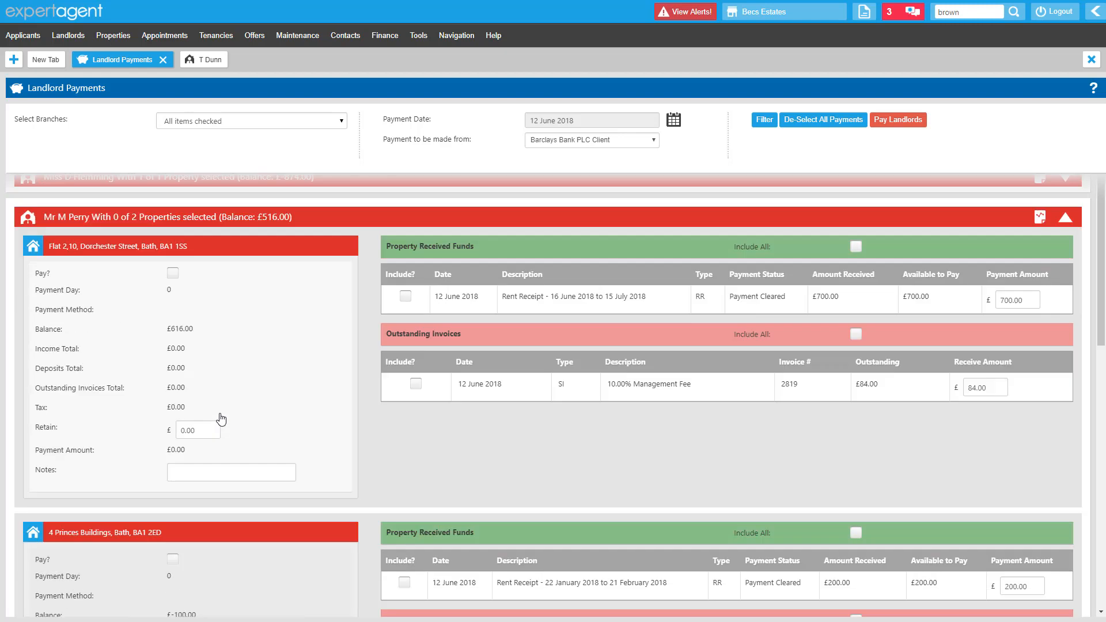
scroll(198, 366, down, 3)
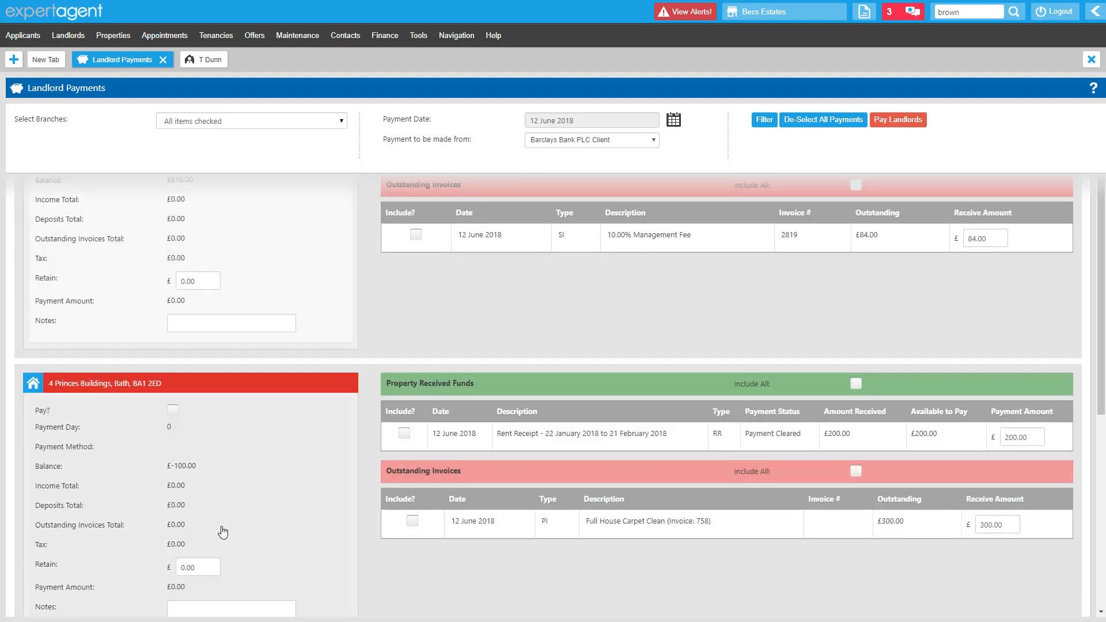
scroll(220, 516, up, 3)
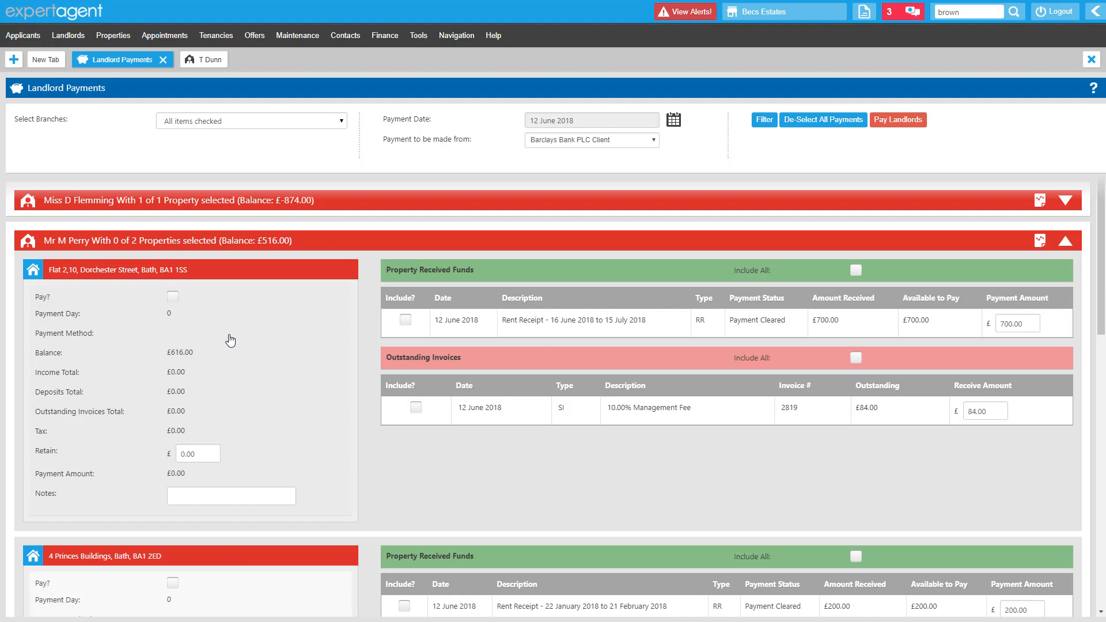
scroll(416, 447, down, 4)
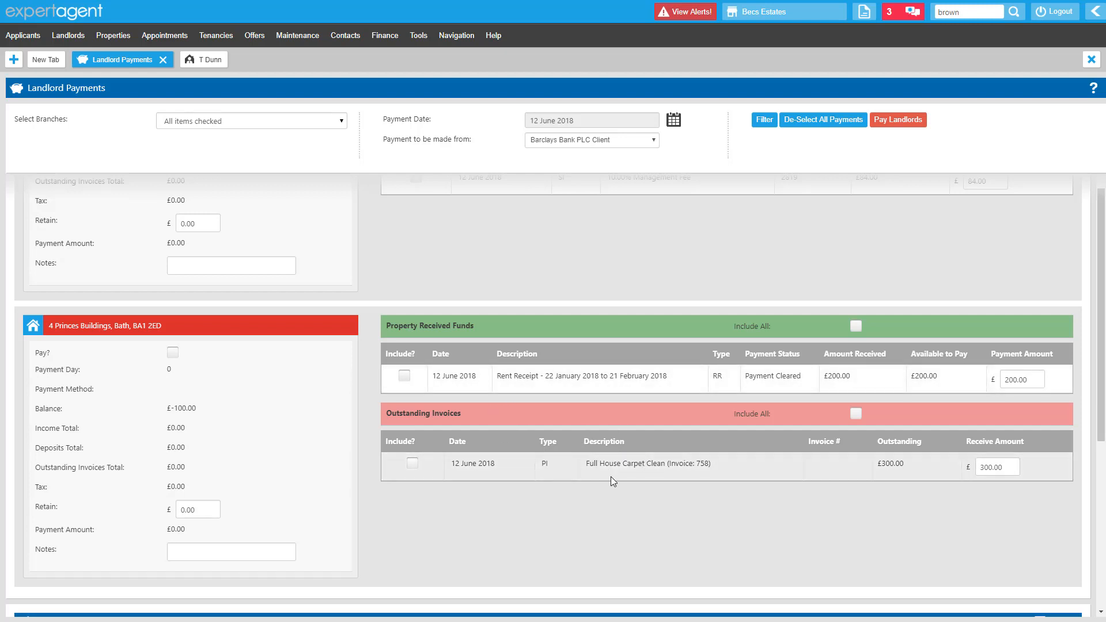
scroll(610, 476, up, 4)
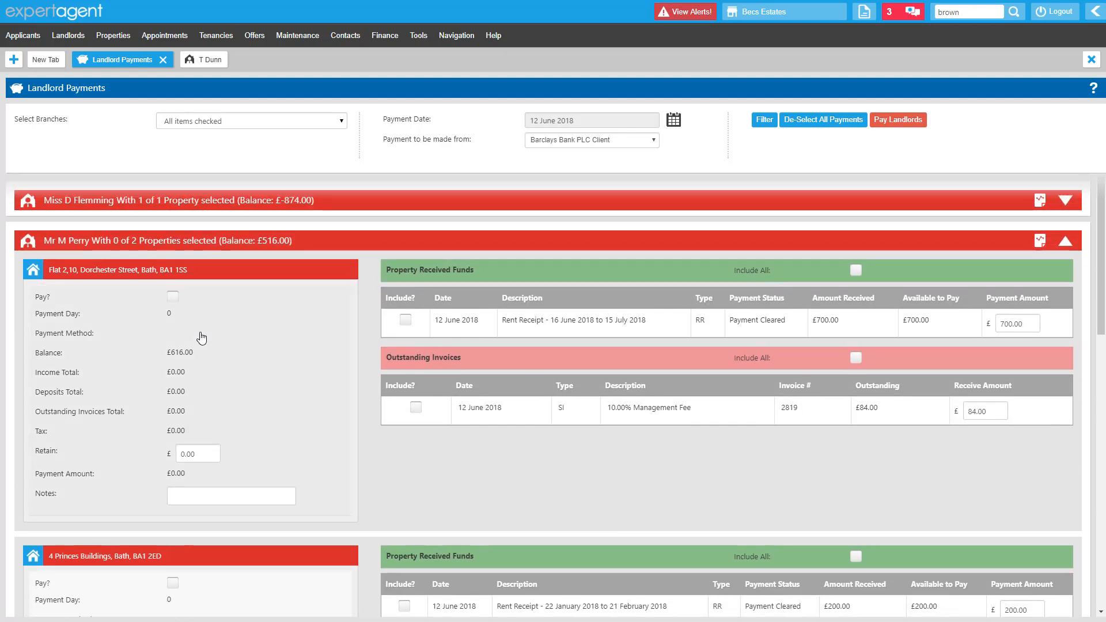
Step: Set the £516.00 landlord's flat to be paid with its £700.00 rent receipt and £84.00 management fee, and check the payment amount
click(172, 297)
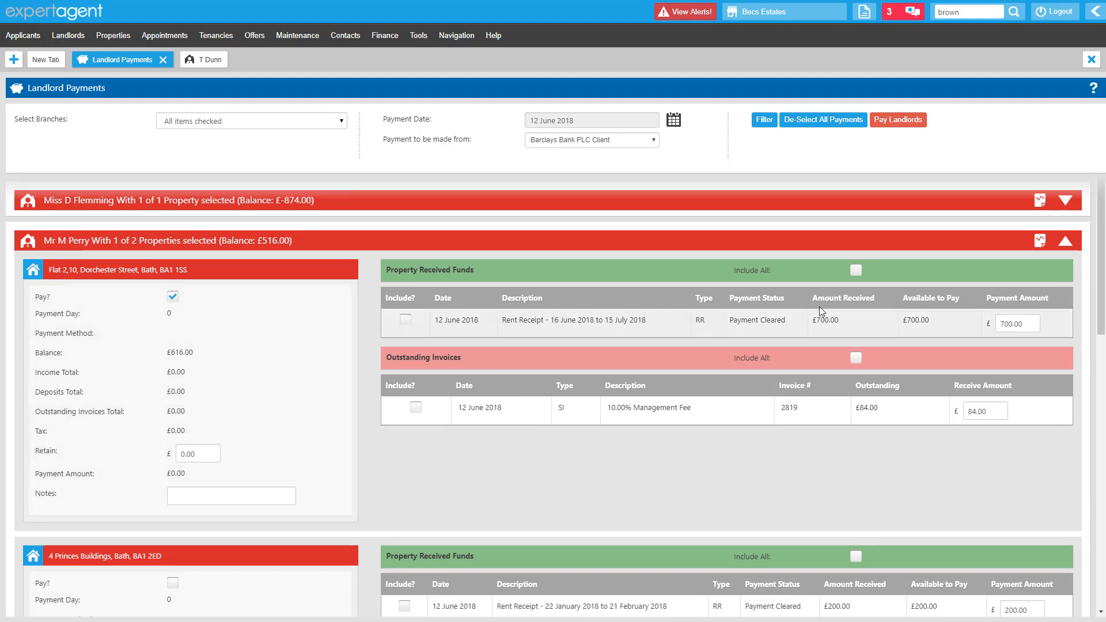
click(406, 321)
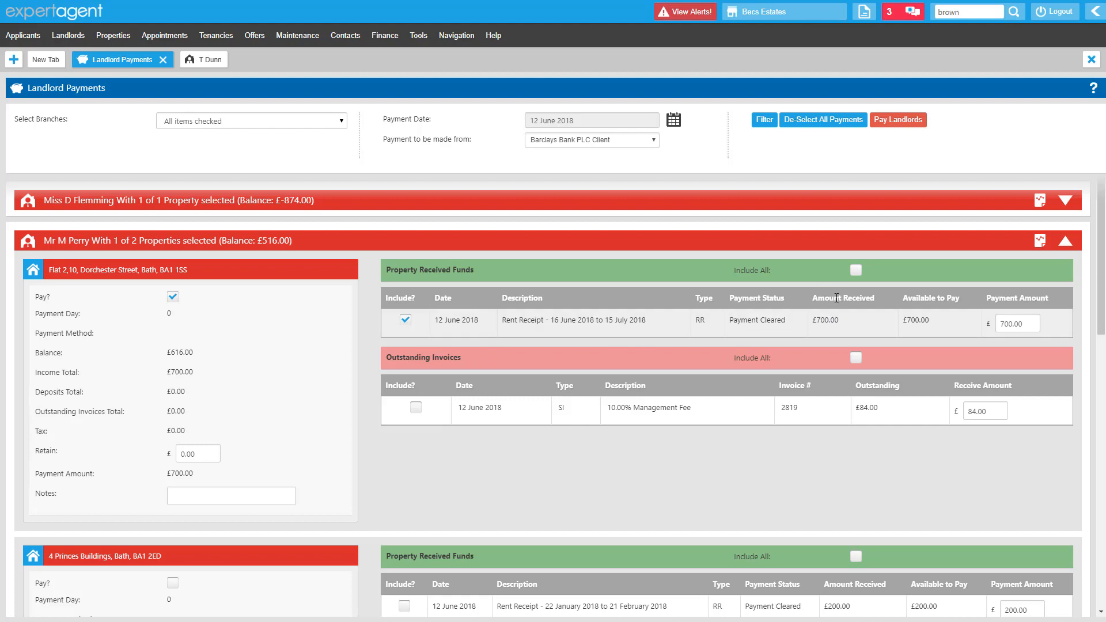
click(412, 409)
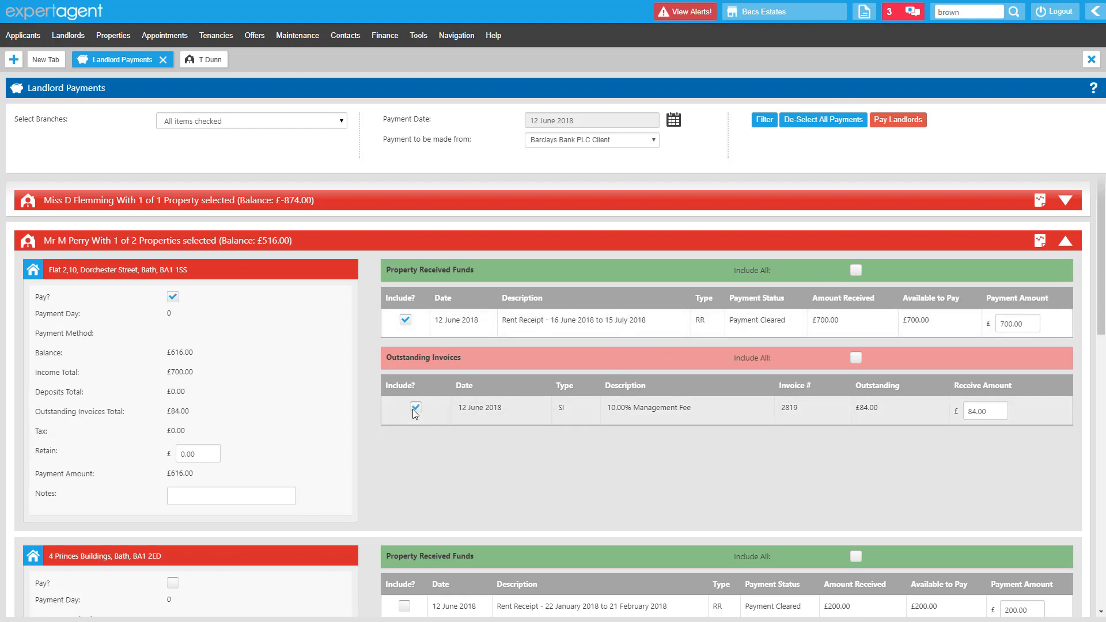
drag(199, 474, 39, 473)
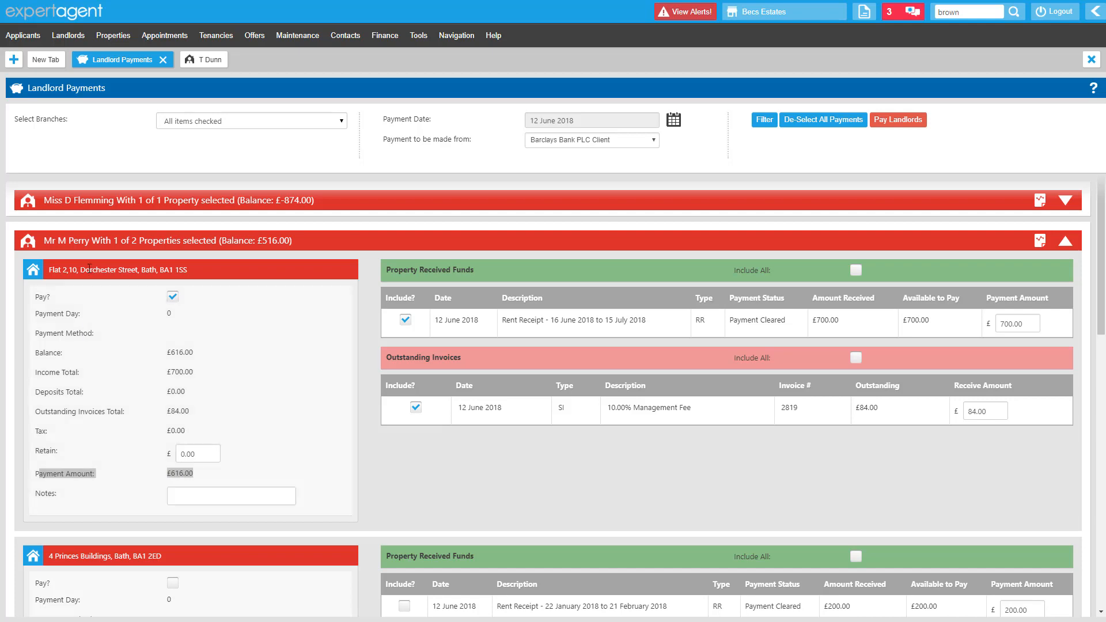
Step: Compare the flat's selected receipt, invoice and payment amount with the second property's negative balance, rent receipt and carpet clean invoice
scroll(364, 504, down, 3)
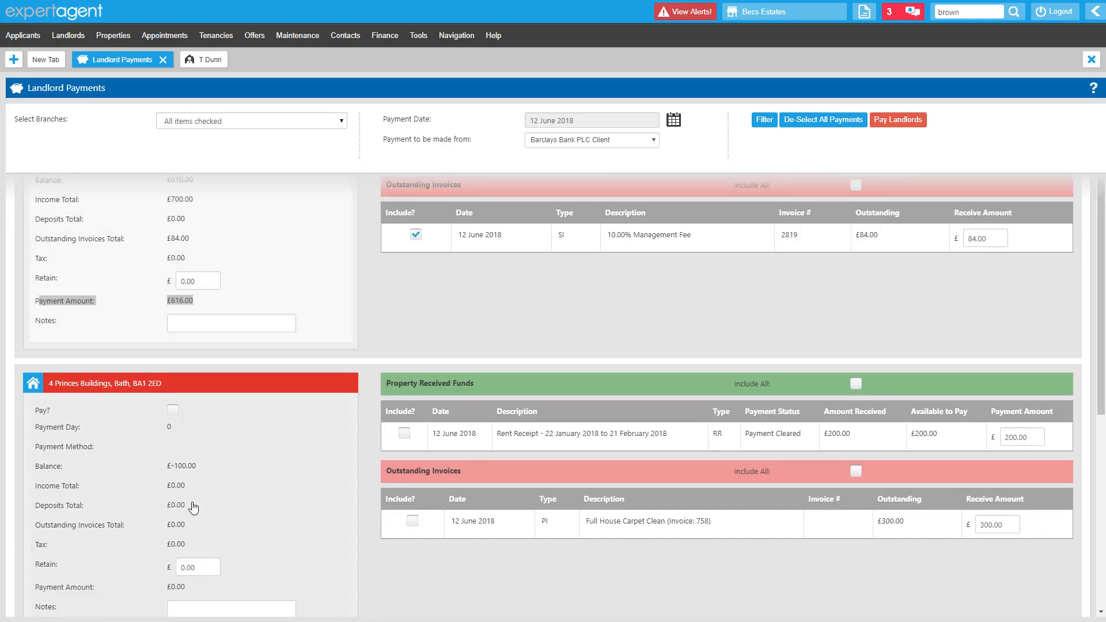
scroll(365, 503, down, 2)
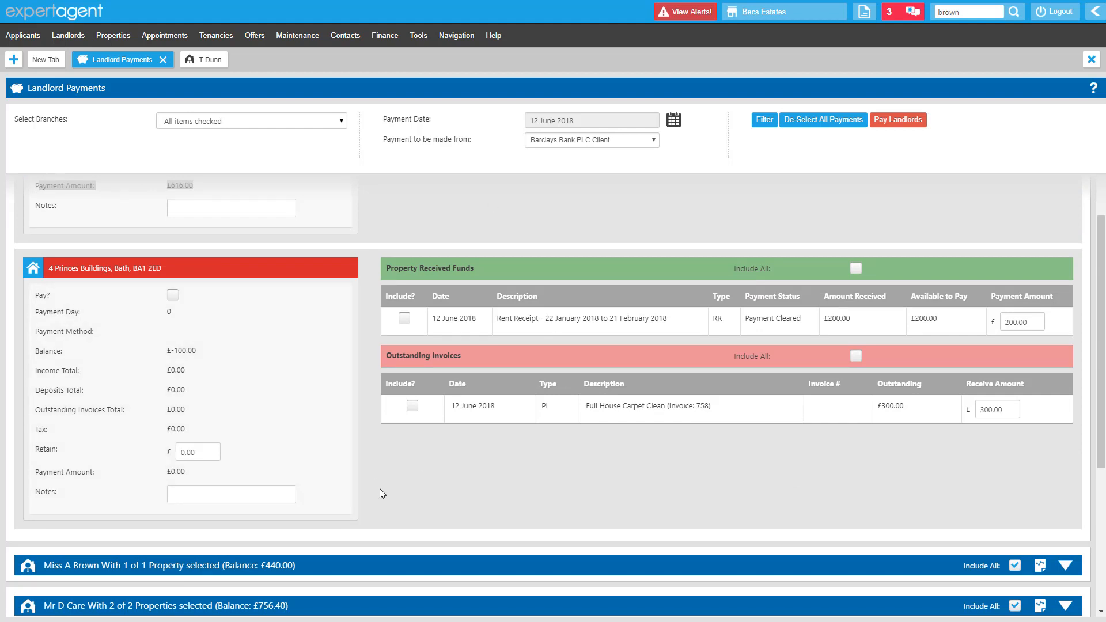
scroll(379, 488, up, 5)
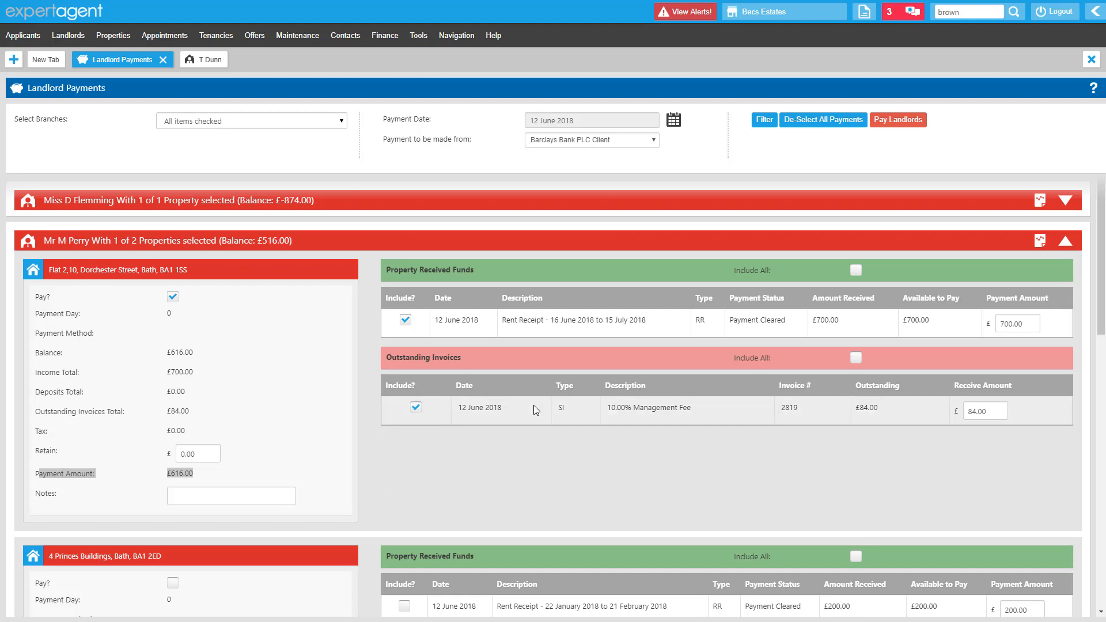
scroll(549, 499, down, 4)
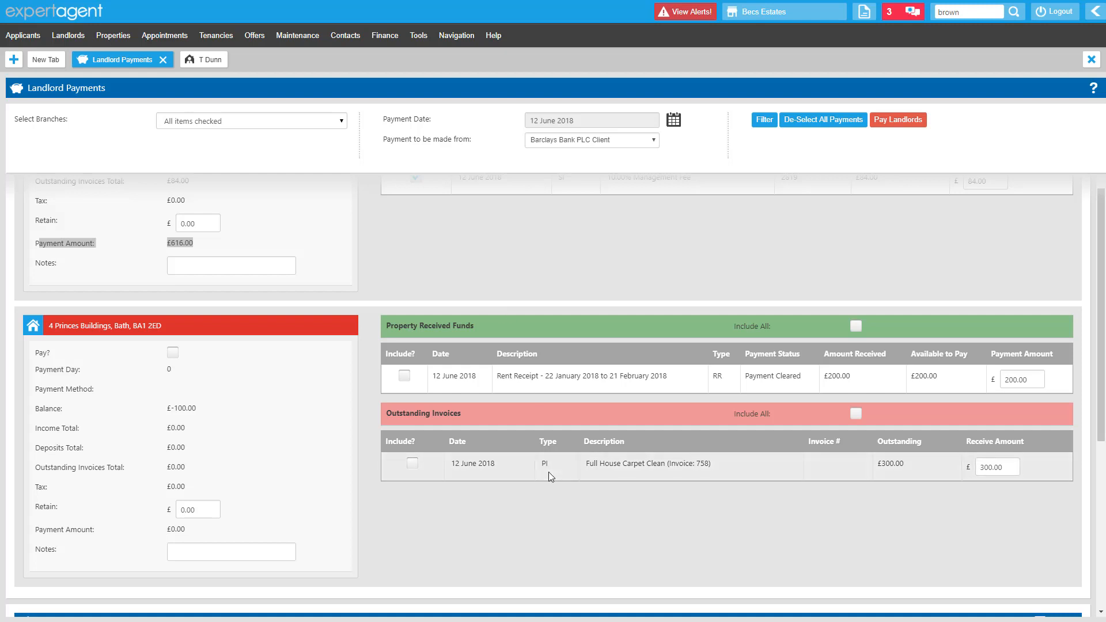
scroll(549, 471, up, 4)
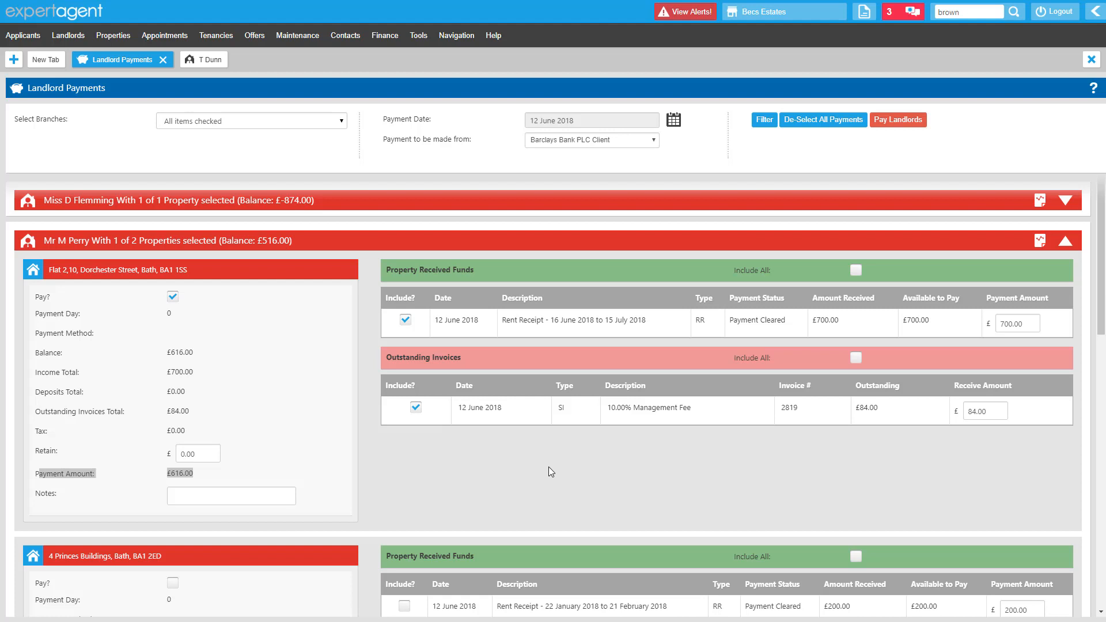
scroll(548, 465, down, 4)
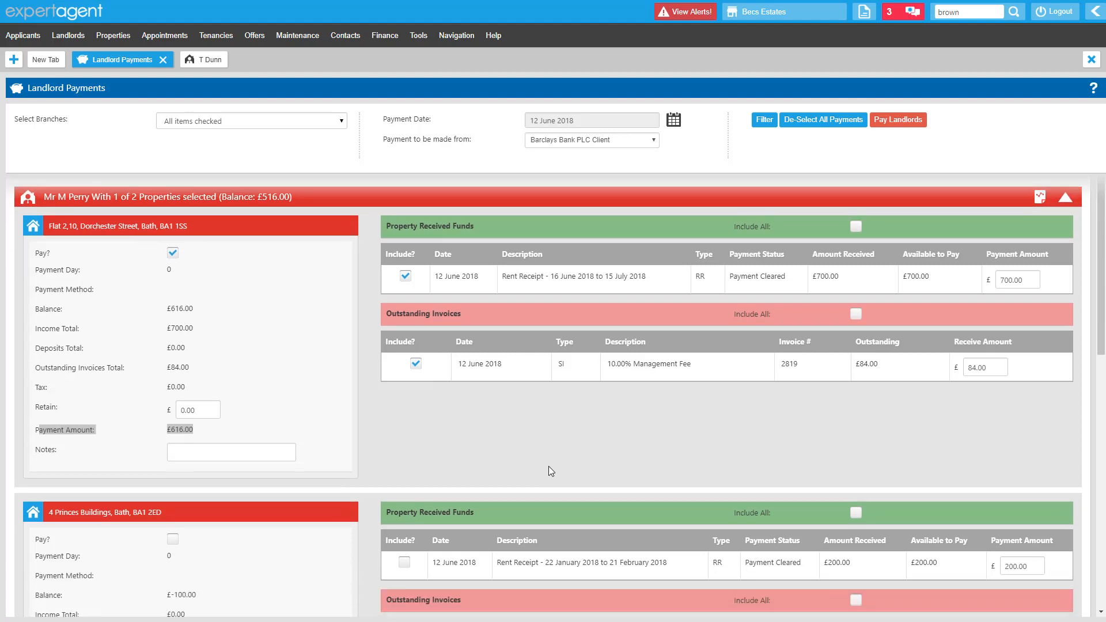
scroll(561, 520, up, 3)
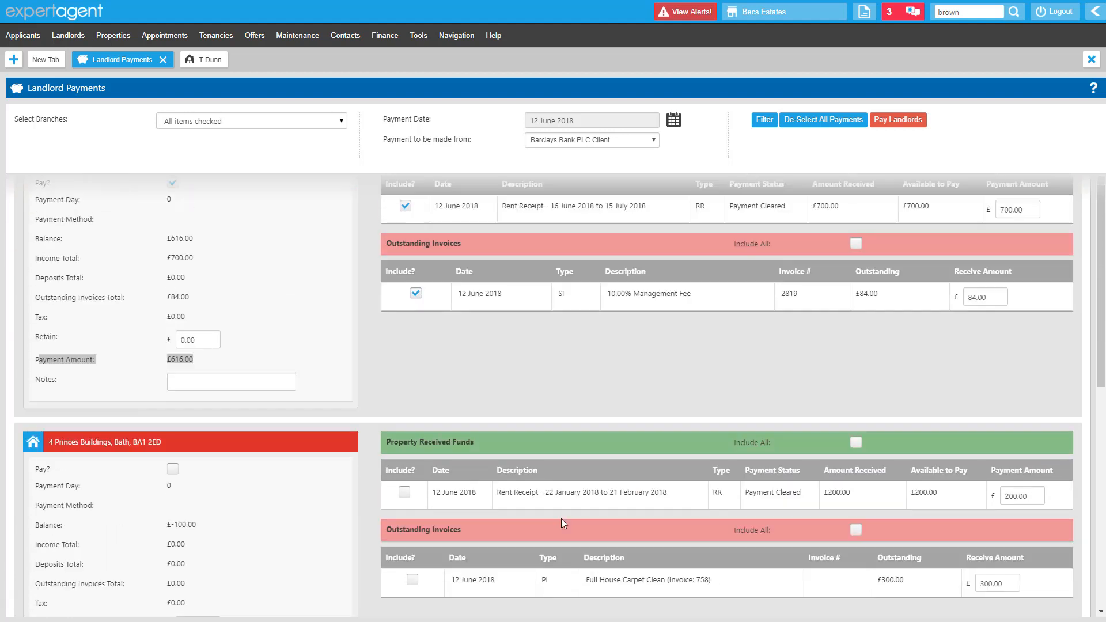
scroll(561, 519, up, 1)
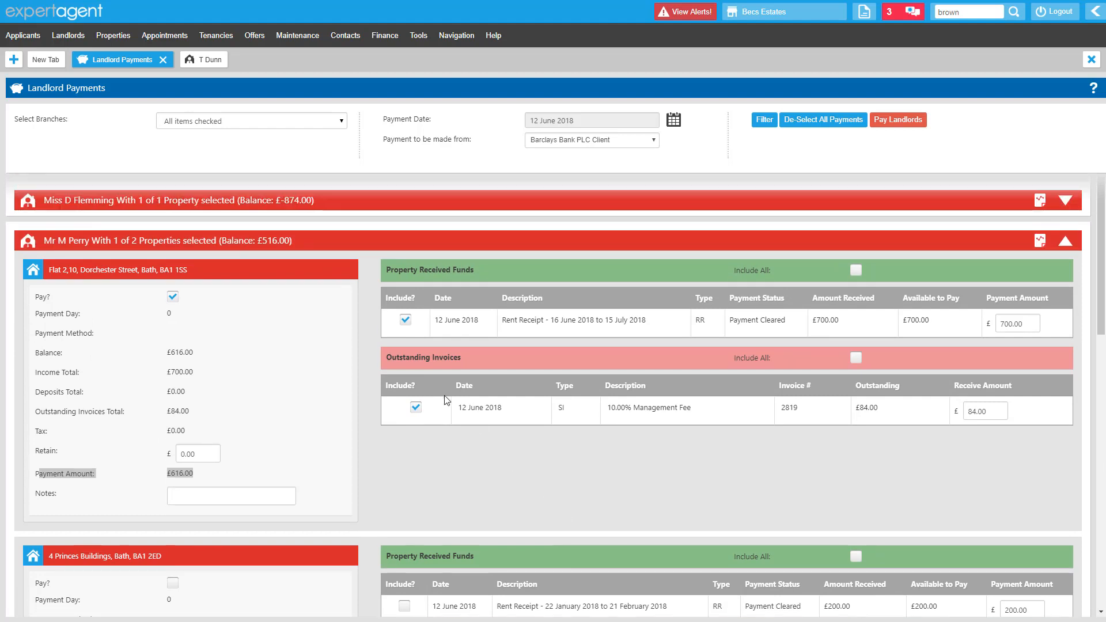
Step: Remove the flat's management fee invoice and rent receipt from payment and deselect the flat itself
click(416, 406)
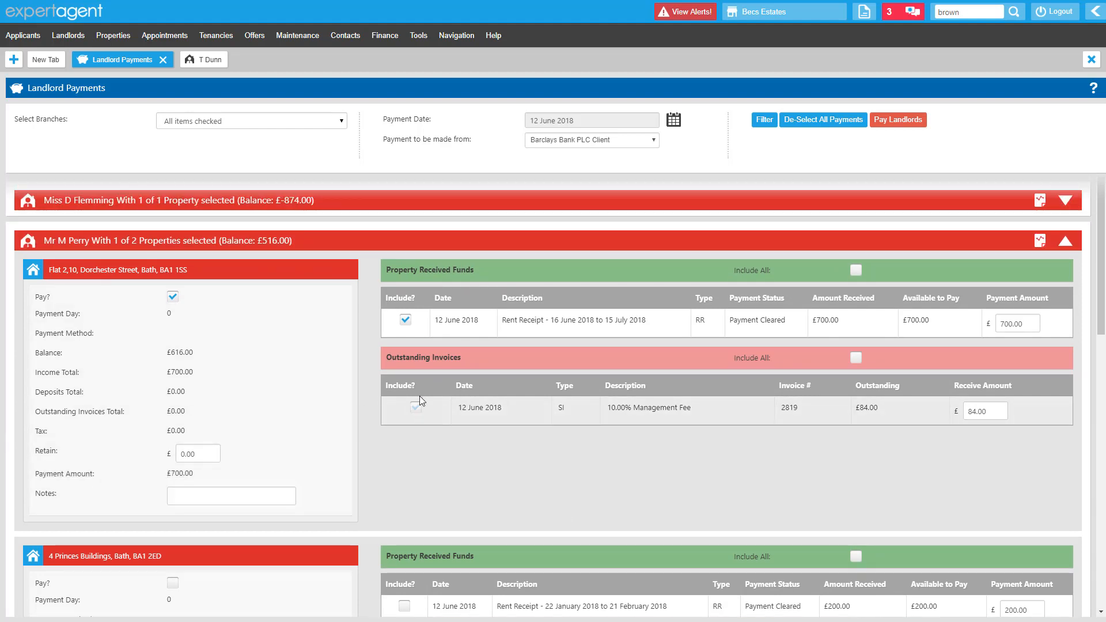
click(410, 319)
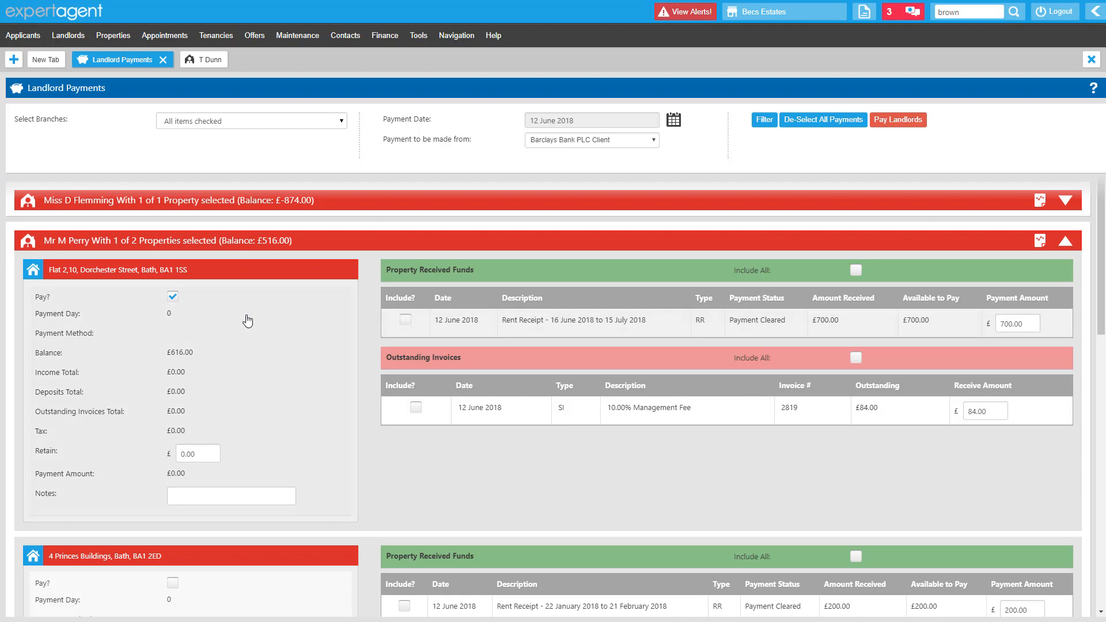
click(172, 296)
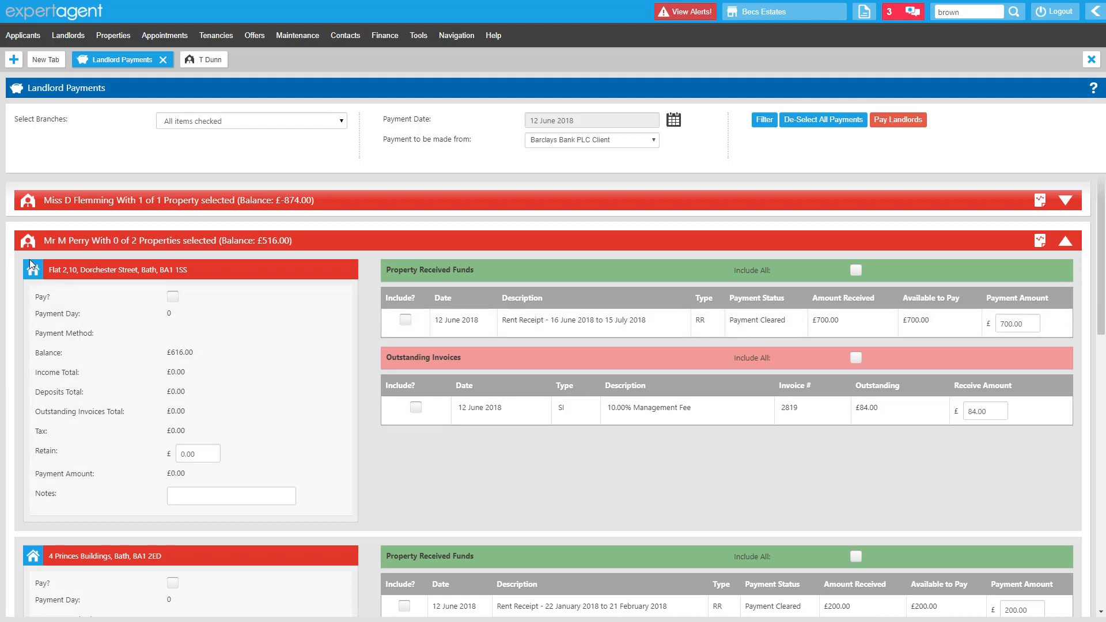
Step: Open the £516.00 landlord's record and start Re-Allocate Balances, moving its dialog aside
click(28, 241)
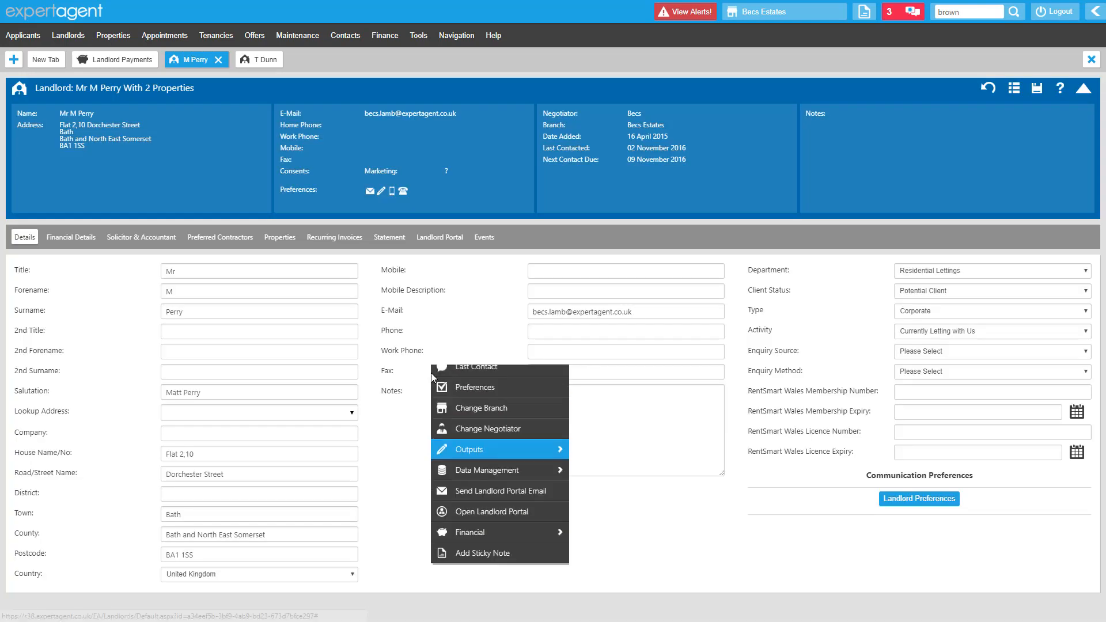
right_click(432, 372)
mouse_move(495, 586)
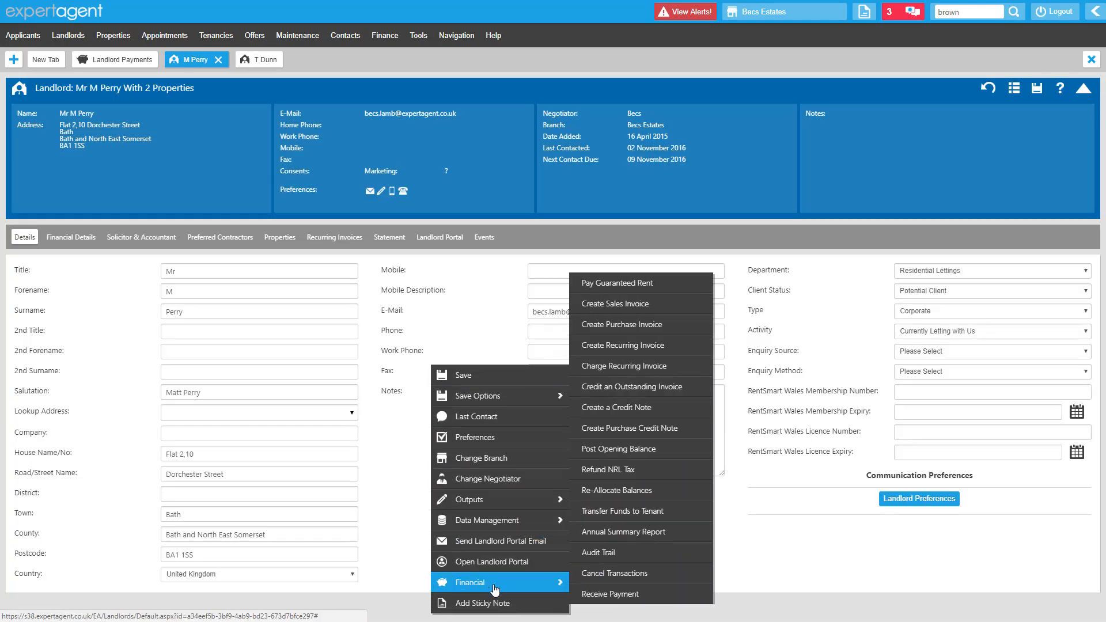
click(631, 493)
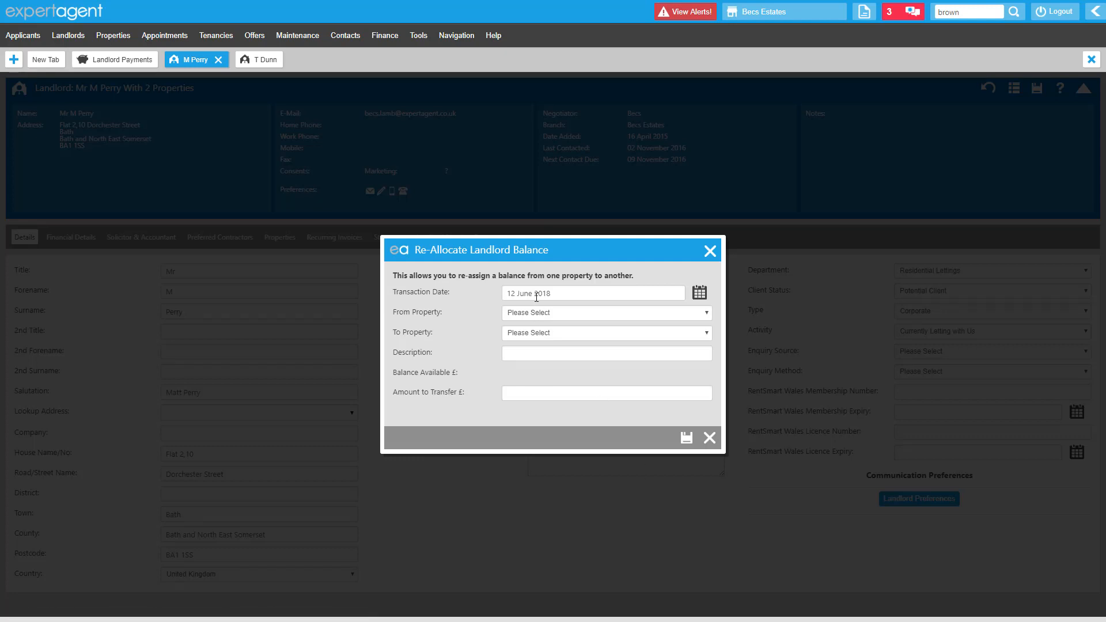
drag(509, 249, 476, 223)
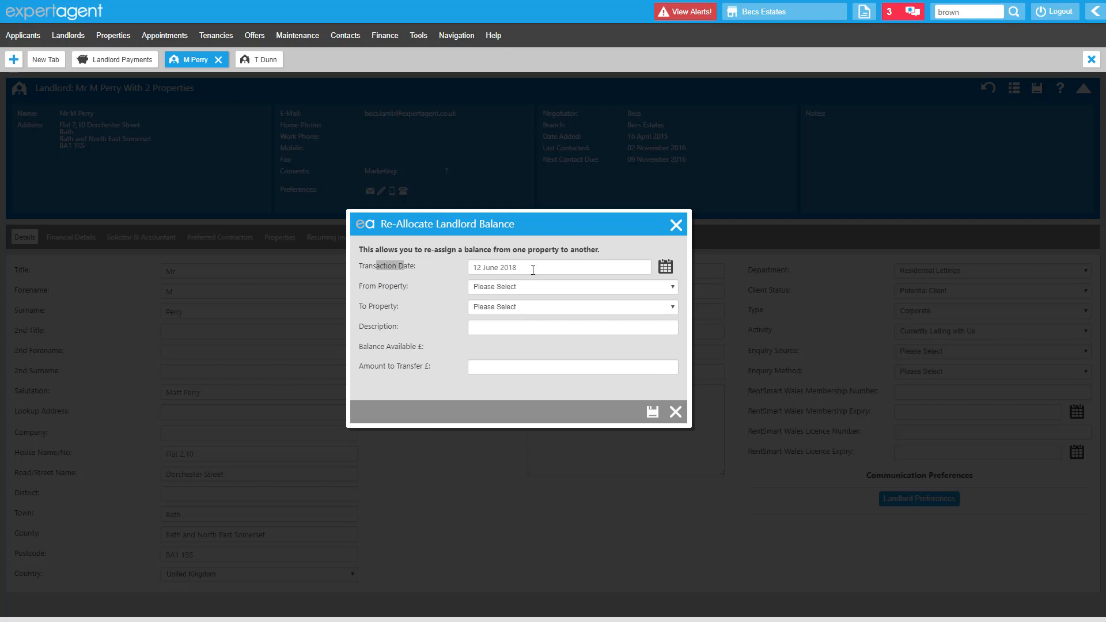
Step: Set the balance re-allocation to move funds from the landlord's flat to the landlord's second property
click(482, 288)
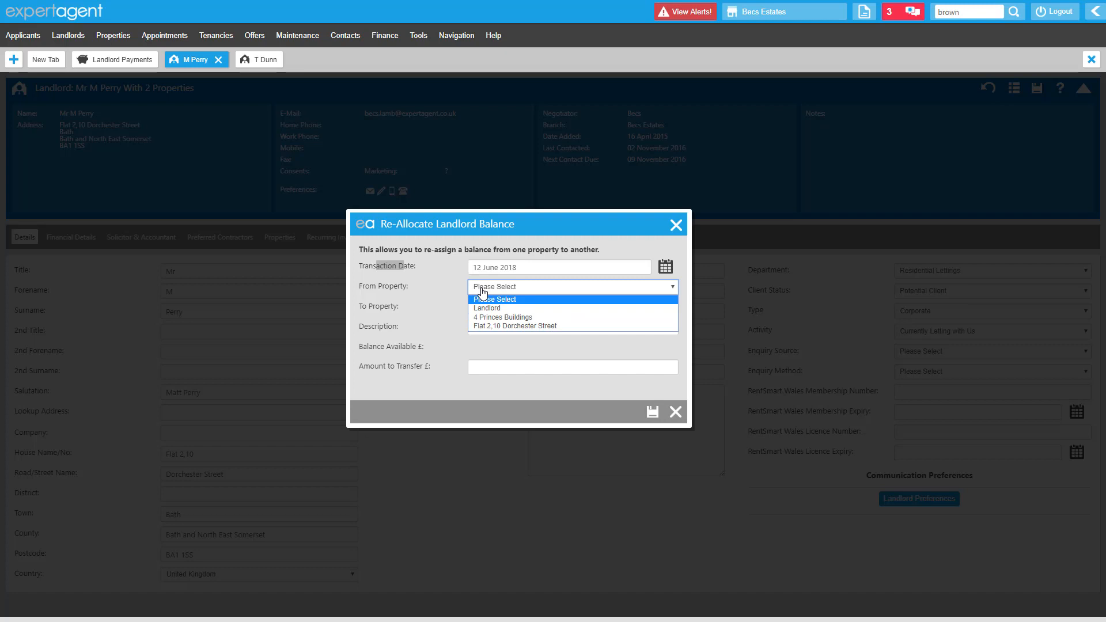
click(528, 326)
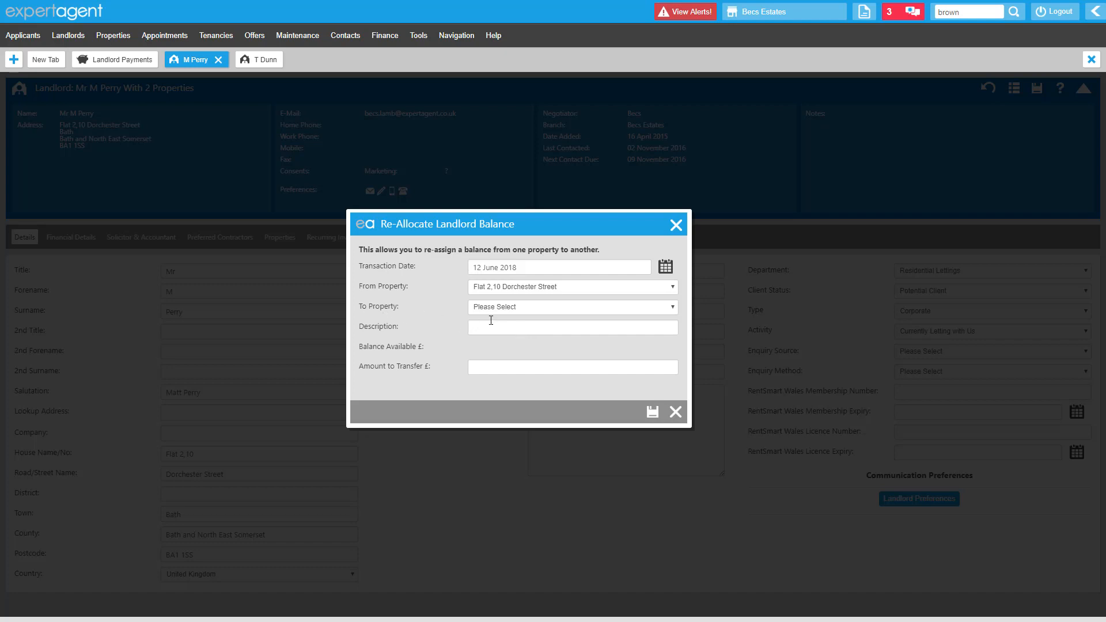
click(507, 311)
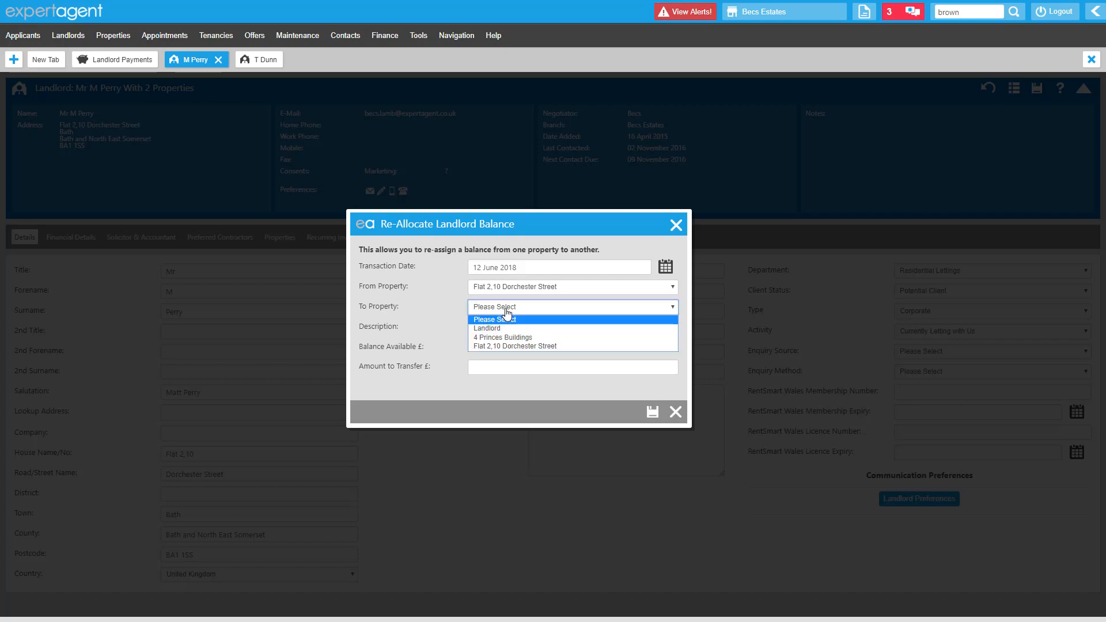
click(513, 337)
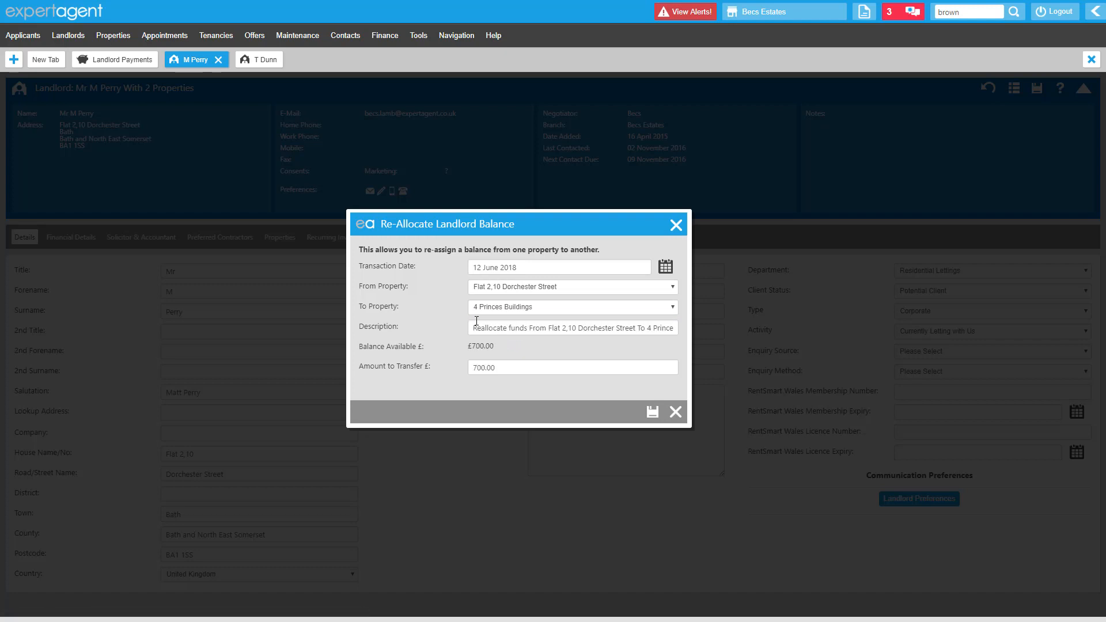
Step: Set the amount to transfer to £100, check the description of the re-allocation, and save it
drag(490, 345, 427, 347)
click(509, 365)
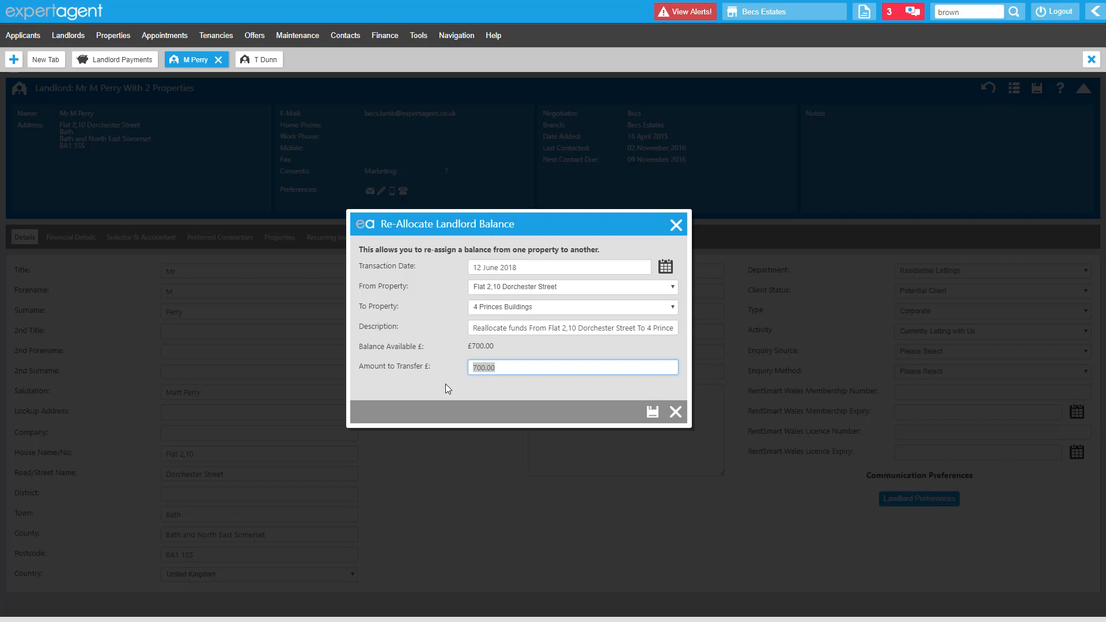
text(100)
drag(470, 328, 700, 335)
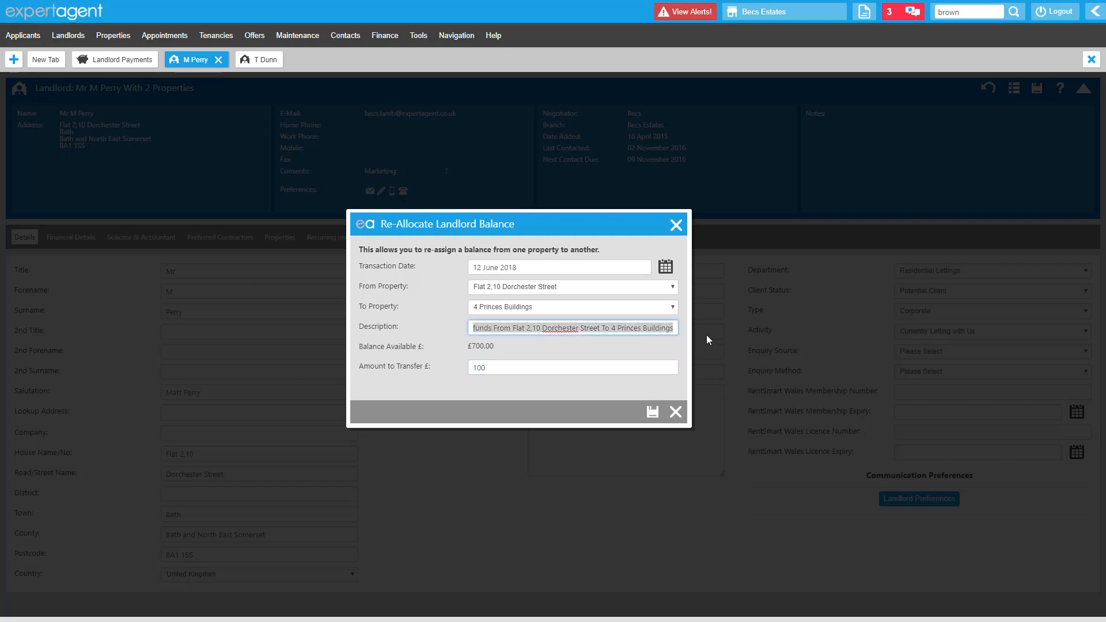
key(Home)
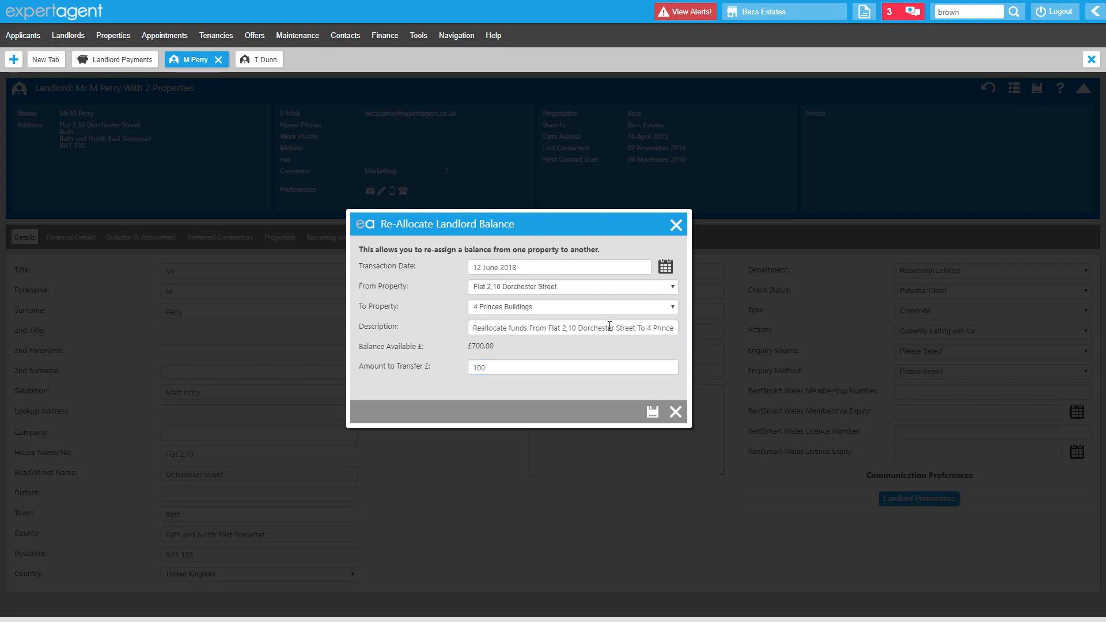
drag(626, 326, 416, 335)
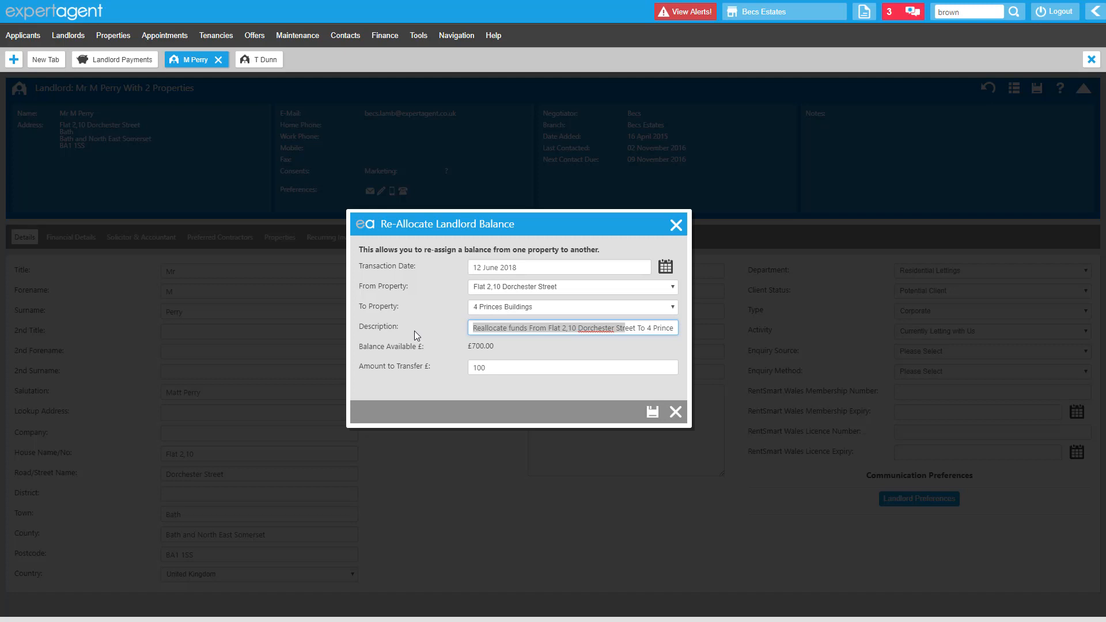
click(672, 327)
drag(671, 327, 410, 333)
click(538, 329)
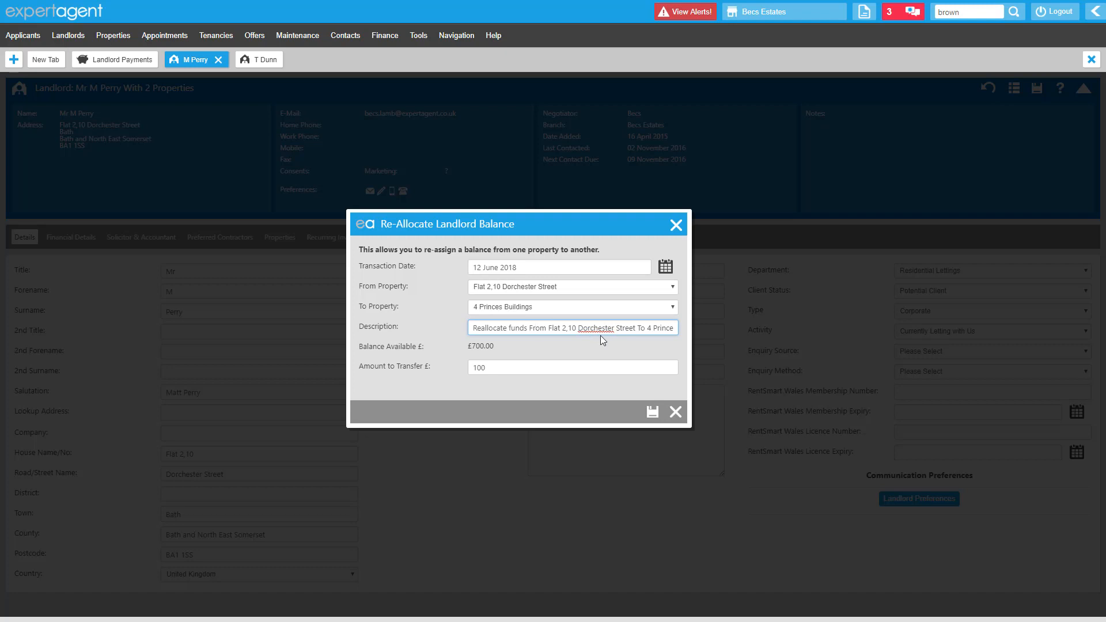
click(651, 413)
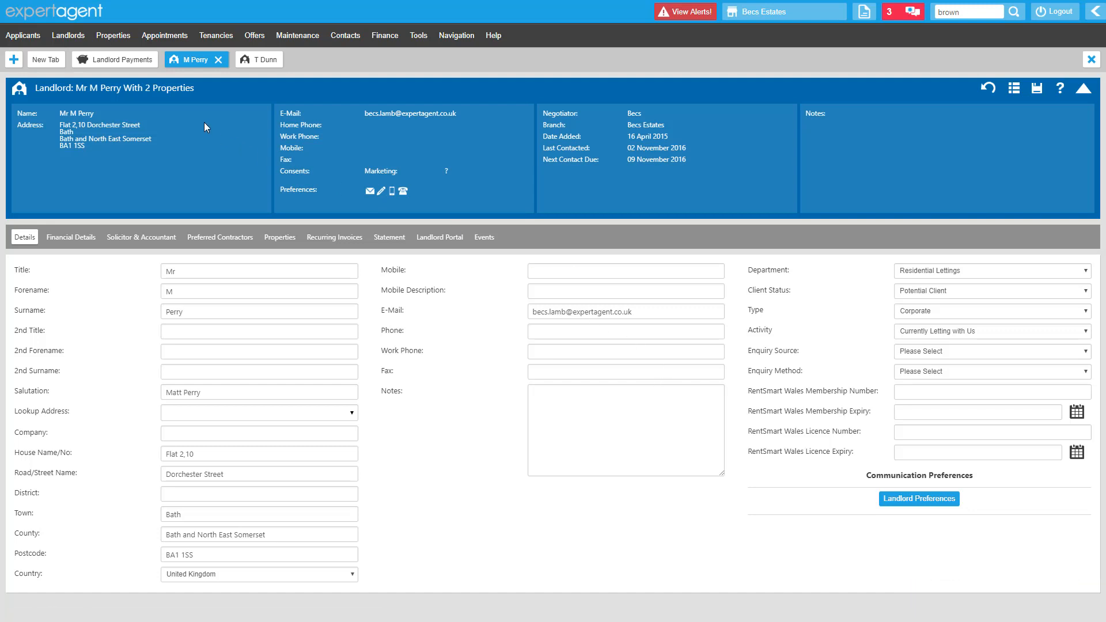
Step: Return to Landlord Payments, refresh the landlord list, and expand the £516.00 landlord with two properties
click(141, 64)
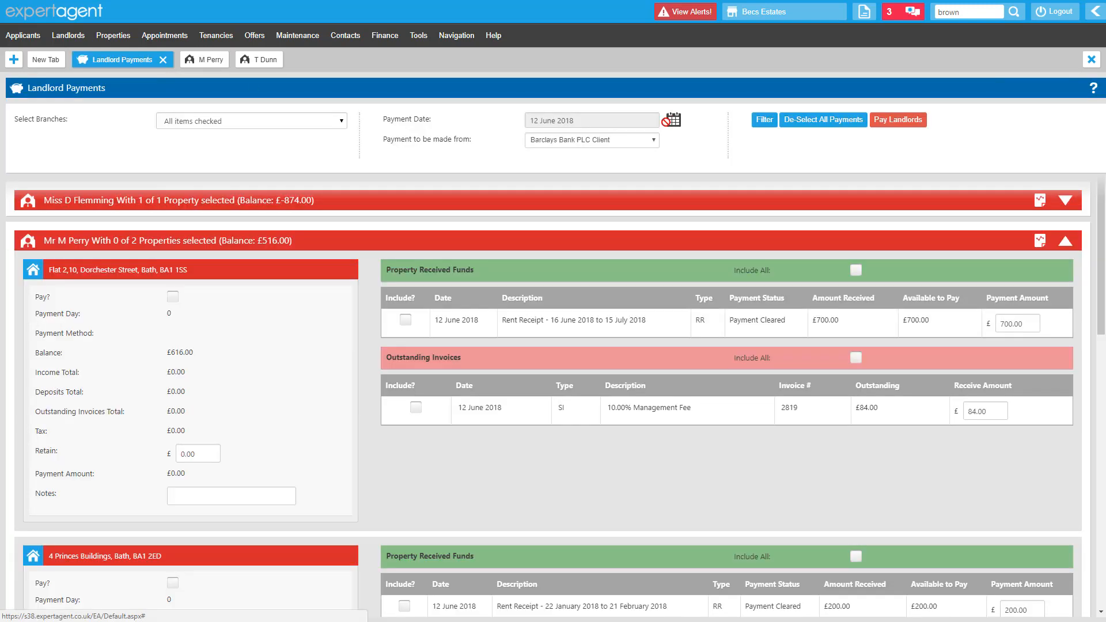
click(765, 121)
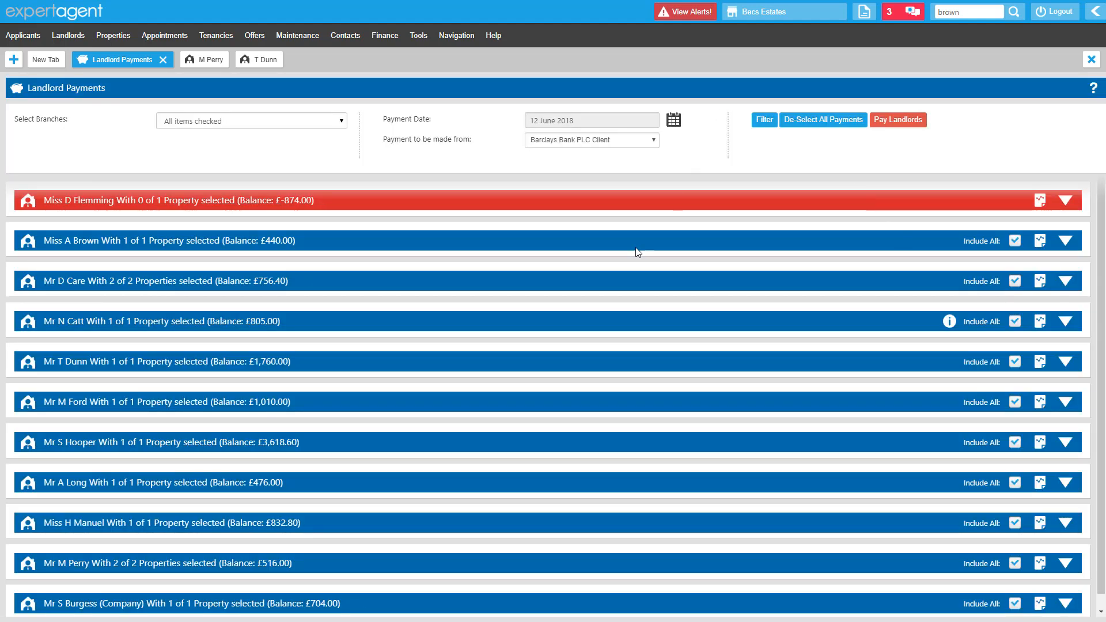
scroll(639, 247, down, 1)
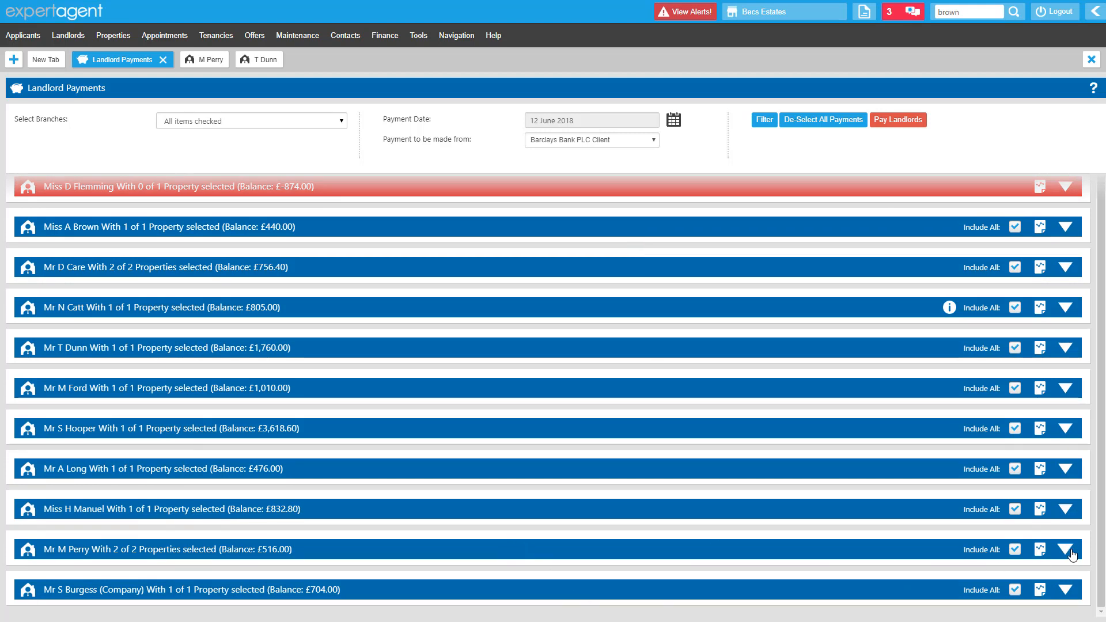
click(1066, 548)
scroll(1025, 489, down, 5)
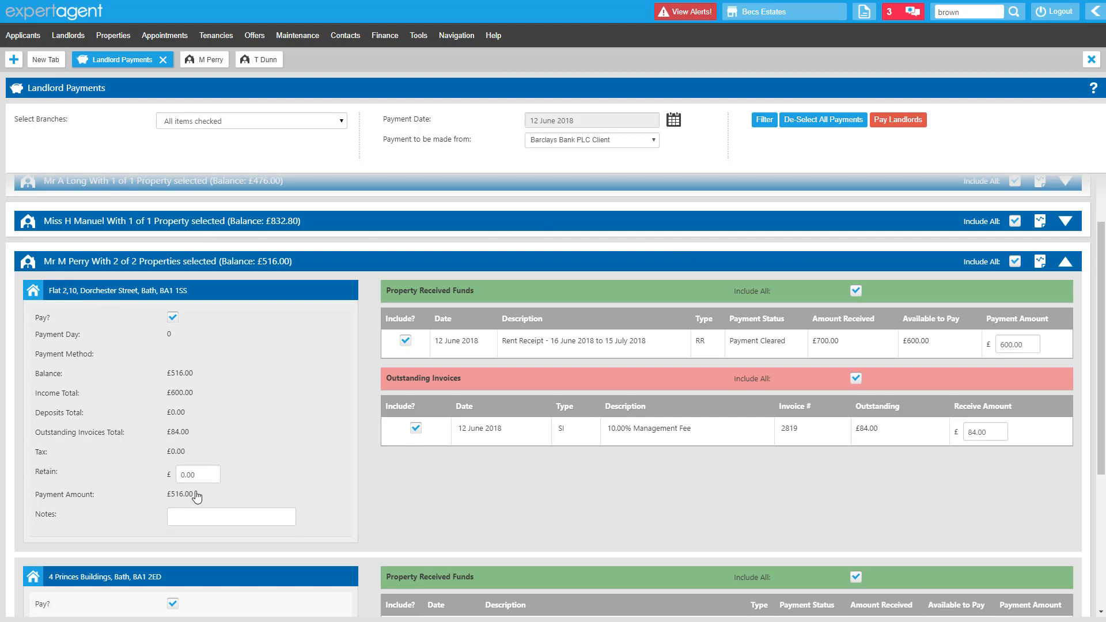
Step: Check the flat's payment amount and the second property's re-allocated funds, carpet clean invoice and payment amount, and collapse the landlord
drag(195, 494, 164, 498)
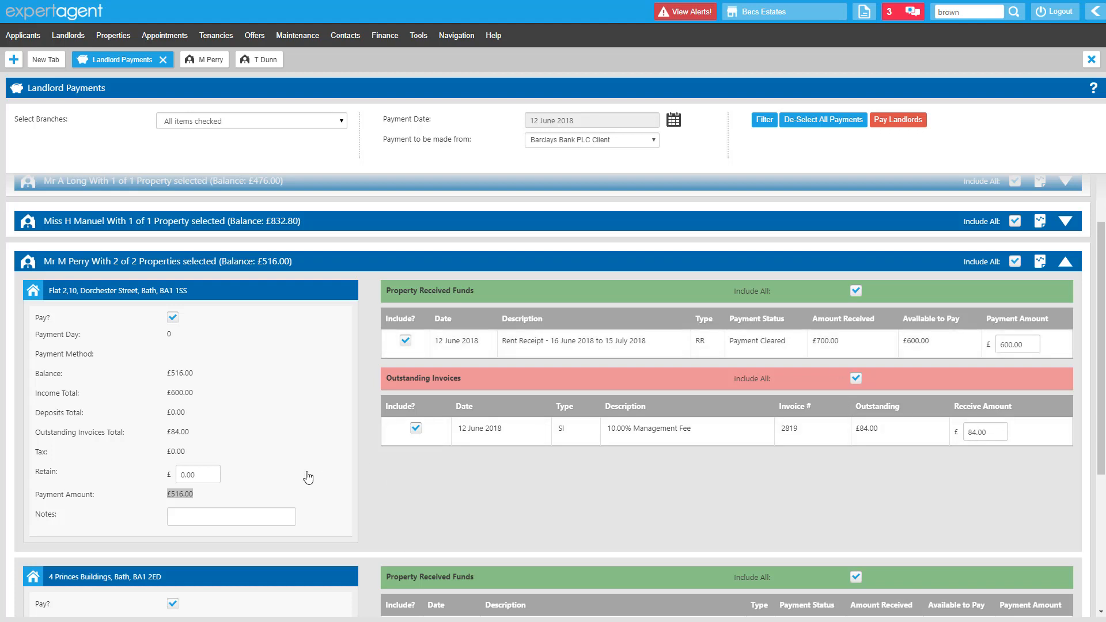
click(217, 504)
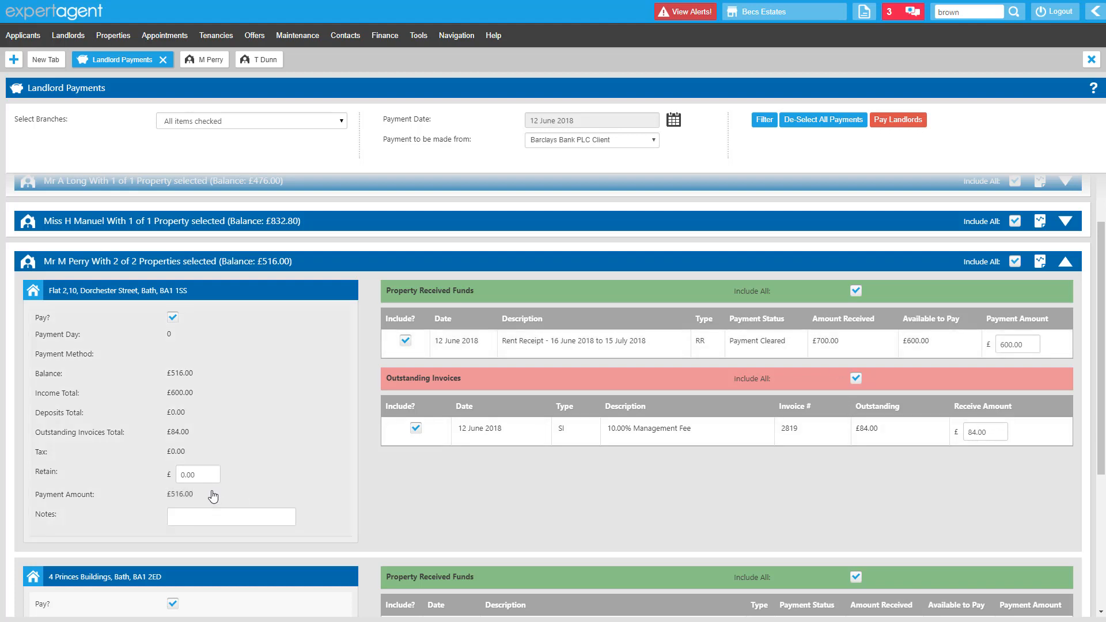
scroll(214, 495, down, 1)
scroll(213, 496, down, 5)
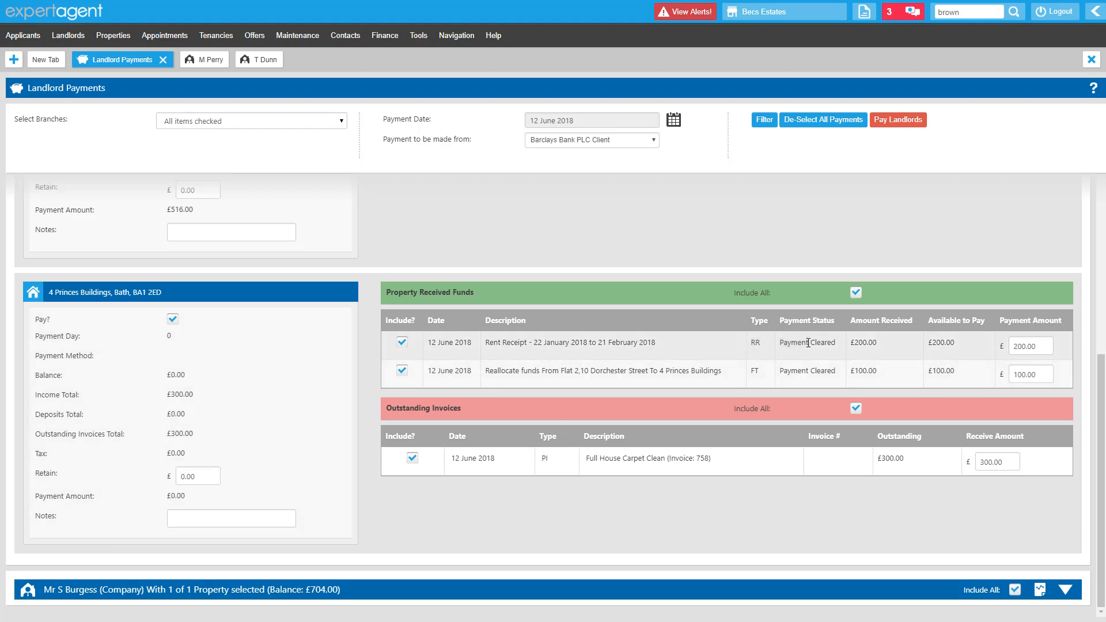
drag(535, 374, 691, 375)
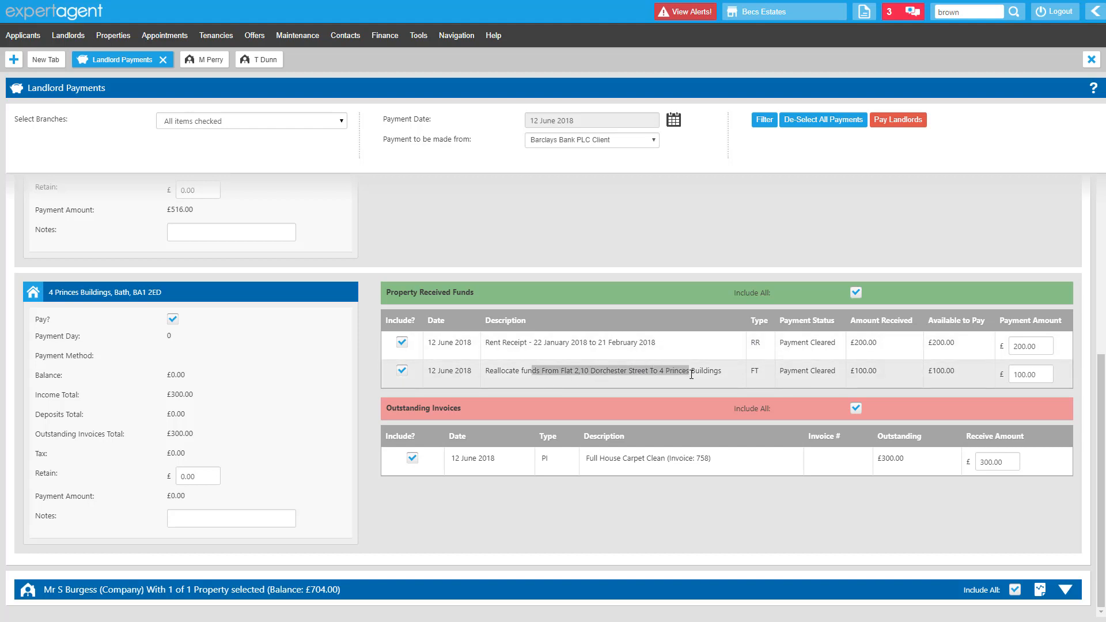
double_click(863, 370)
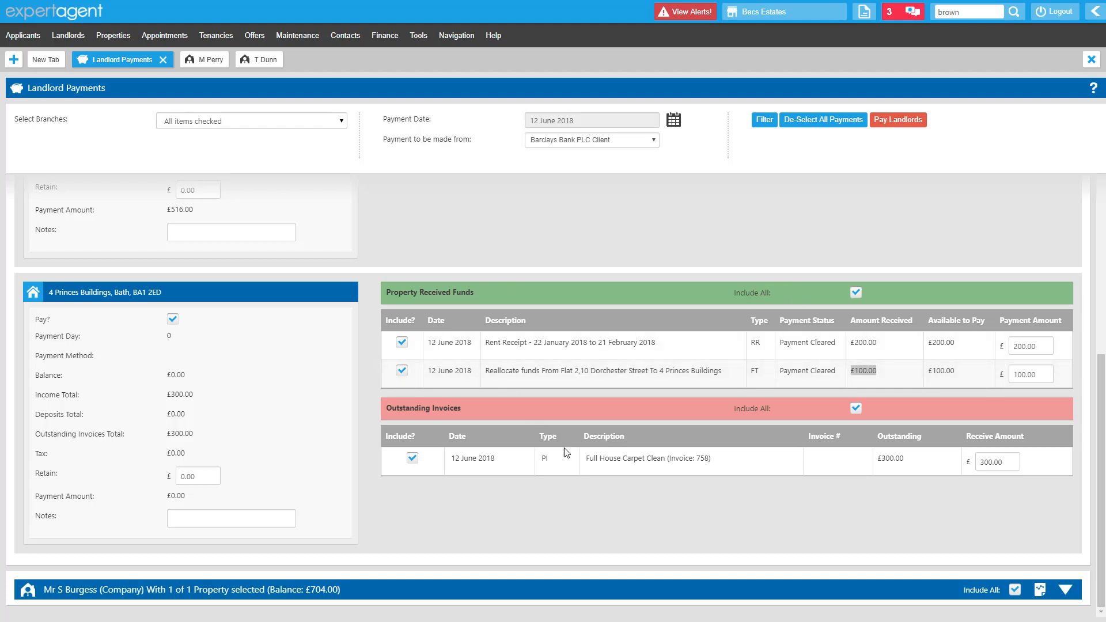
click(784, 468)
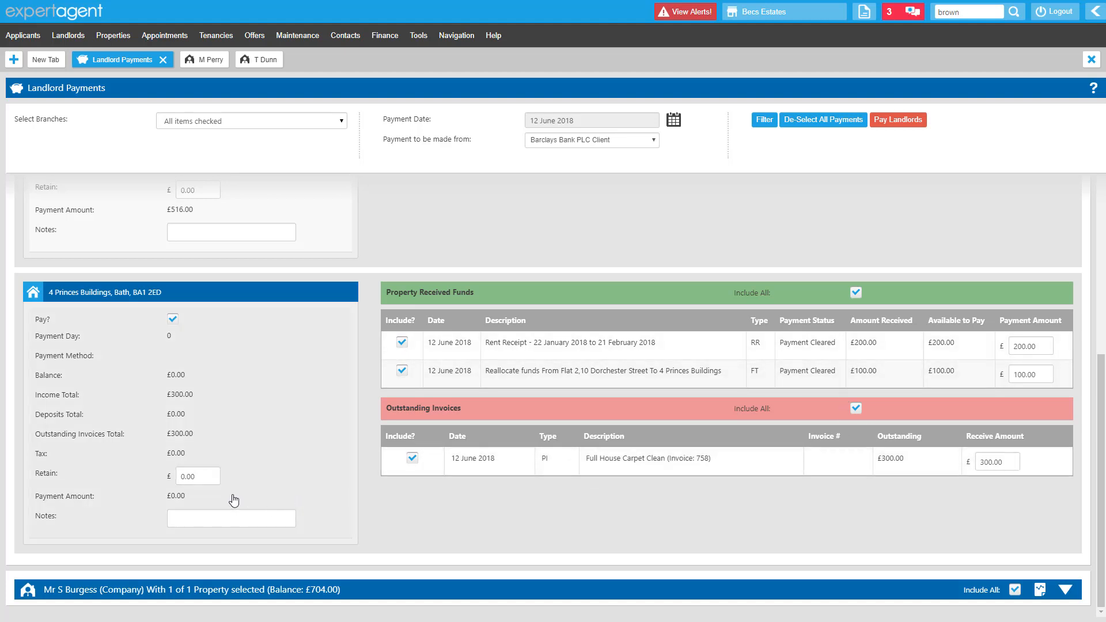
drag(212, 500, 162, 500)
scroll(161, 500, up, 6)
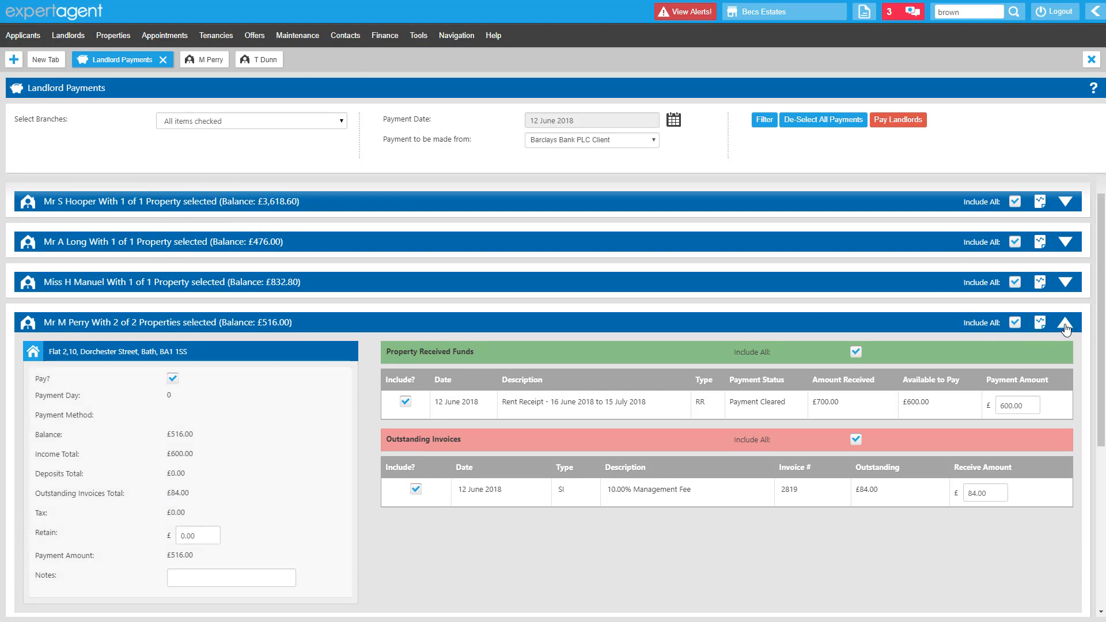
click(1065, 324)
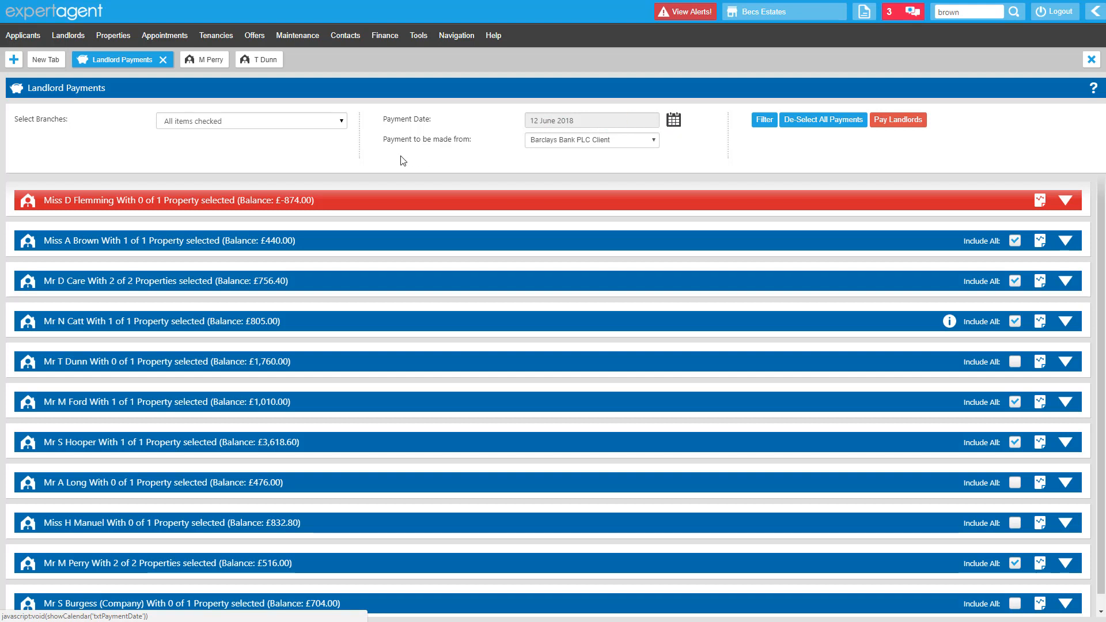
Step: Pay the selected landlords from the Barclays Bank PLC Client account, confirm the payment run, and close the processing message
drag(395, 143, 459, 146)
click(472, 150)
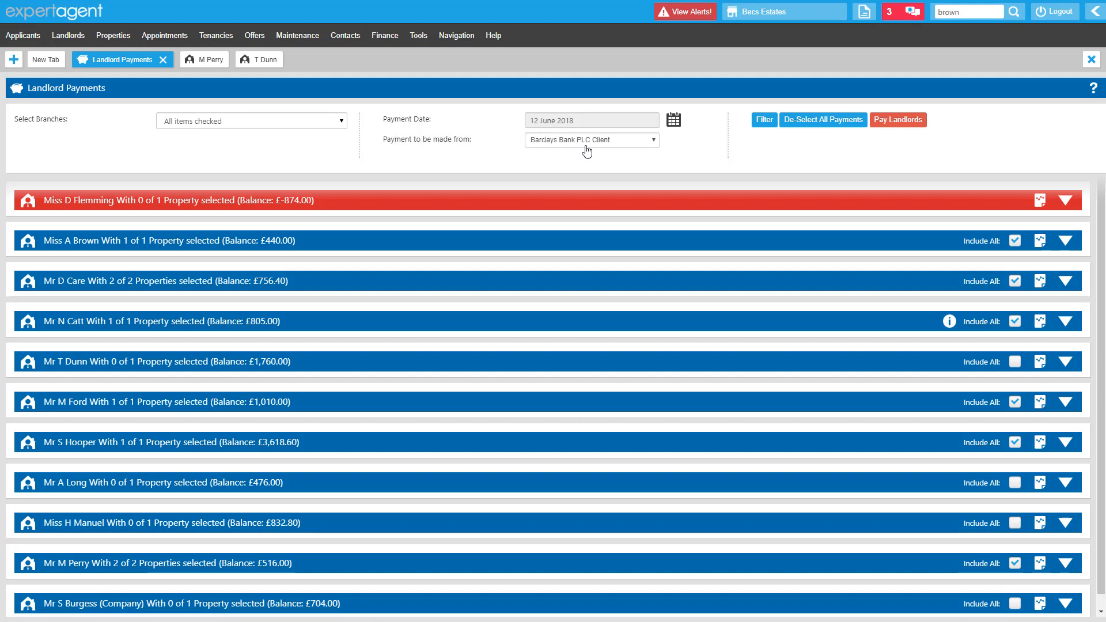
click(894, 121)
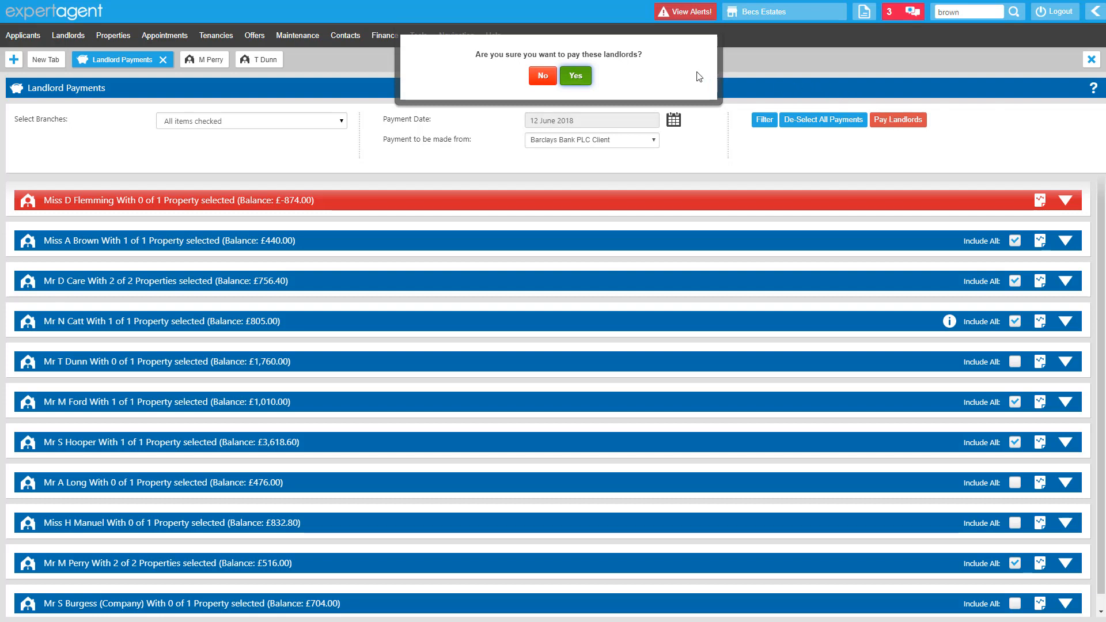
click(575, 79)
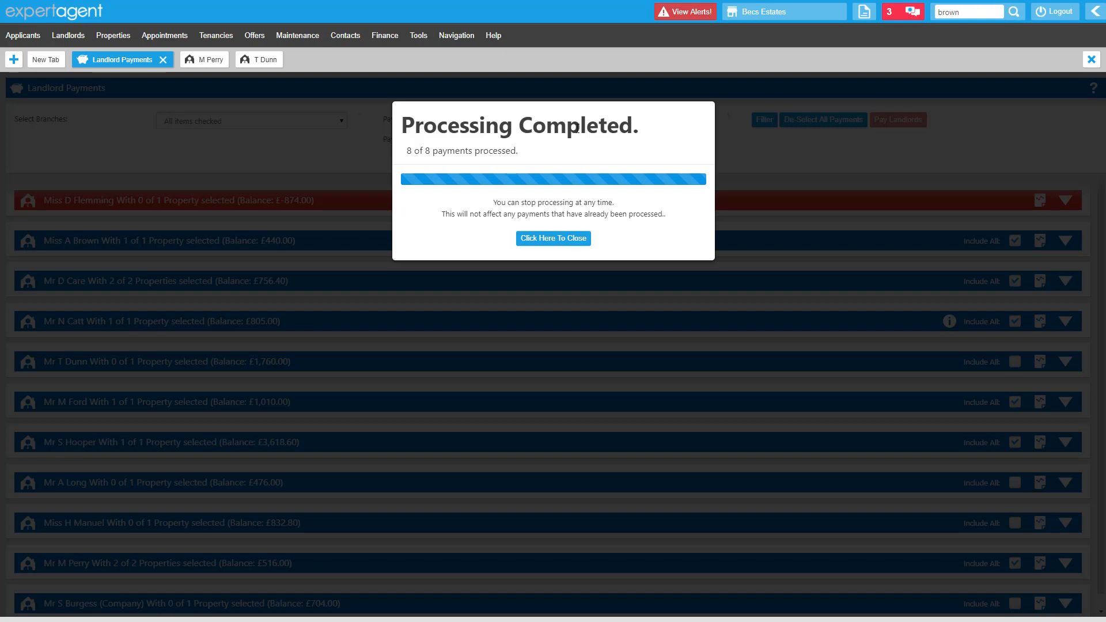
click(543, 244)
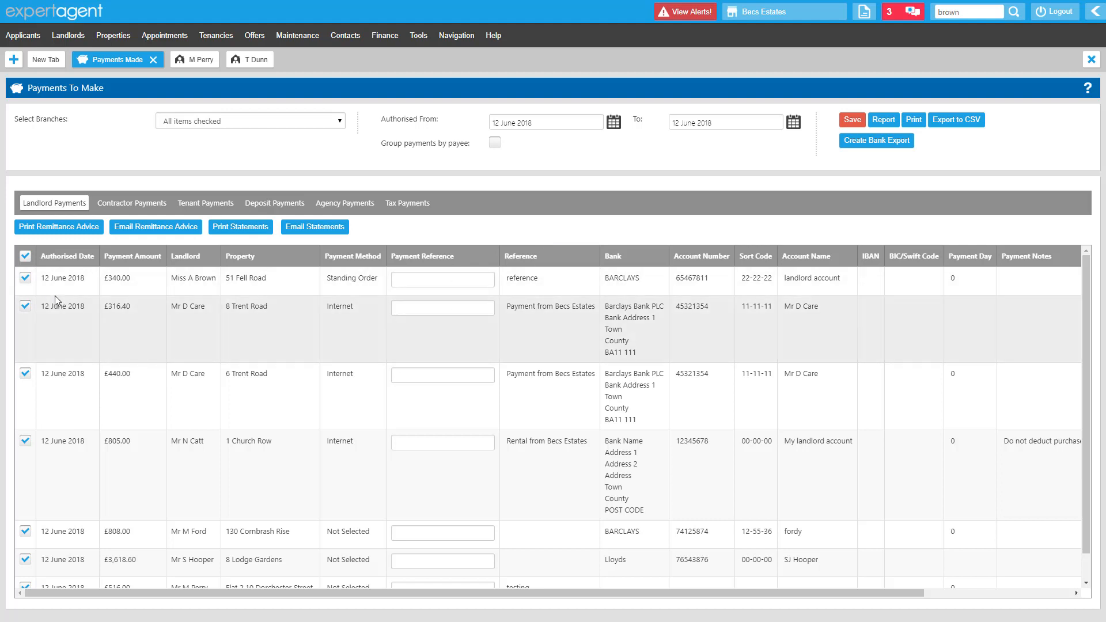
Step: Check the £340.00 payment's property and bank details, and create a Barclays bank export for landlords only, excluding contractors
drag(45, 281, 265, 280)
click(75, 284)
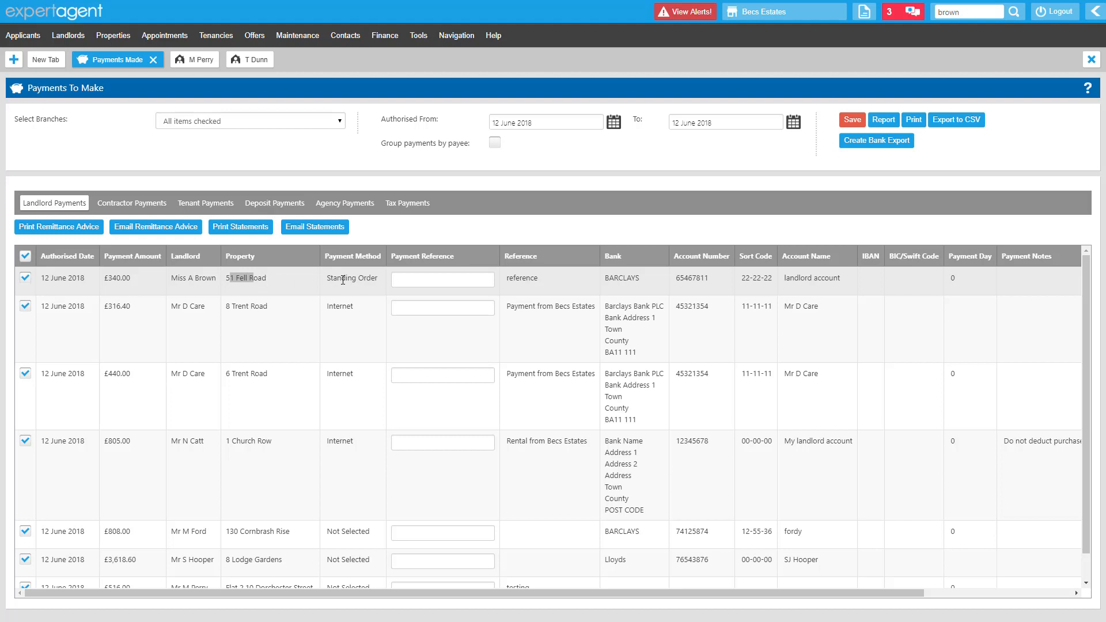
click(610, 286)
drag(610, 287, 855, 280)
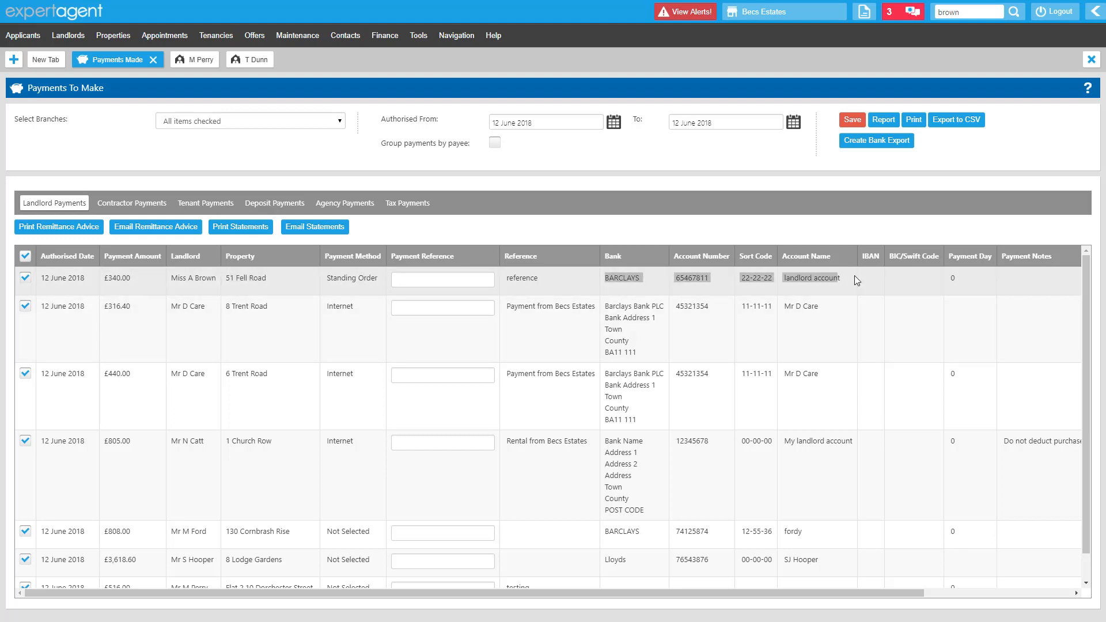
click(885, 276)
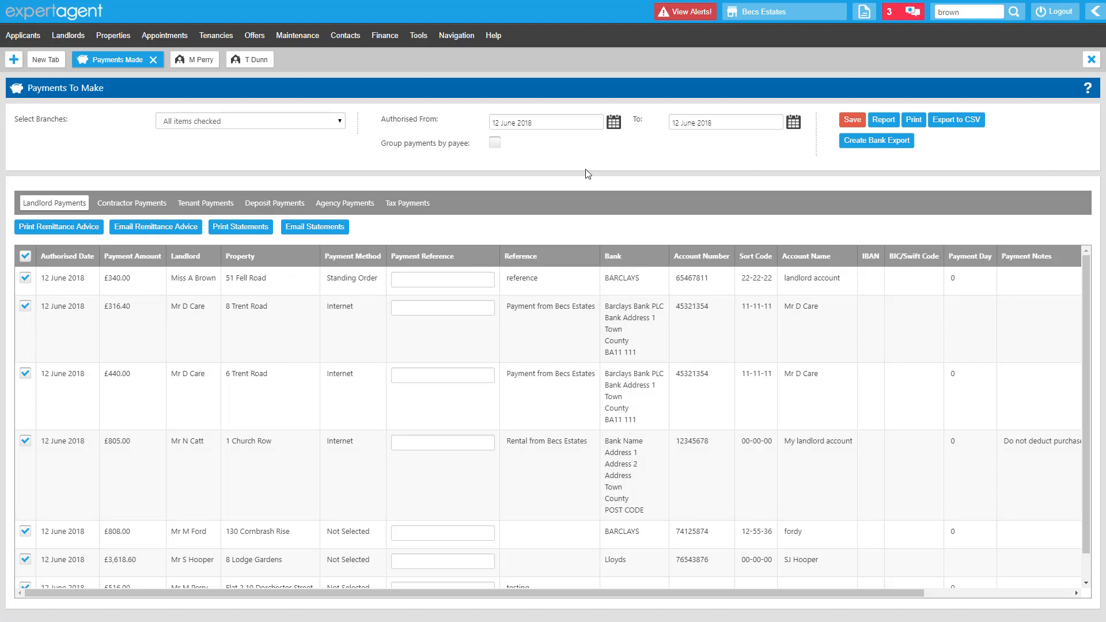
click(858, 148)
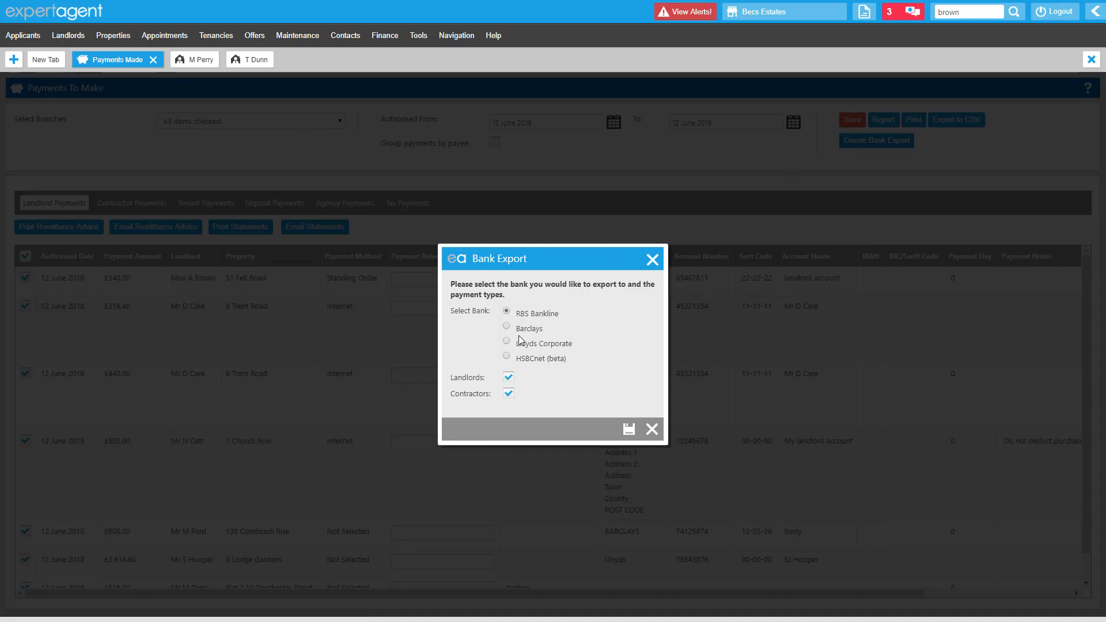
drag(458, 380, 478, 380)
click(469, 395)
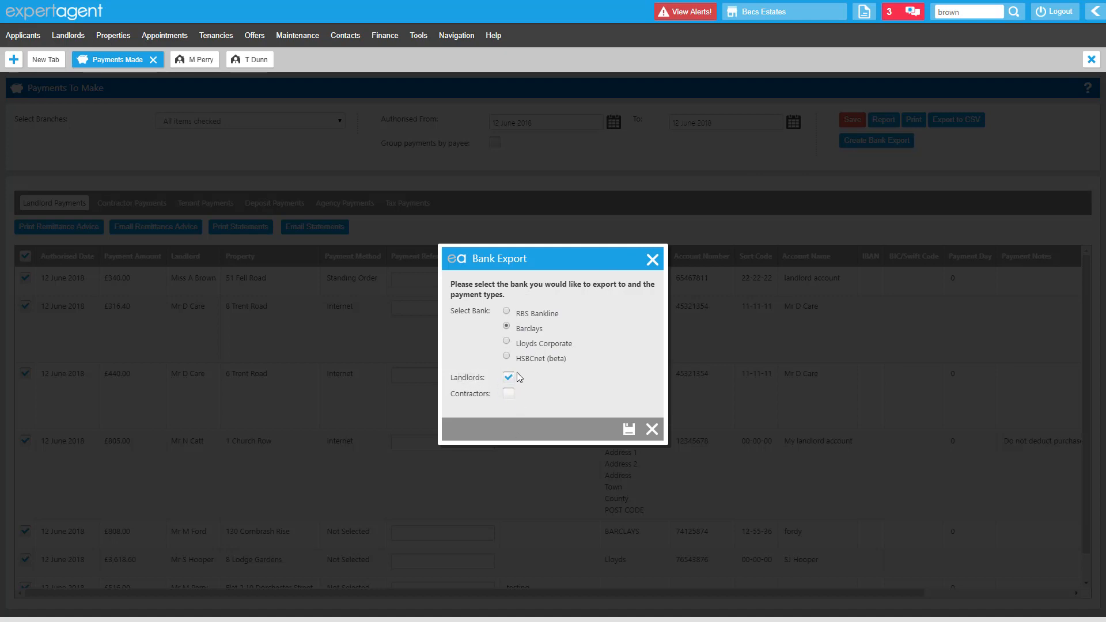
click(629, 429)
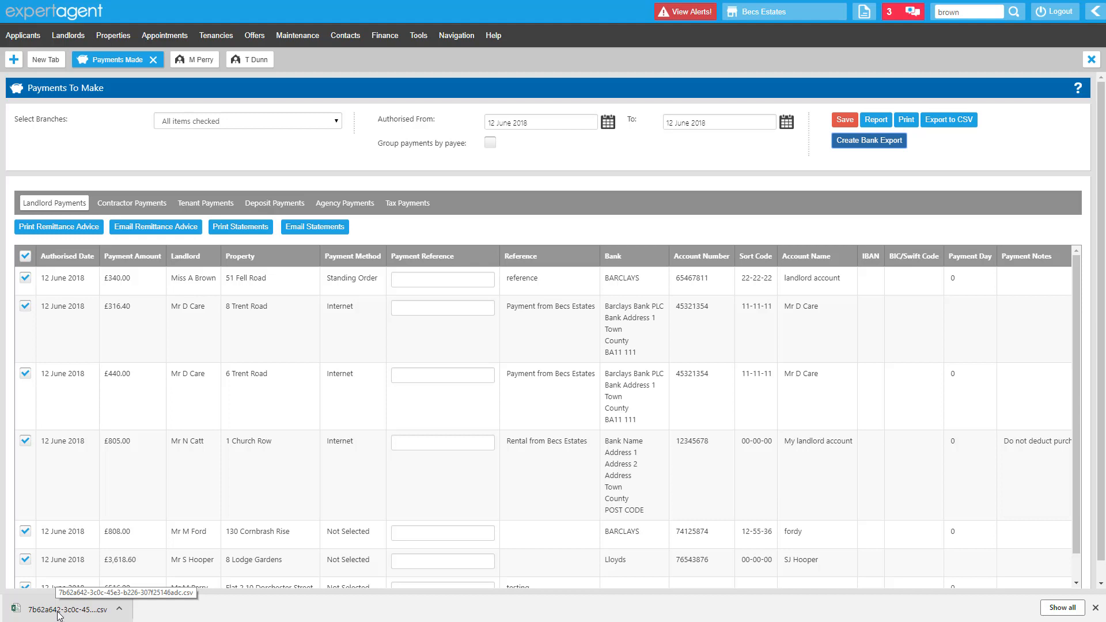
click(1095, 608)
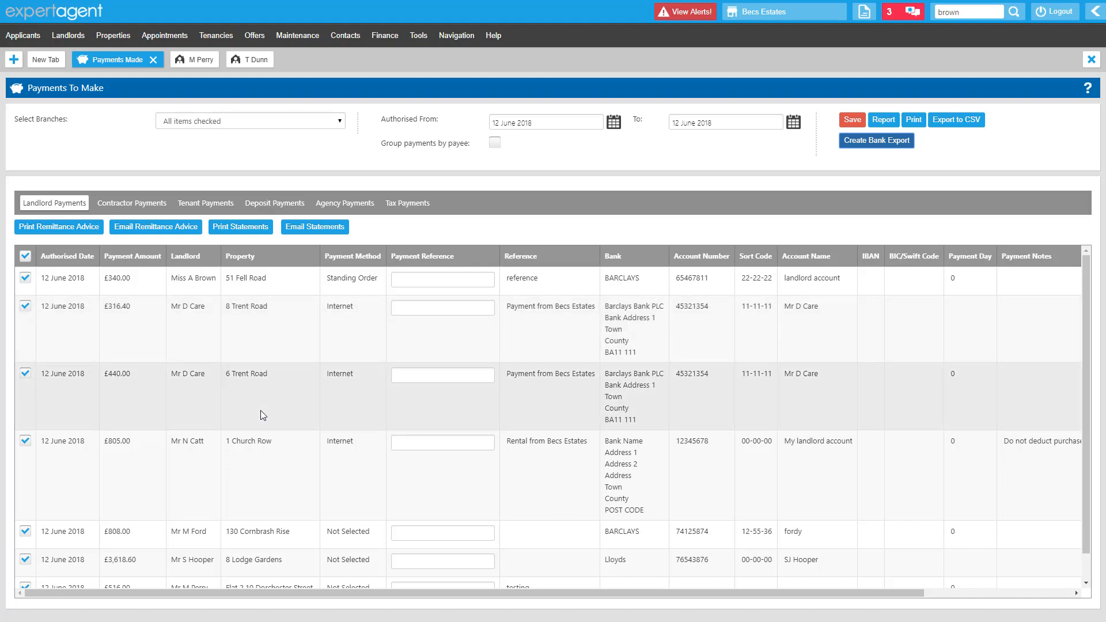
Step: Compare the property and bank details of the £316.40 and £440.00 payments, and turn on grouping of payments by payee
drag(178, 307, 267, 313)
drag(221, 375, 302, 379)
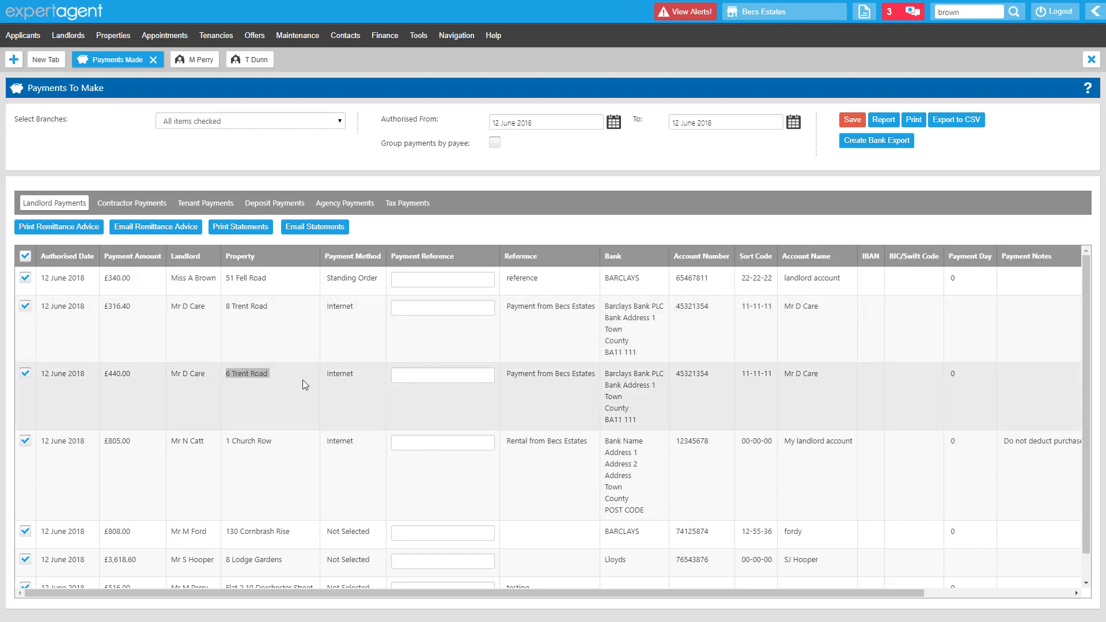
click(275, 388)
drag(615, 311, 809, 328)
drag(615, 375, 758, 389)
click(765, 391)
drag(383, 146, 493, 151)
click(494, 143)
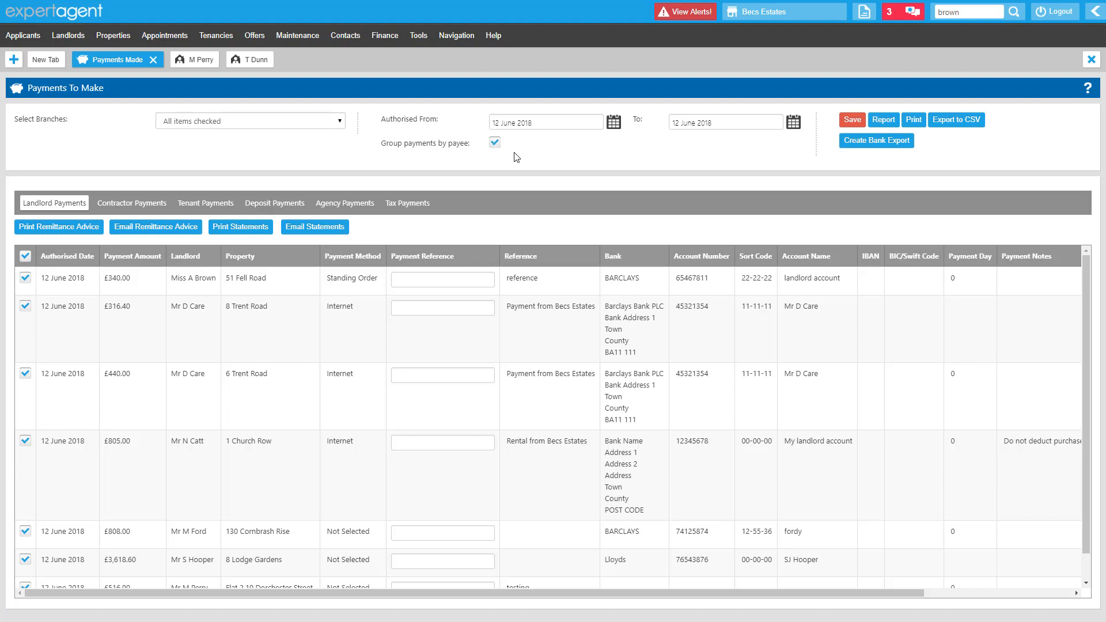
Step: Run the report with payments grouped by payee, and check the property breakdown of the £756.40 payment before collapsing it
click(882, 123)
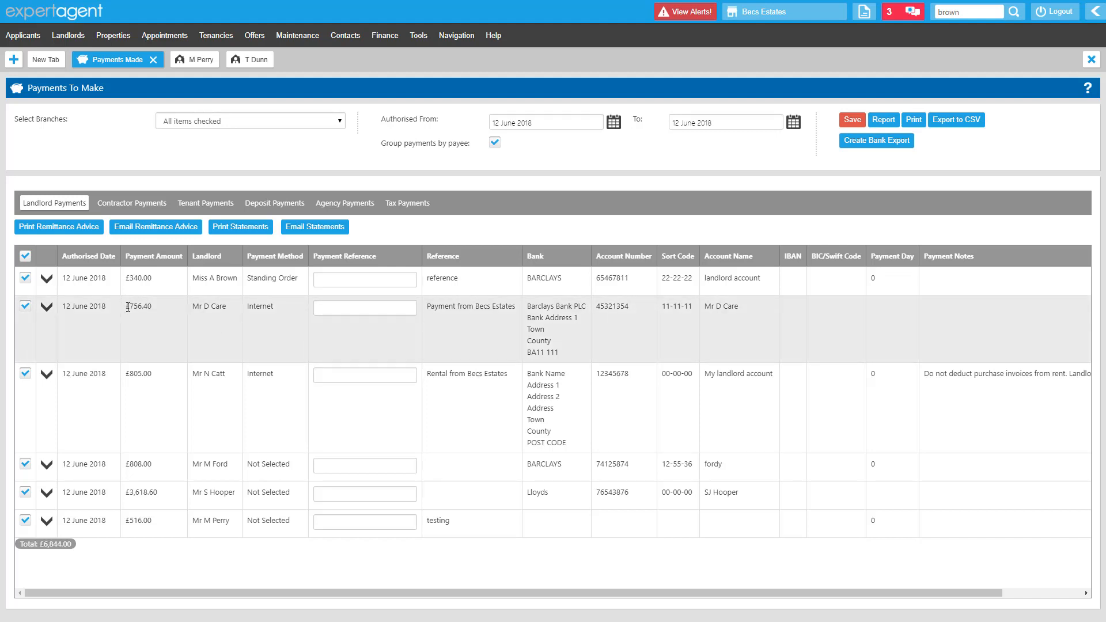
drag(125, 306, 160, 317)
click(47, 308)
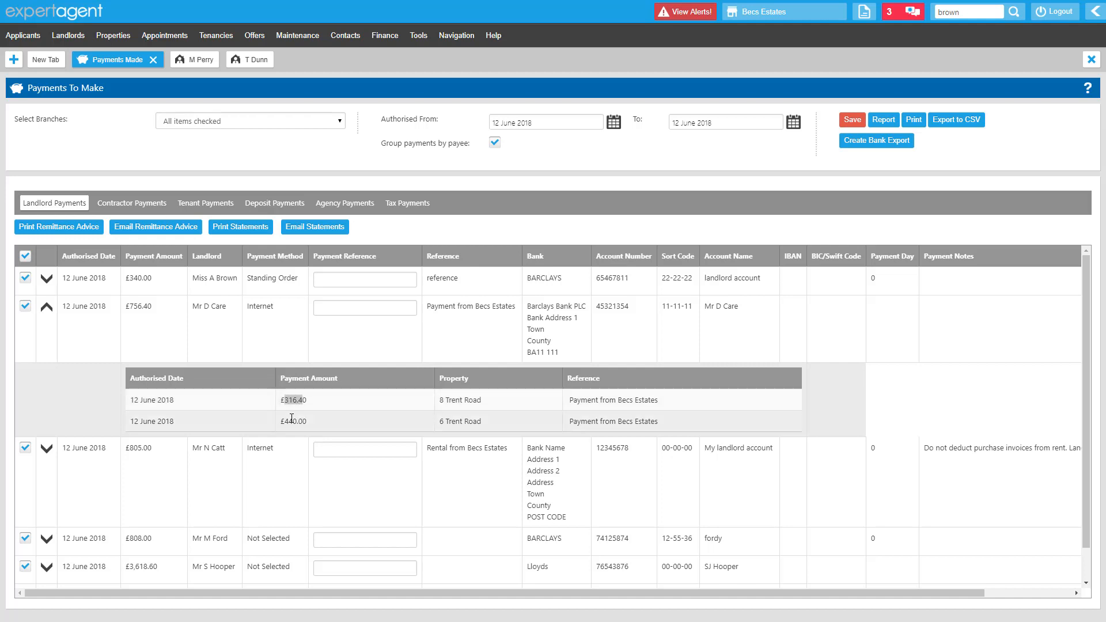
click(48, 309)
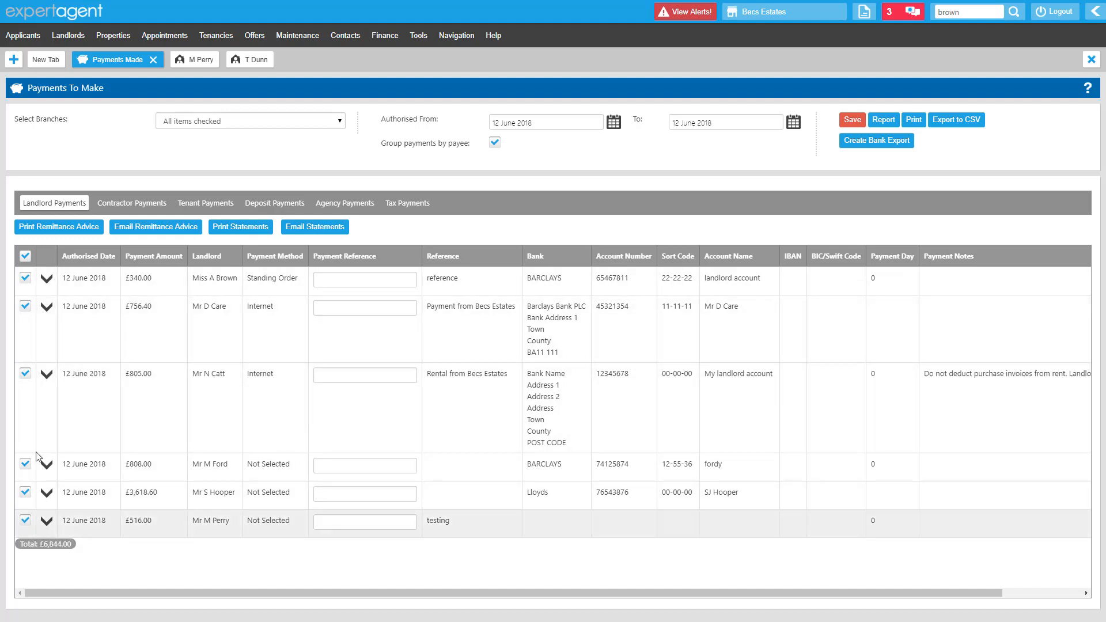
click(25, 278)
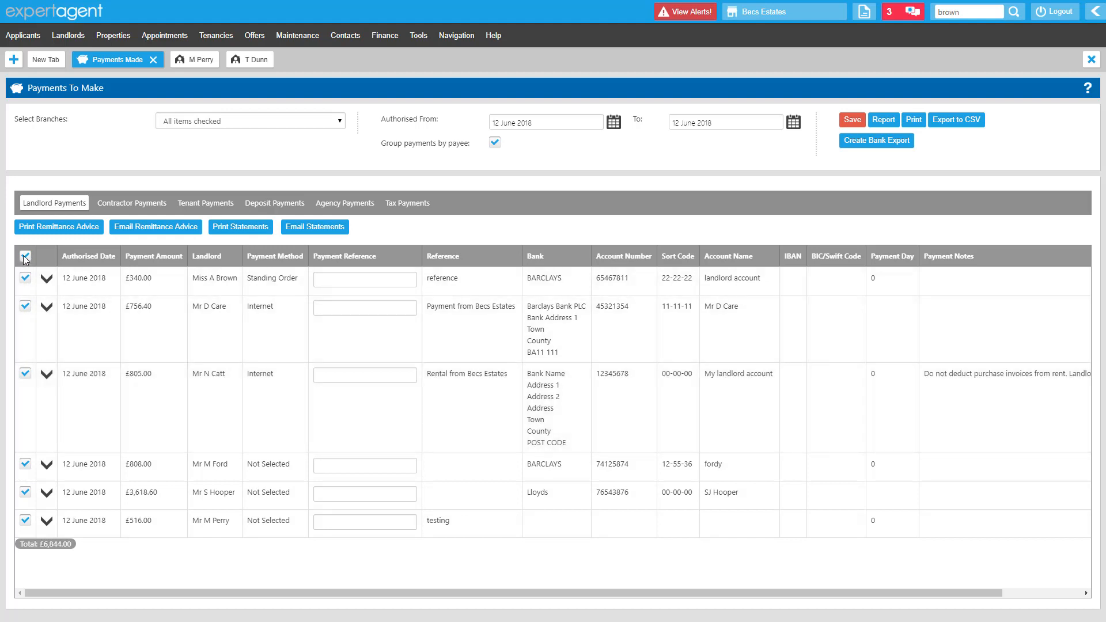
click(24, 256)
click(24, 256)
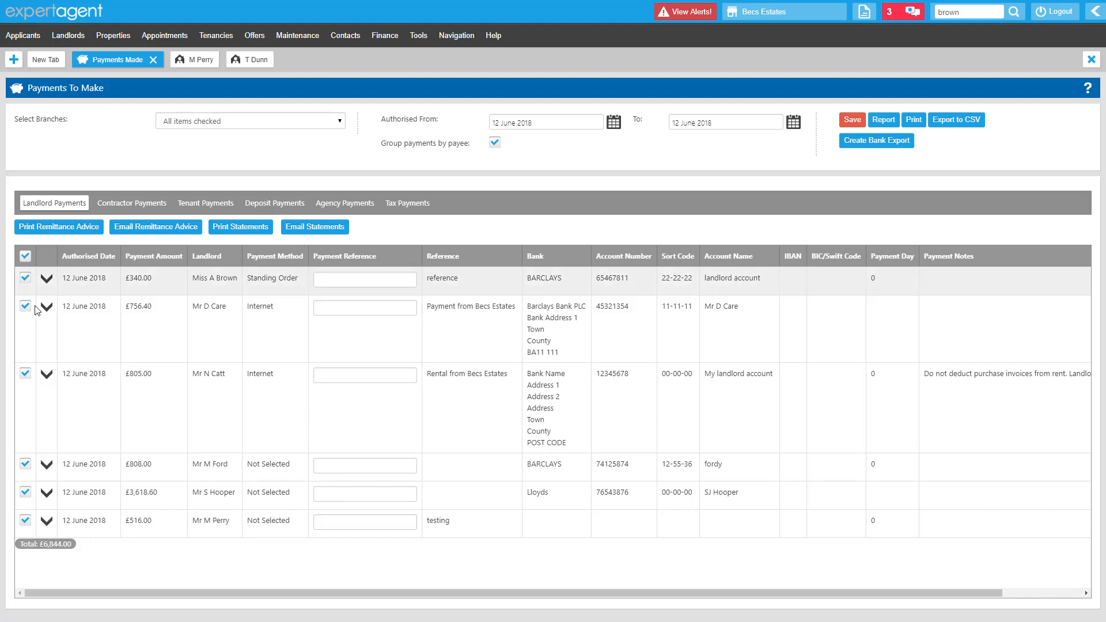
click(30, 494)
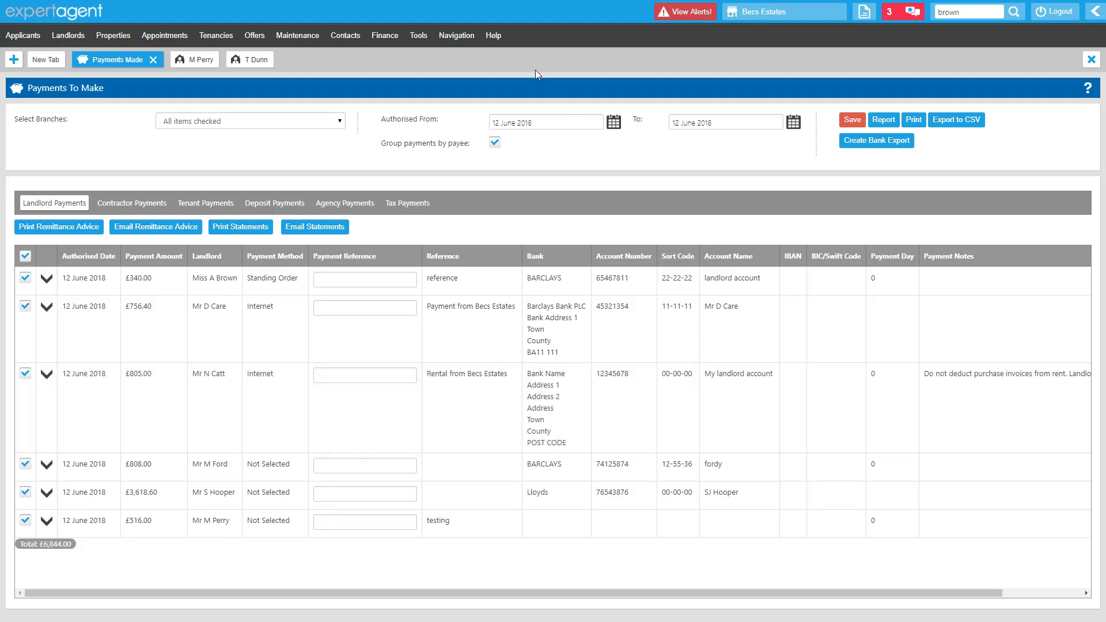
Step: Open the Statements Vs Remittance article in the Lettings Finance FAQs of the Expert Agent Learning Centre
click(499, 38)
click(507, 88)
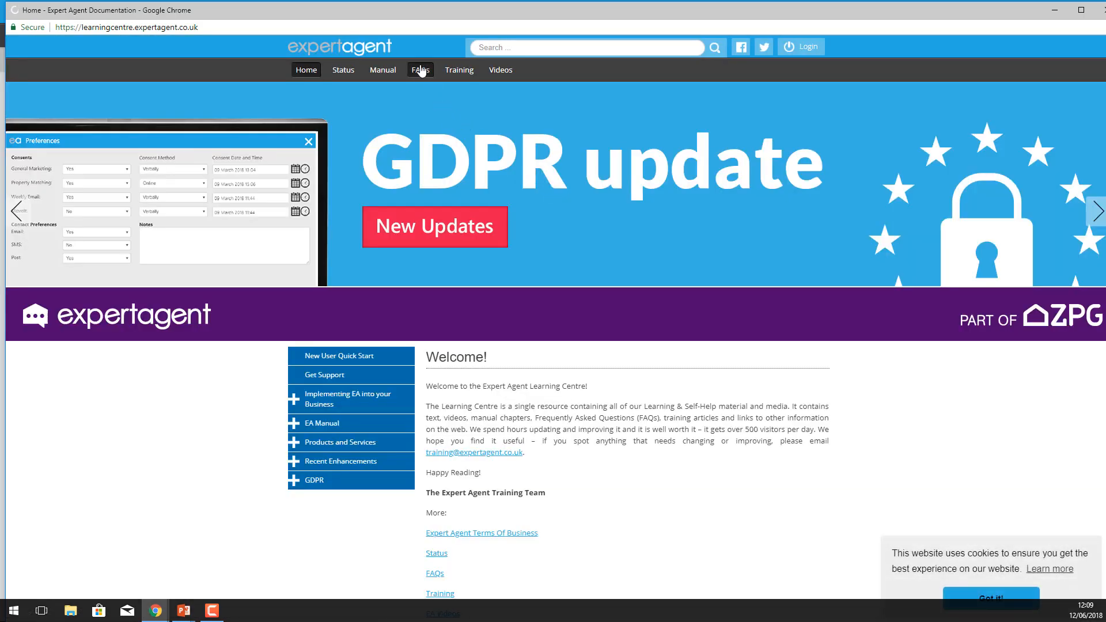
click(421, 70)
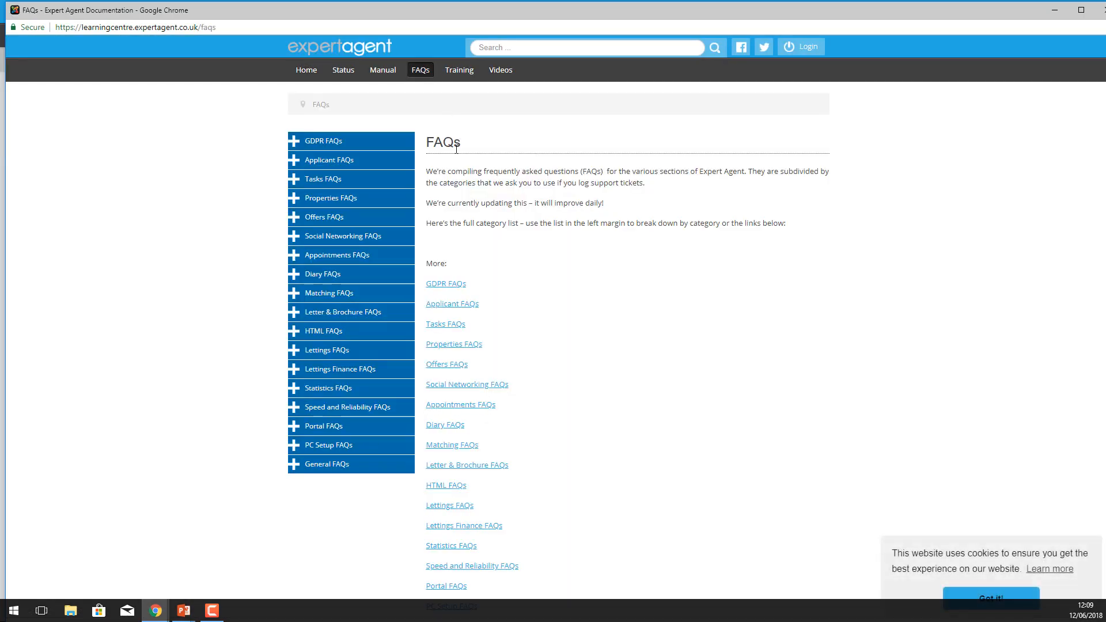
click(479, 526)
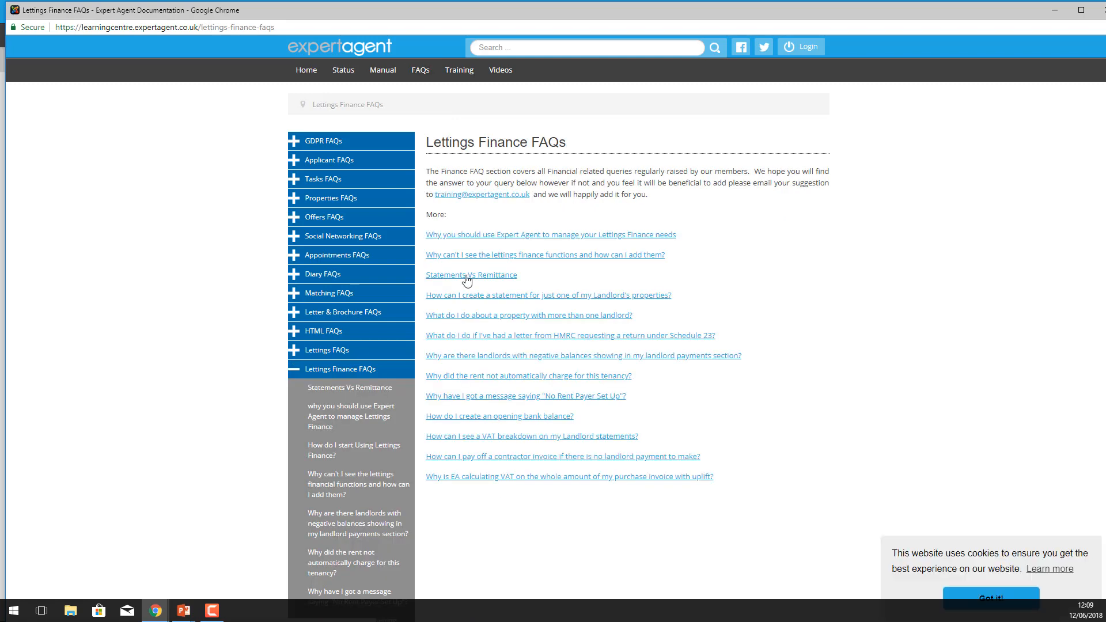
click(467, 277)
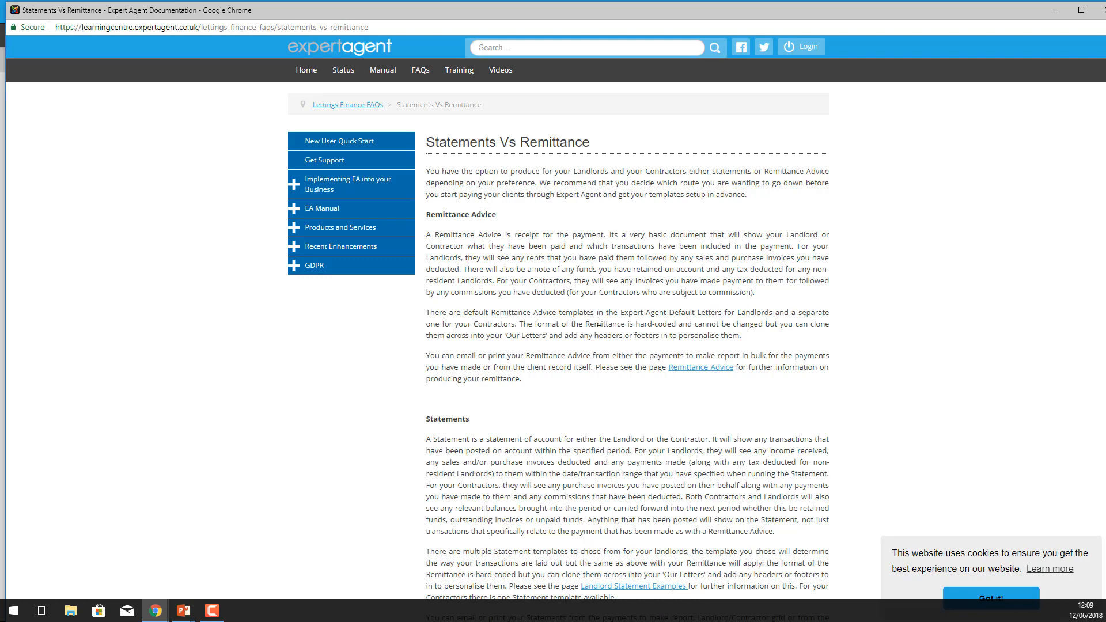
Step: Read the article's Remittance Advice and Statements sections, and close the Learning Centre window
scroll(598, 319, down, 3)
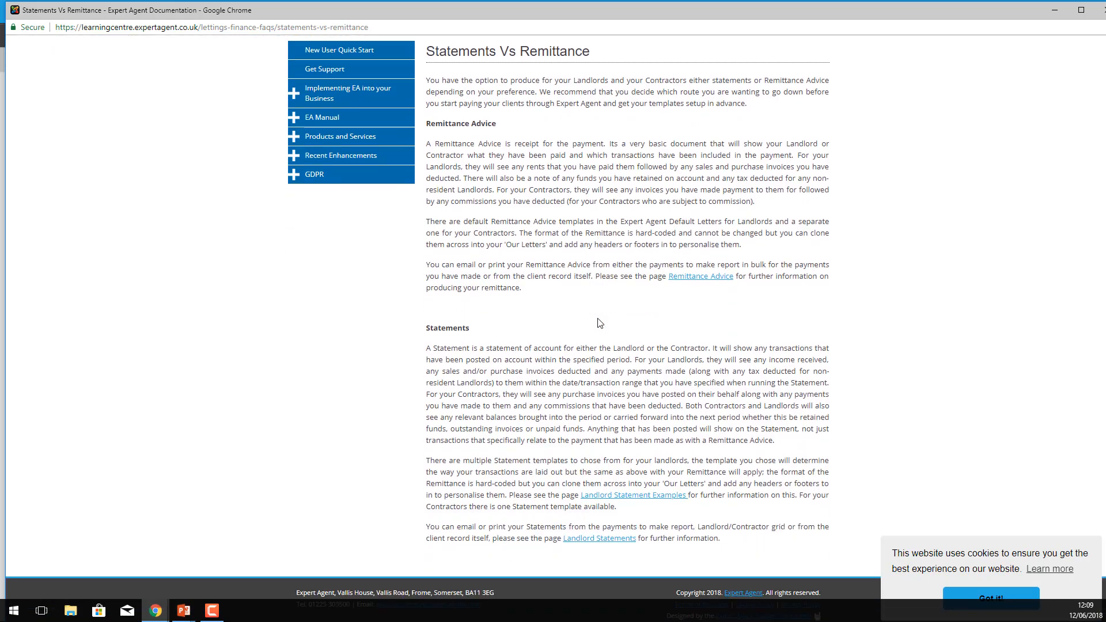
scroll(598, 322, up, 3)
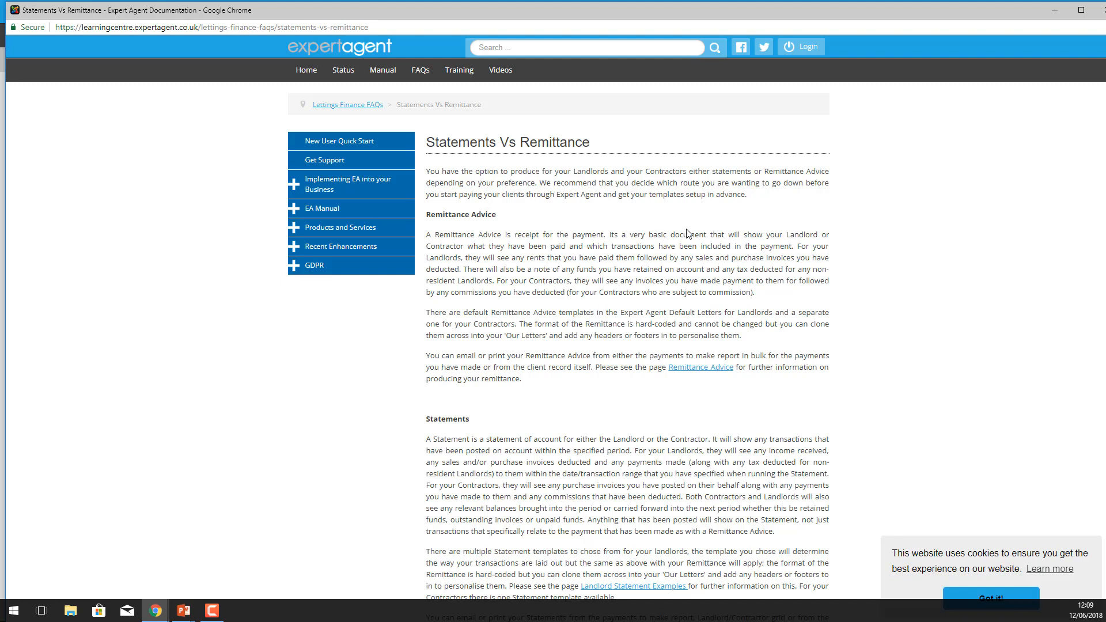
scroll(706, 222, down, 1)
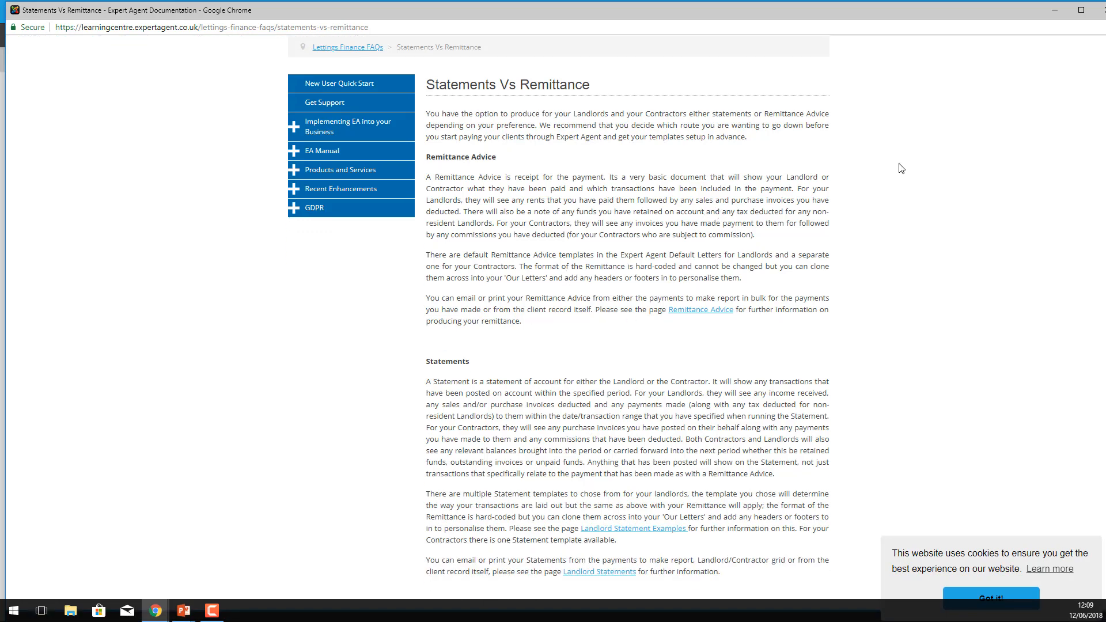
click(1100, 12)
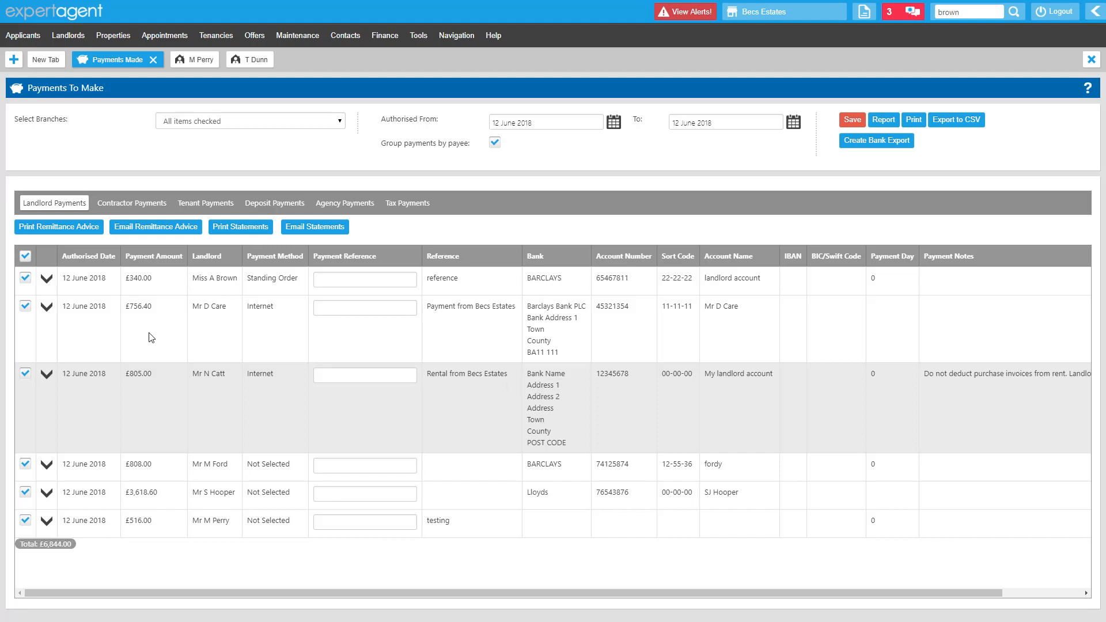
Step: Select only the £805.00 landlord payment and start printing its remittance advice grouped by property
click(25, 257)
click(64, 229)
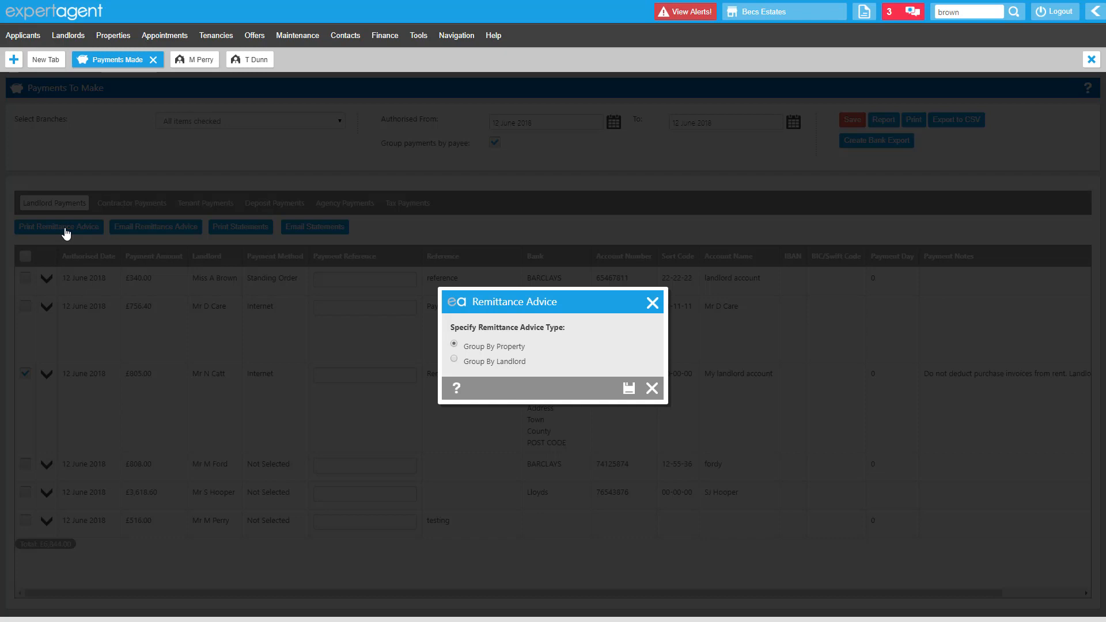
click(499, 362)
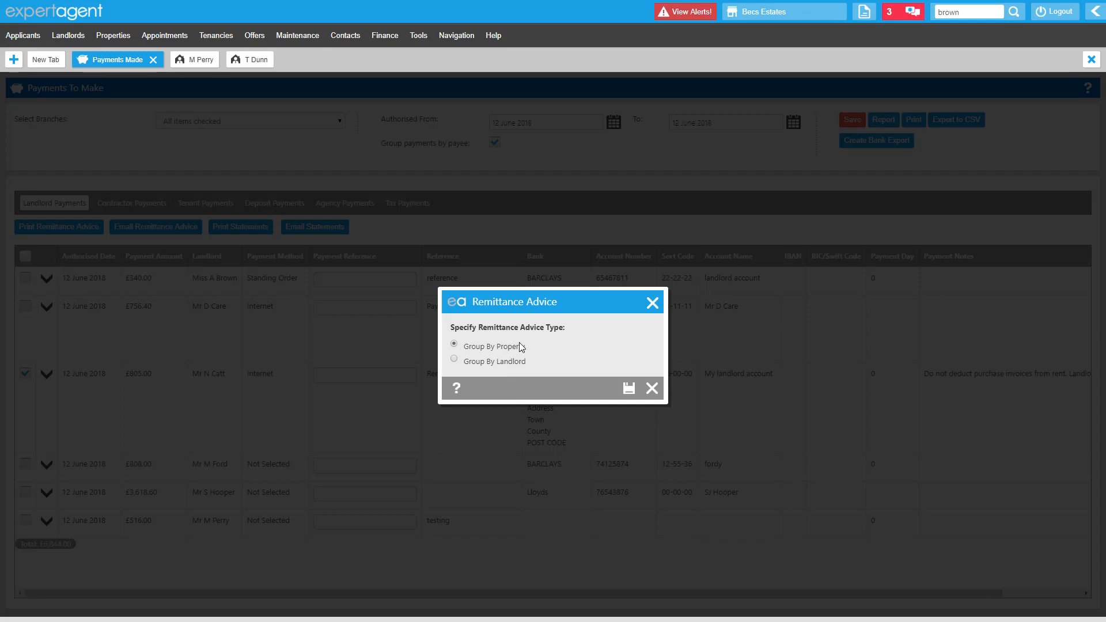
click(629, 388)
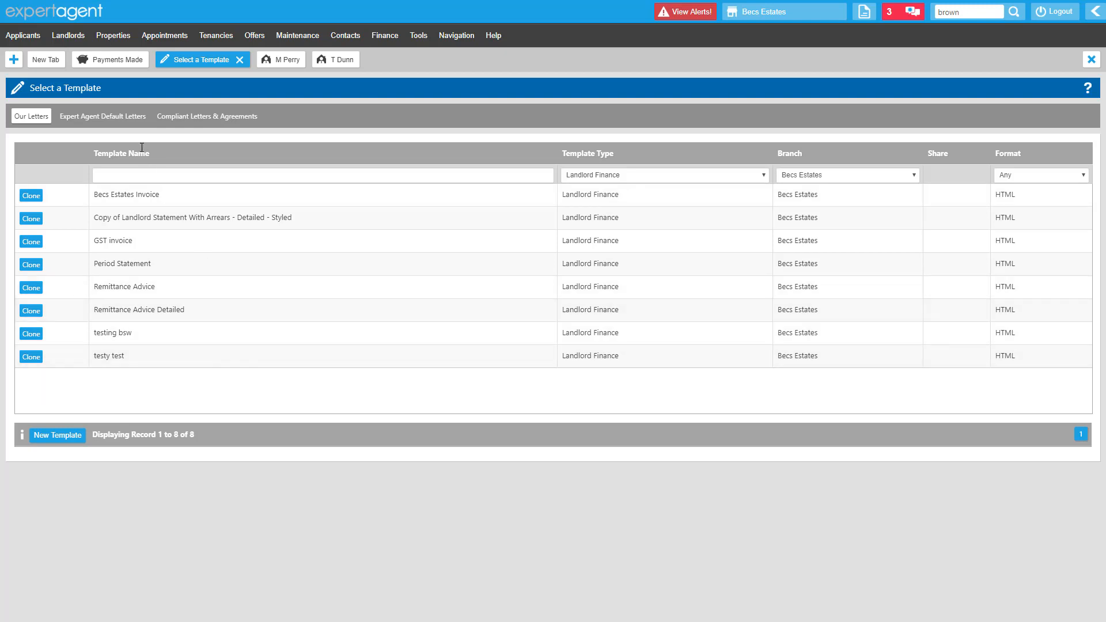
Step: Look through the Expert Agent Default Letters, and create the letter from the Remittance Advice Detailed template in Our Letters
click(102, 116)
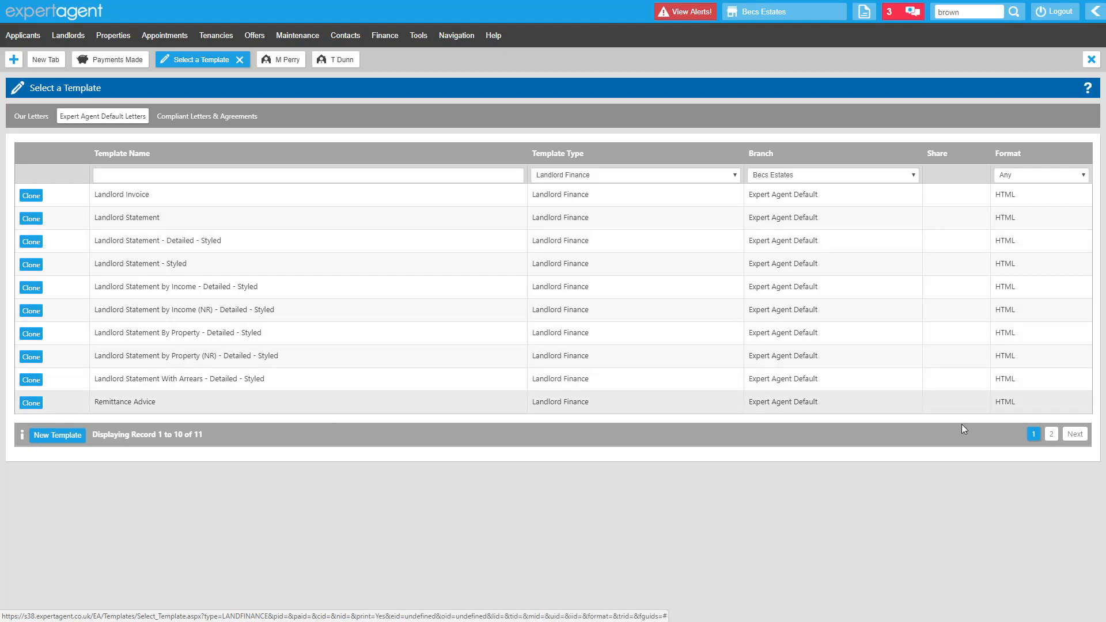
click(1051, 434)
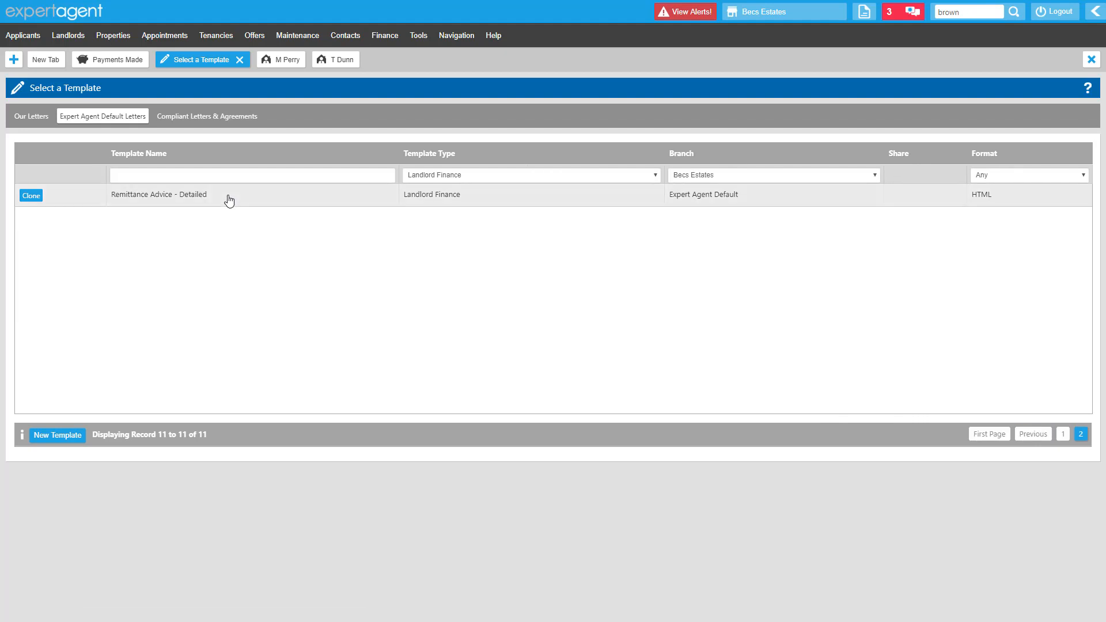
click(1063, 433)
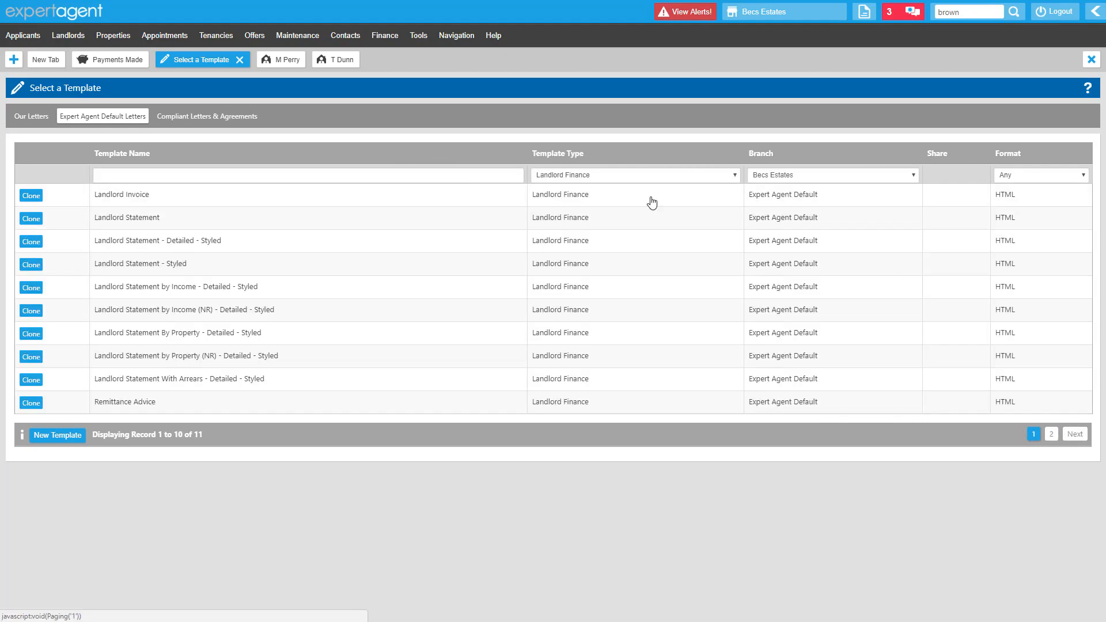
click(32, 126)
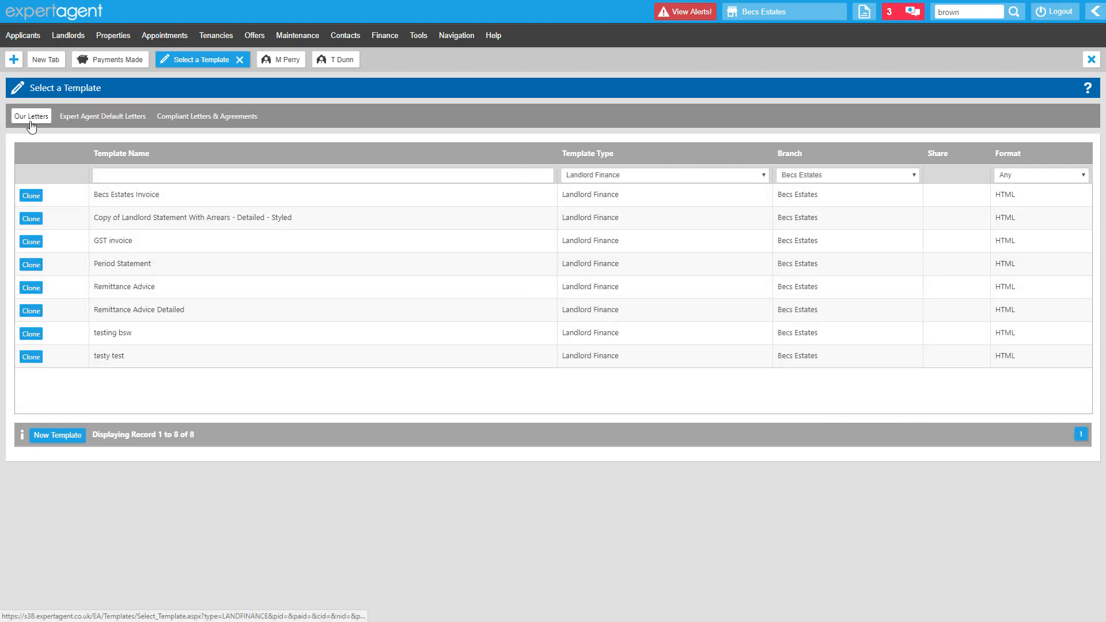
click(268, 318)
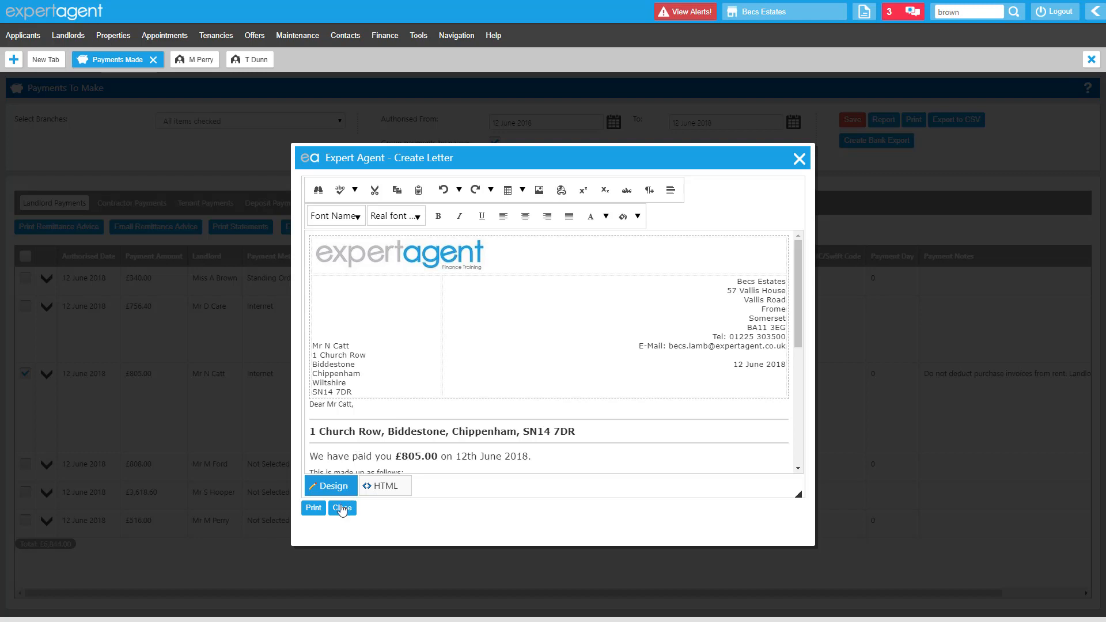
Step: Open the remittance letter's print preview and check the landlord's address, the property heading, and the paid amount and date
click(314, 510)
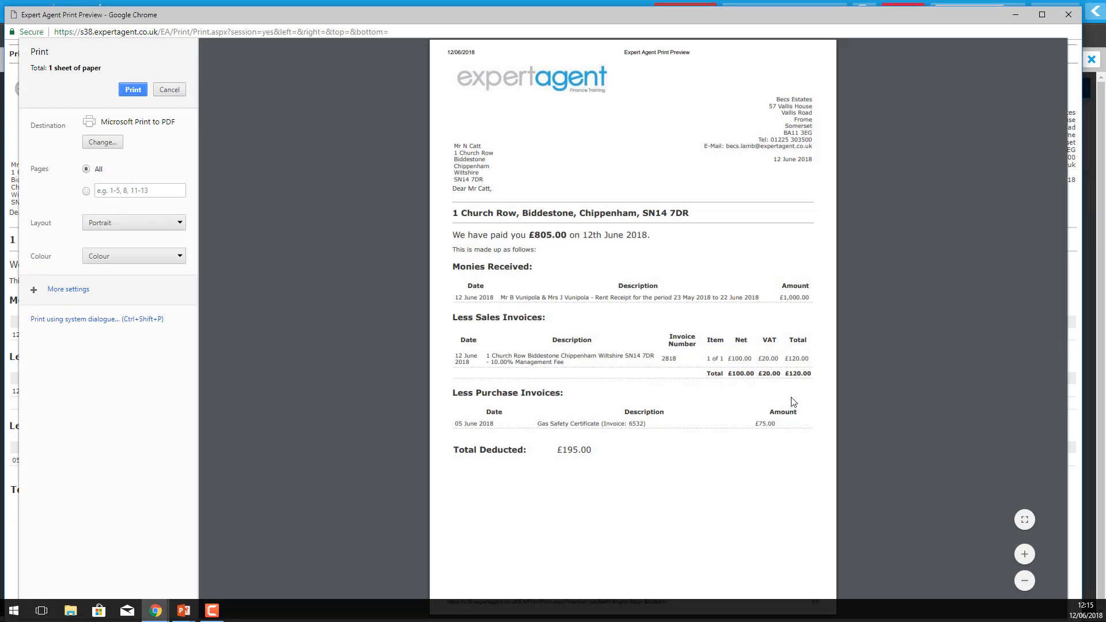
click(1024, 554)
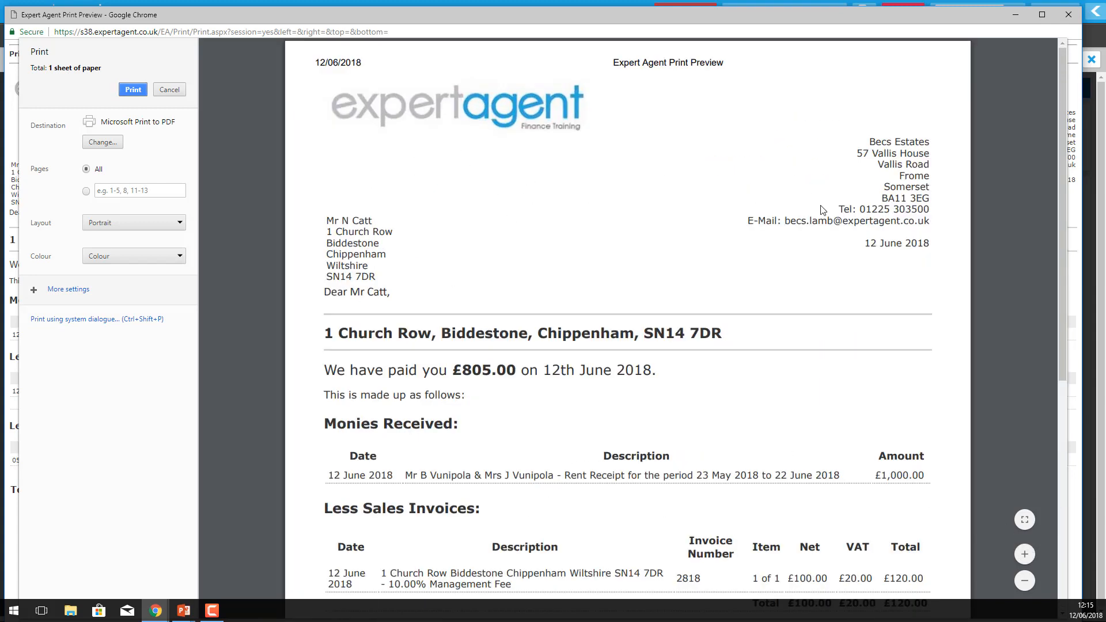
drag(350, 222, 356, 266)
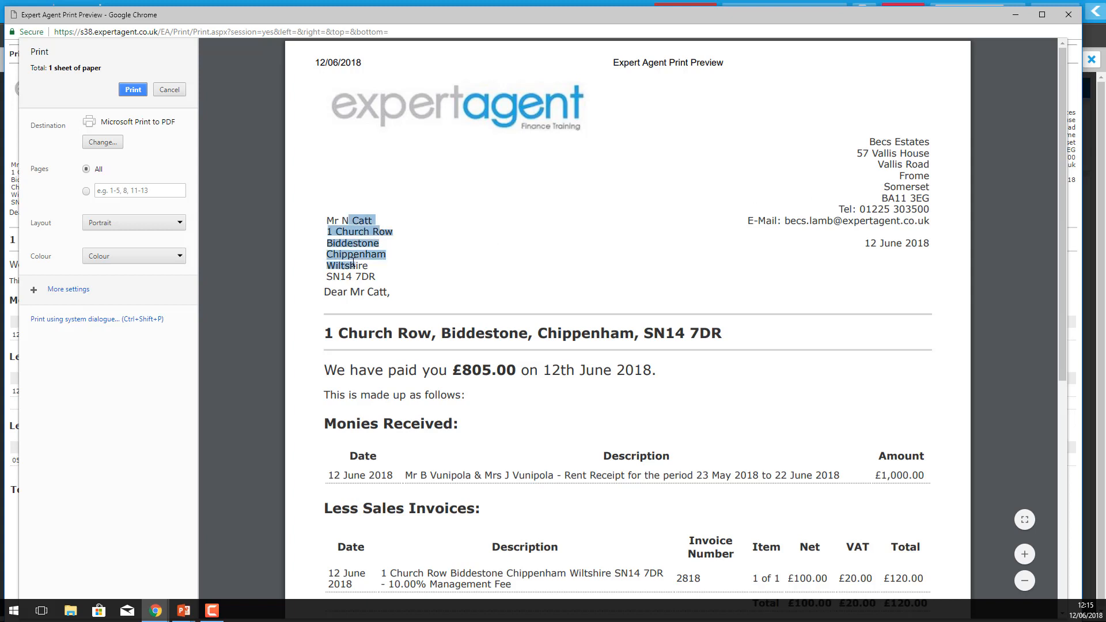
click(447, 301)
drag(350, 334, 532, 334)
scroll(671, 331, down, 1)
scroll(672, 330, down, 1)
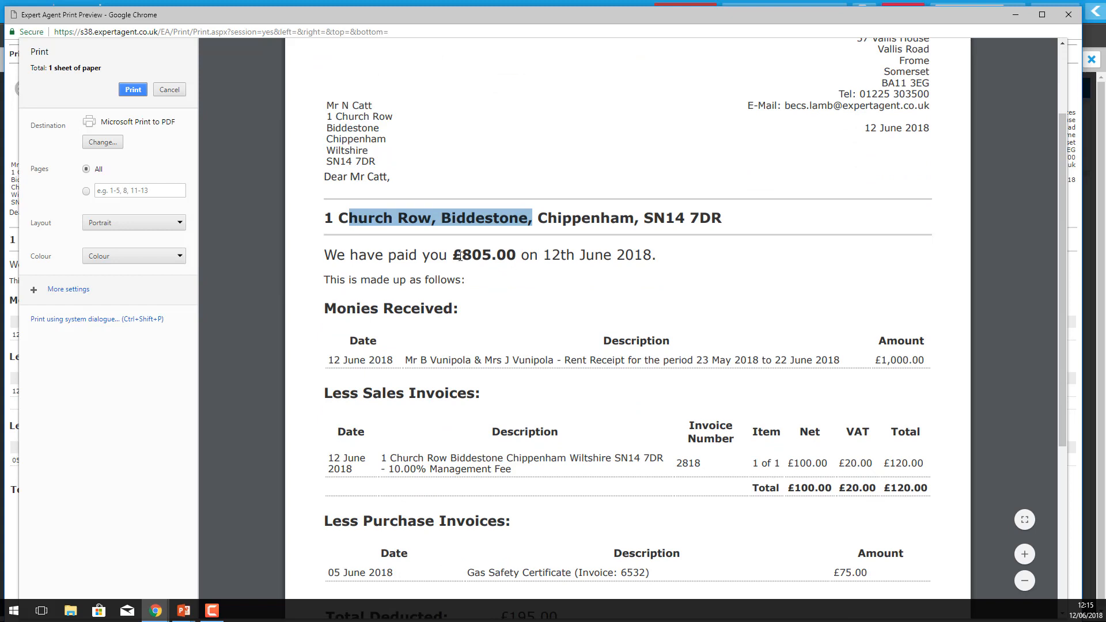
drag(455, 255, 643, 255)
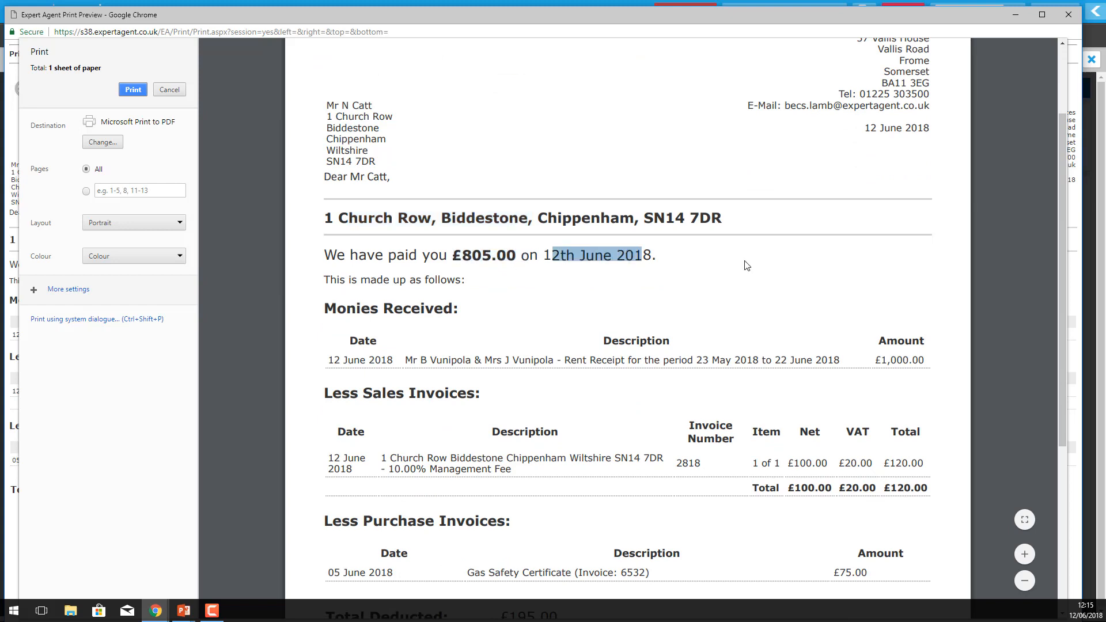
click(743, 264)
scroll(747, 266, down, 2)
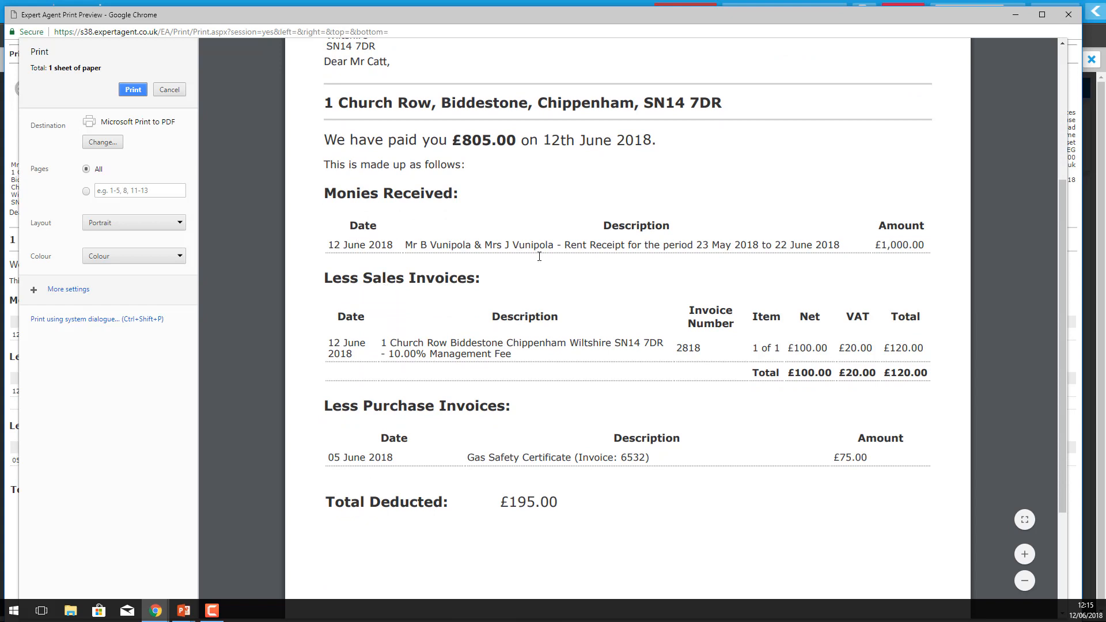
Step: Check the rent receipt, the management fee's net, VAT and total amounts, and the gas safety certificate invoice on the remittance
drag(585, 245, 811, 239)
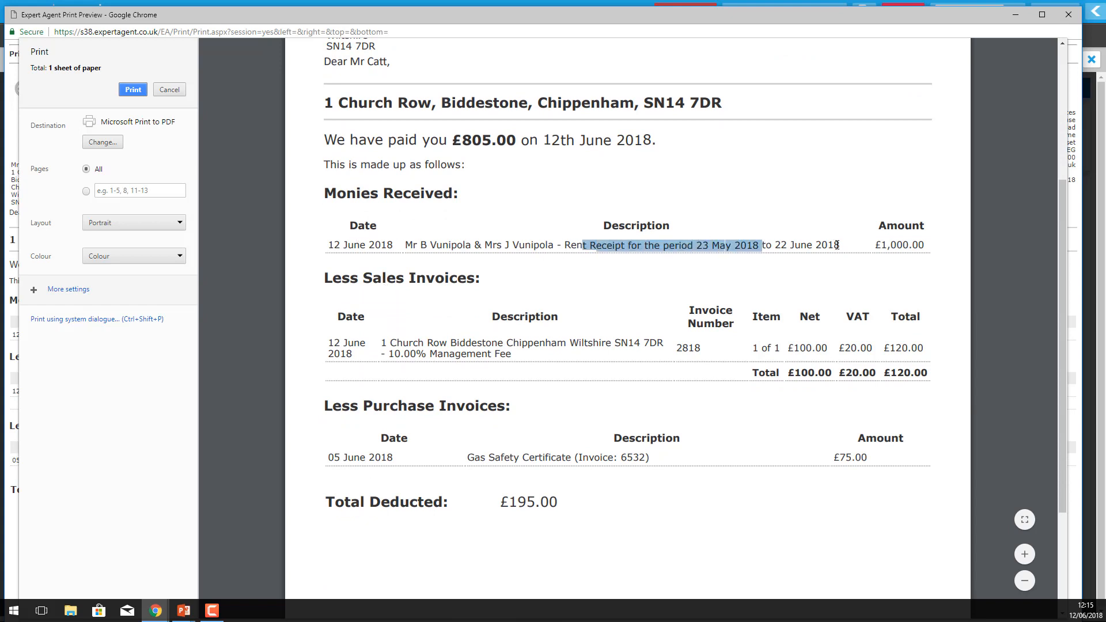
drag(380, 348, 890, 327)
click(878, 336)
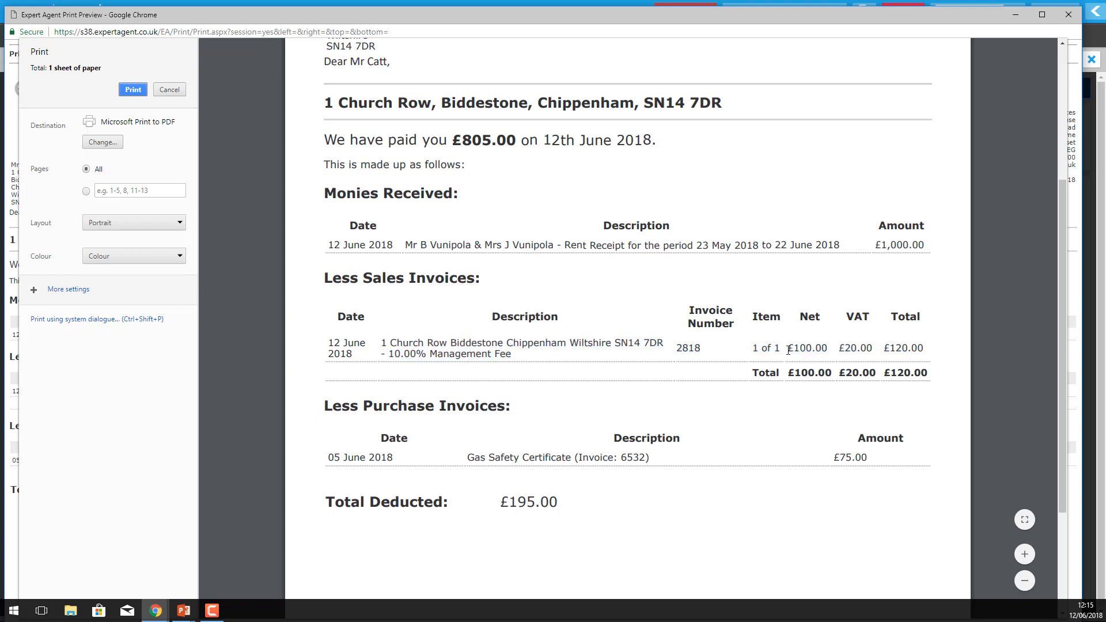
drag(788, 349, 913, 348)
click(912, 348)
drag(346, 449, 671, 439)
click(694, 469)
Step: Check the remittance's total deducted, look over the letter at a smaller scale, and close the print preview
scroll(694, 466, down, 2)
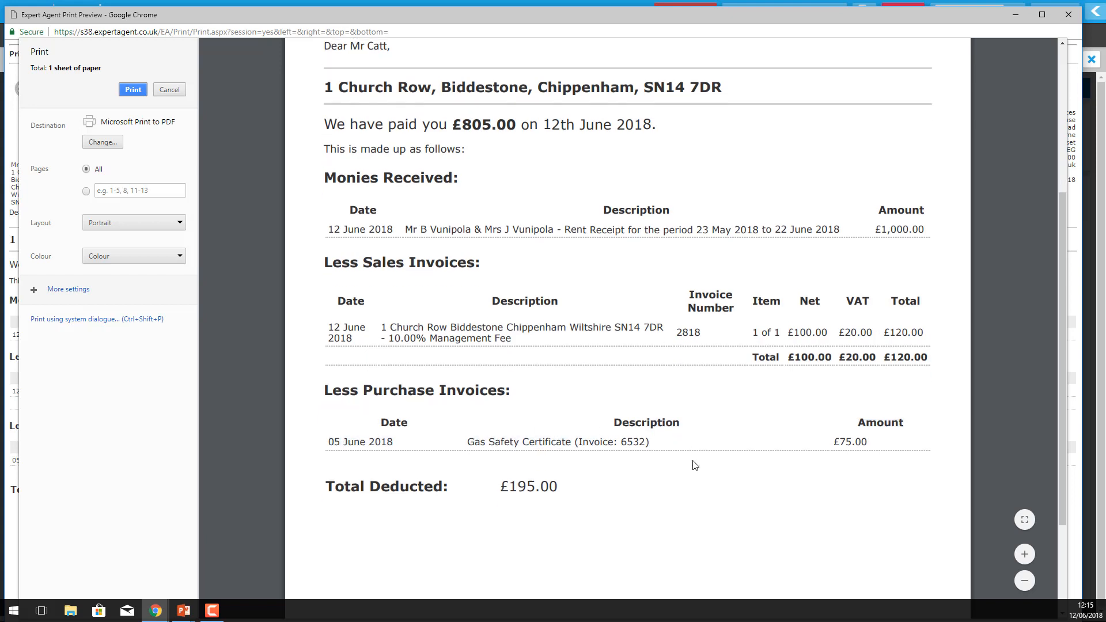
drag(592, 393, 516, 413)
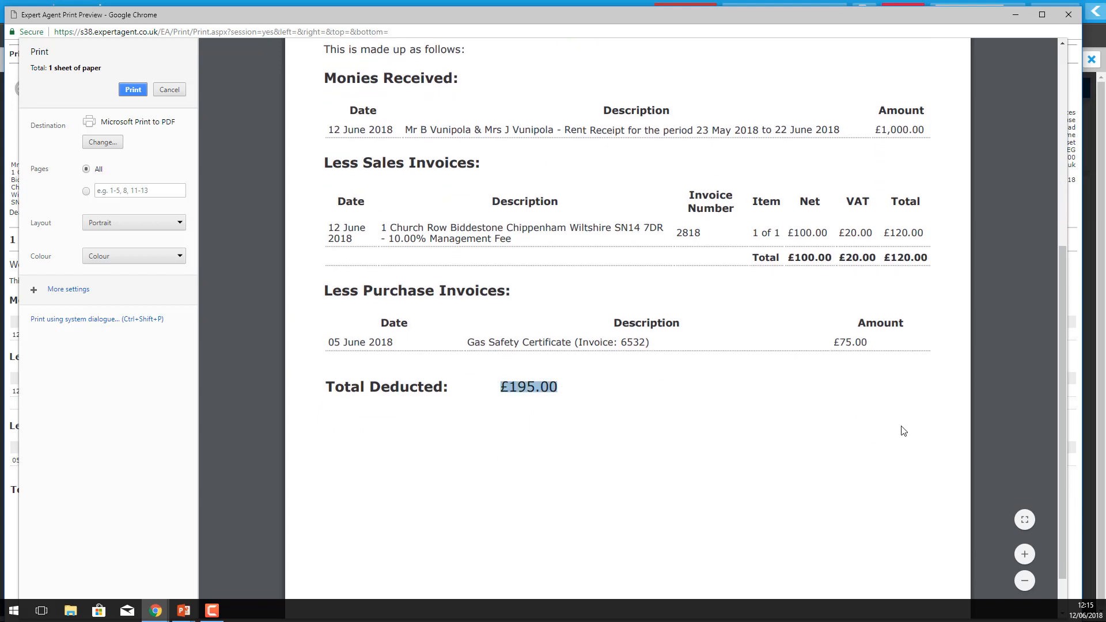
click(1025, 581)
click(1025, 580)
click(1024, 581)
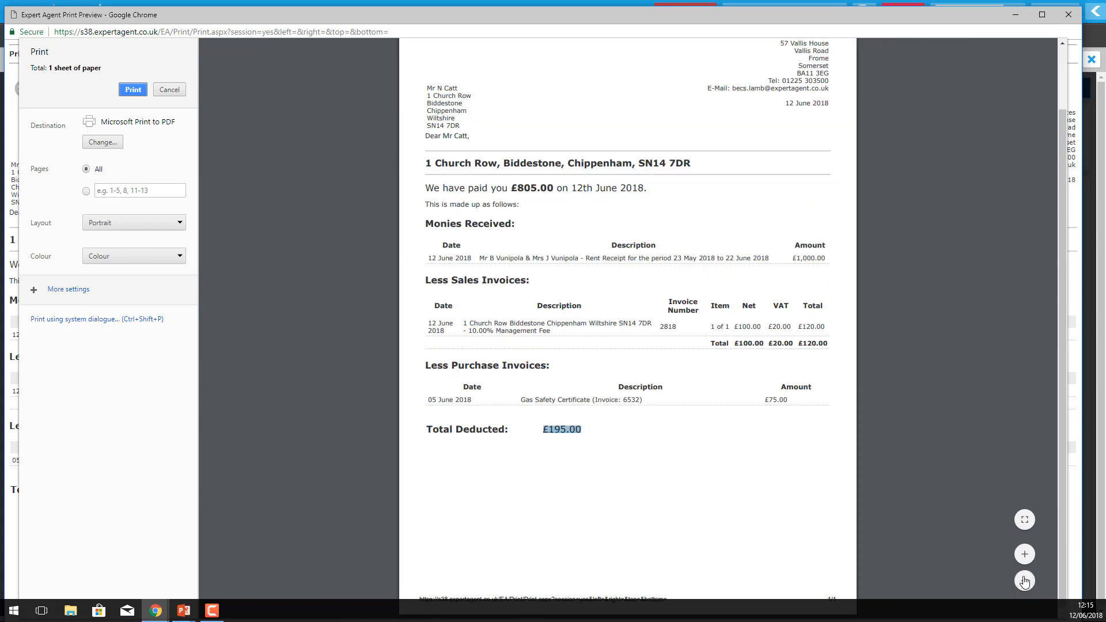
scroll(995, 540, up, 2)
click(649, 545)
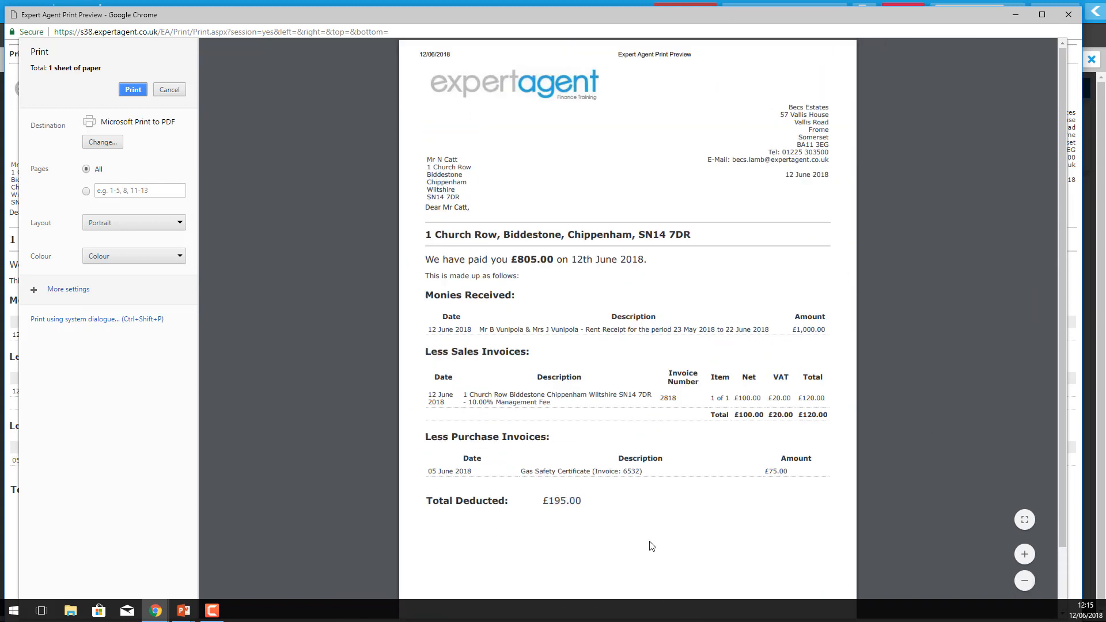
click(1067, 16)
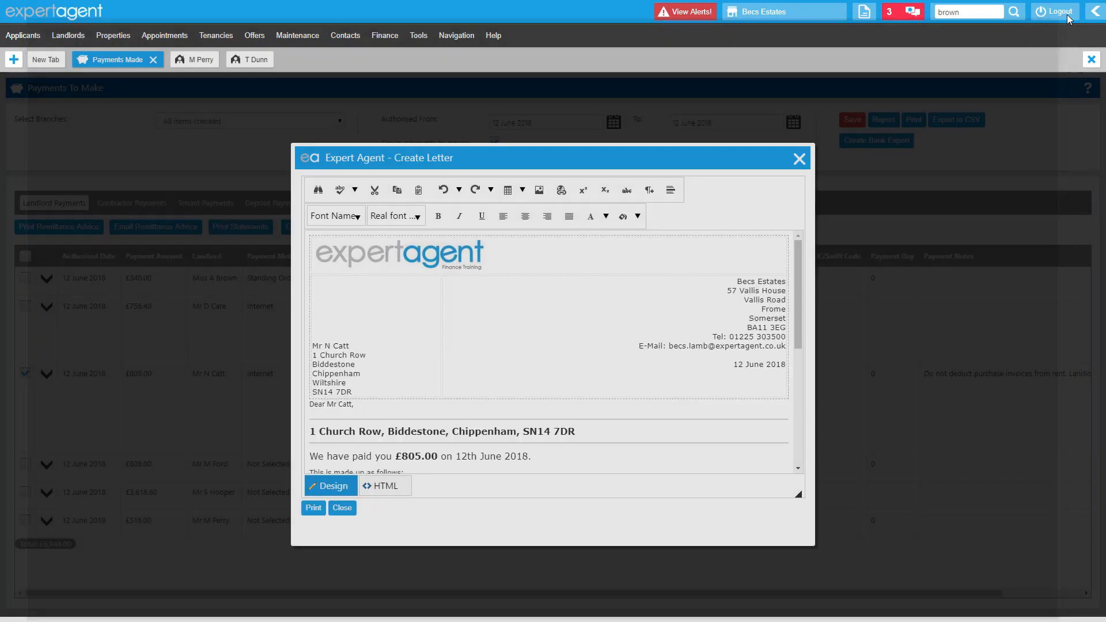
Step: Close the remittance letter, open the e-mail remittance settings for the ticked £805.00 landlord payment, and review the grouping and email subject
click(797, 158)
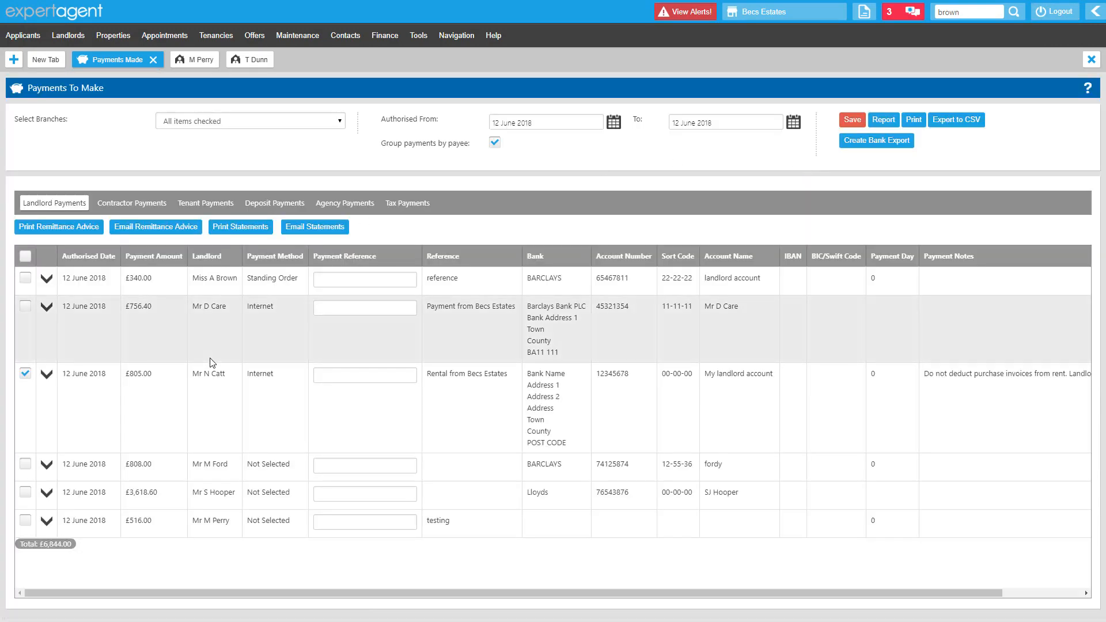
click(138, 230)
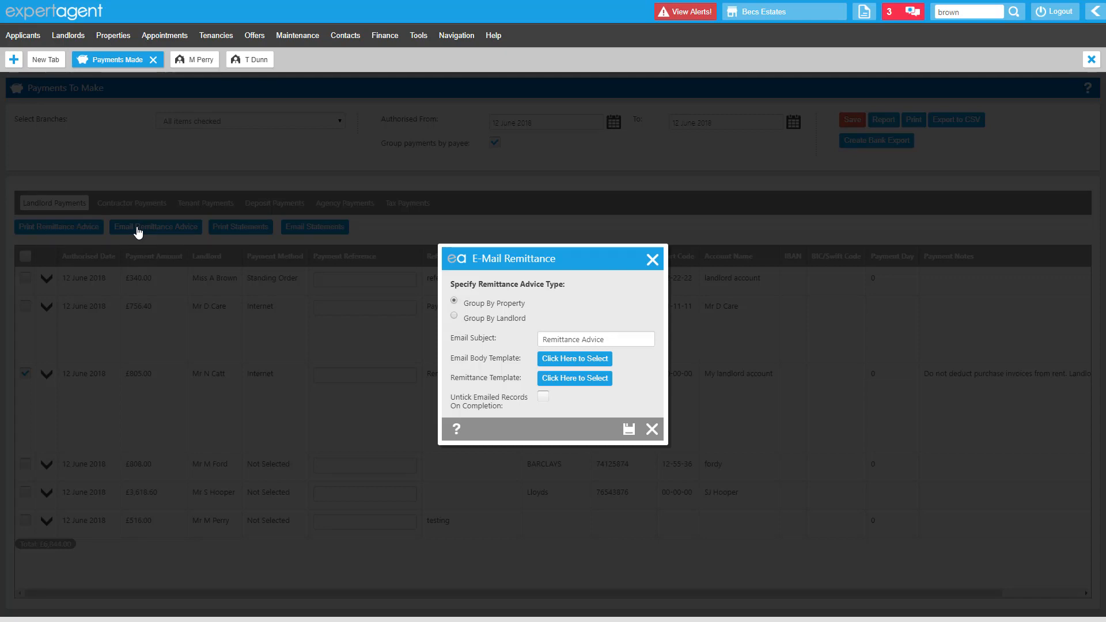
drag(480, 305, 542, 293)
click(542, 290)
drag(619, 344, 542, 341)
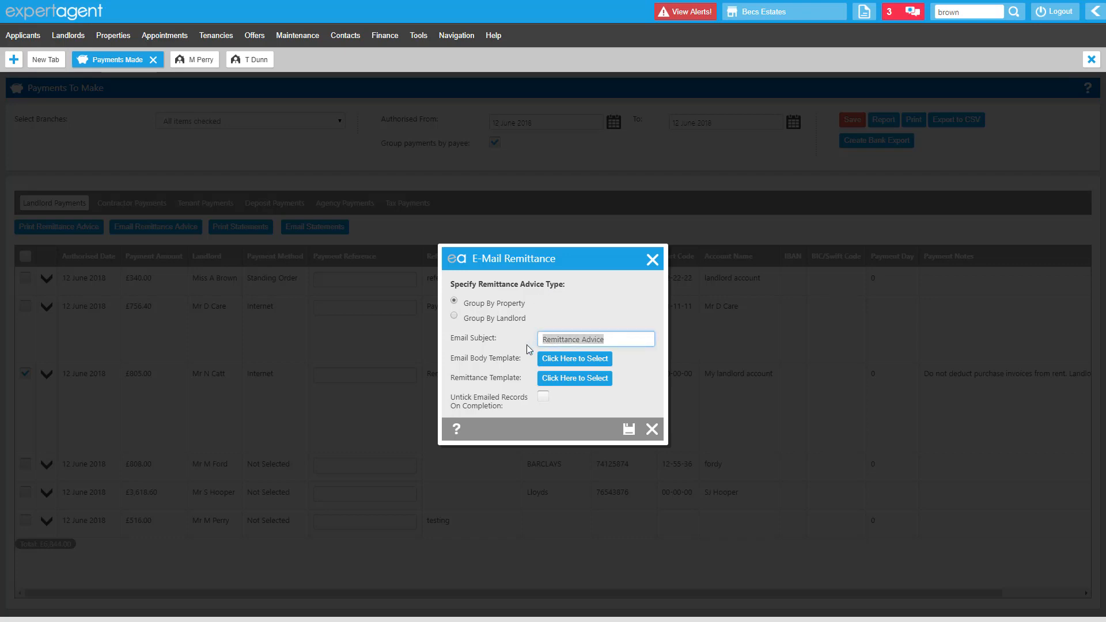
click(606, 340)
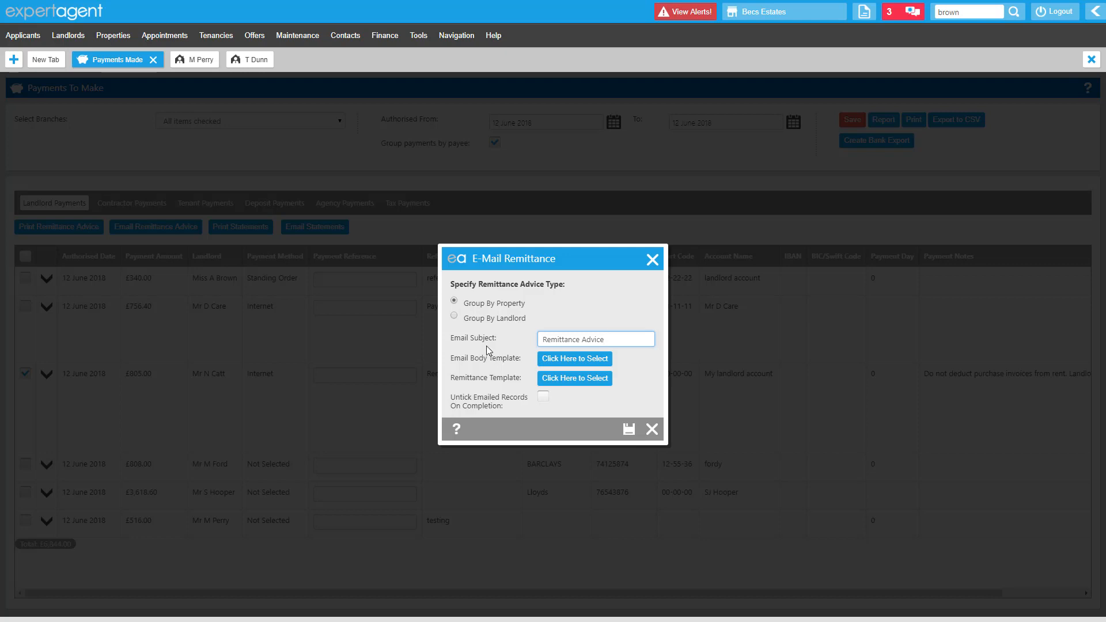
Step: Choose Landlord Statement Email as the email body template and Remittance Advice Detailed as the remittance template
click(541, 367)
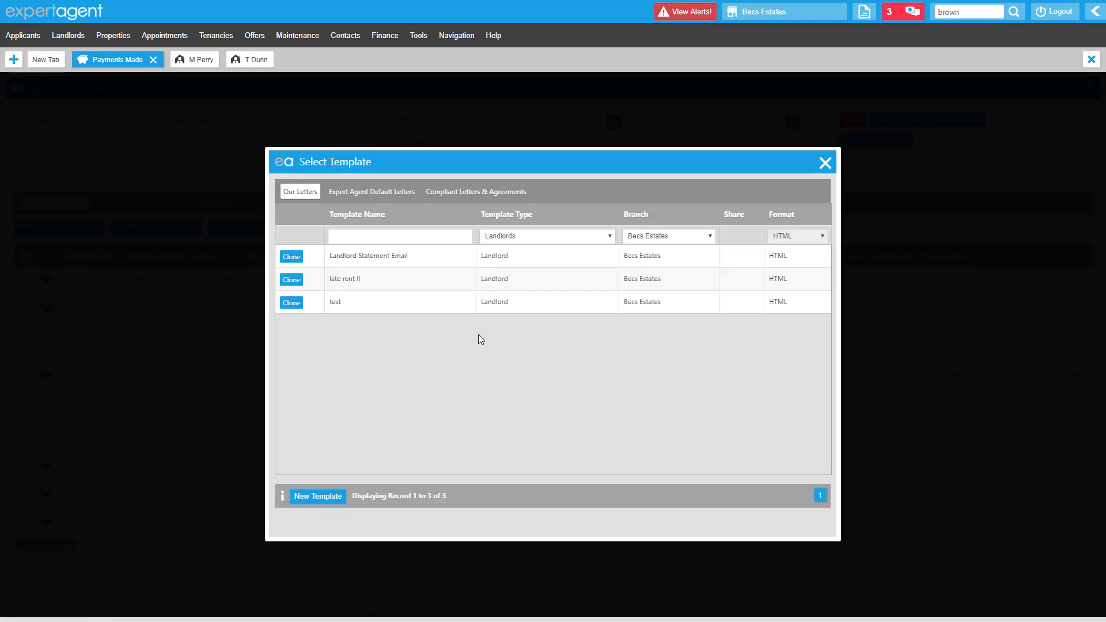
click(427, 258)
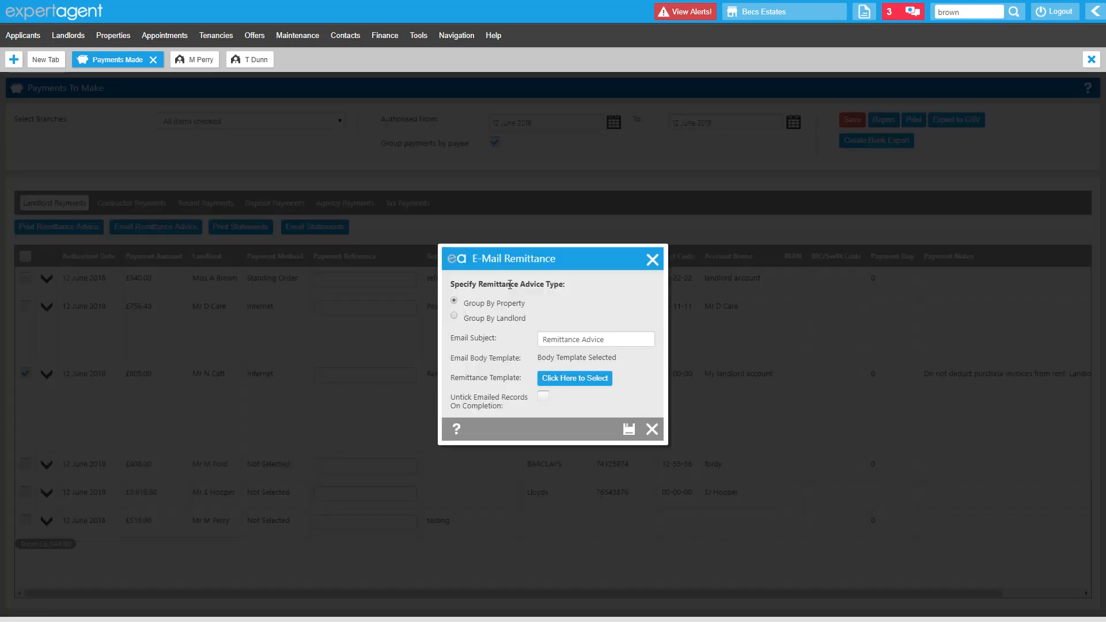
click(562, 381)
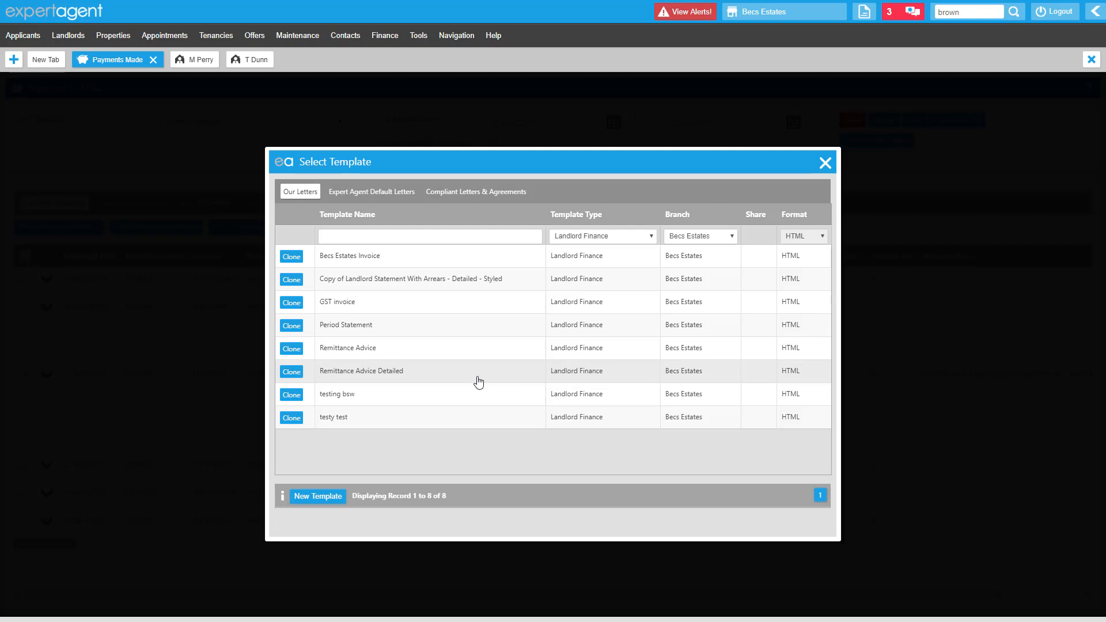
click(476, 382)
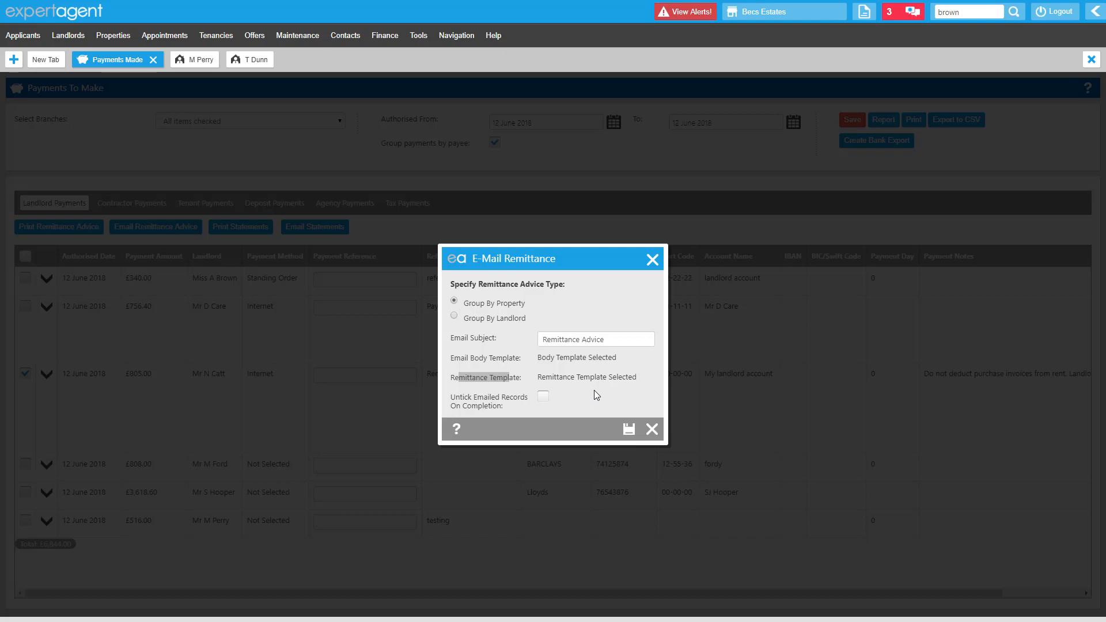
Step: Enable unticking emailed records on completion, queue the landlord's remittance email, and read and acknowledge the notice
drag(563, 380, 633, 381)
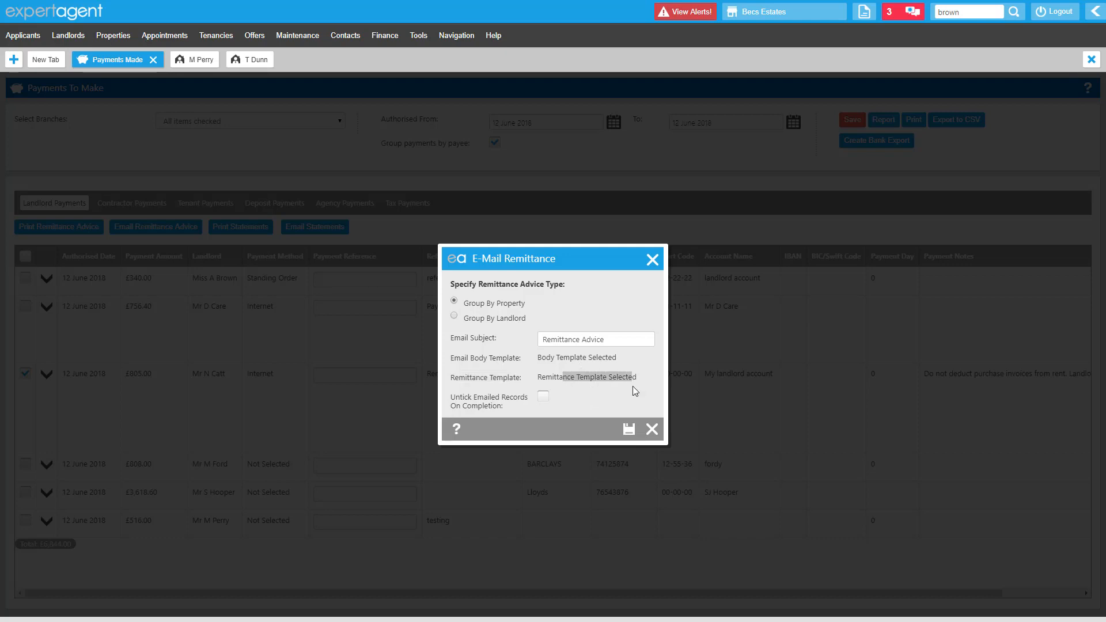
click(585, 358)
click(544, 396)
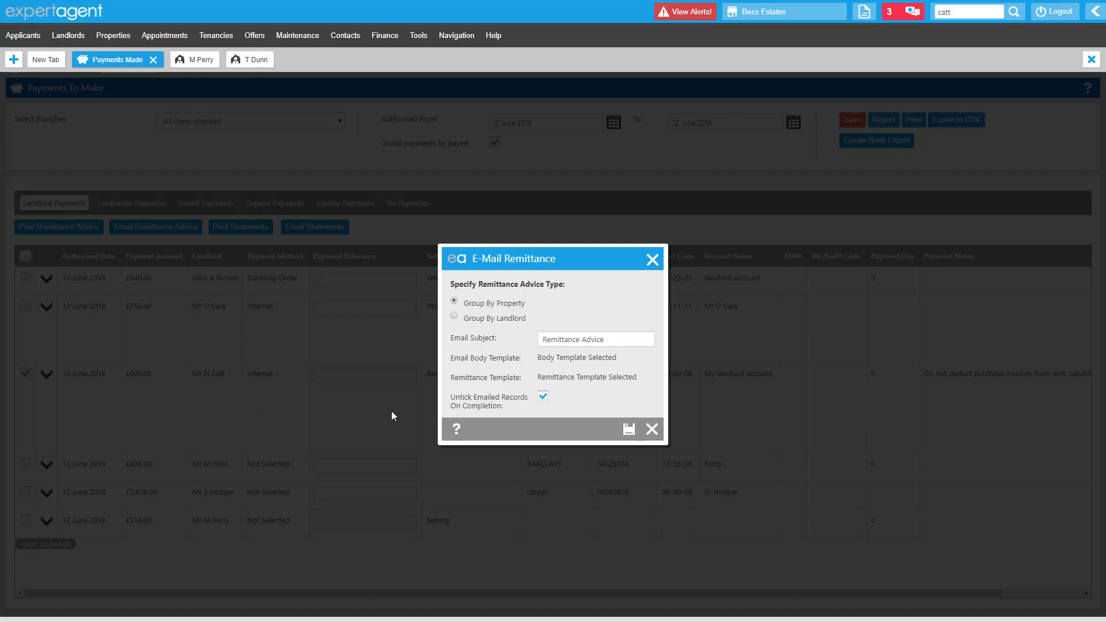
click(629, 429)
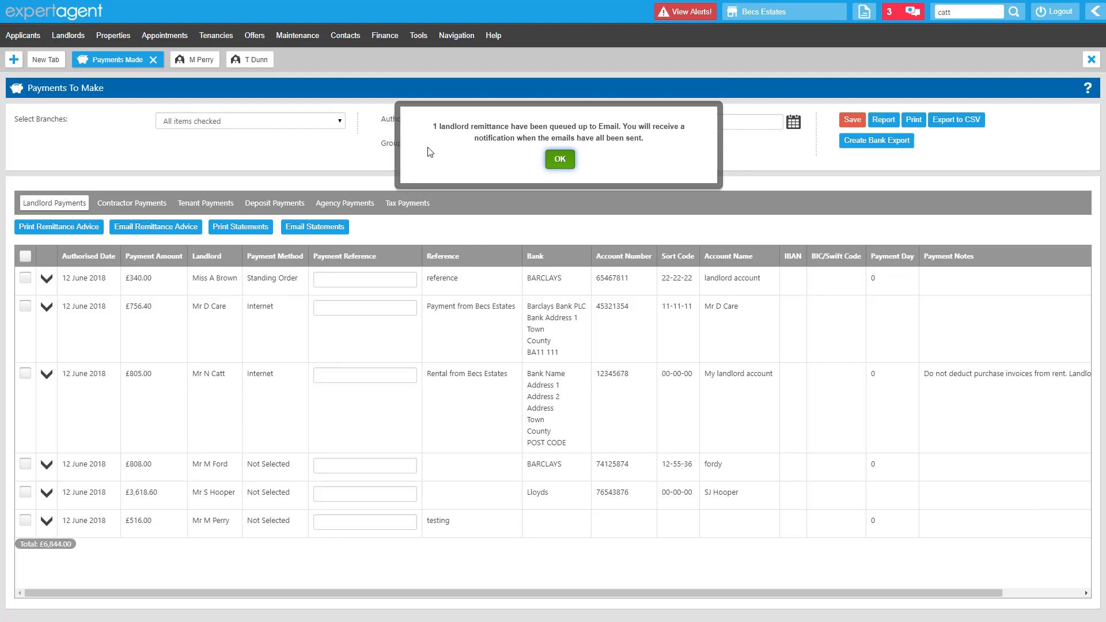
drag(440, 126, 623, 127)
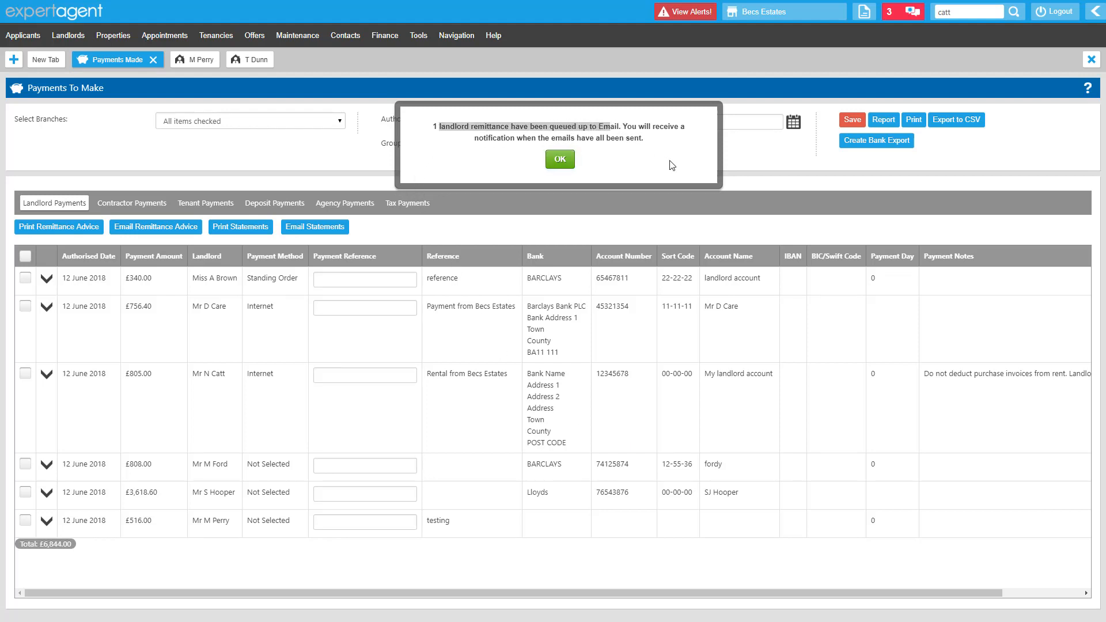
click(650, 131)
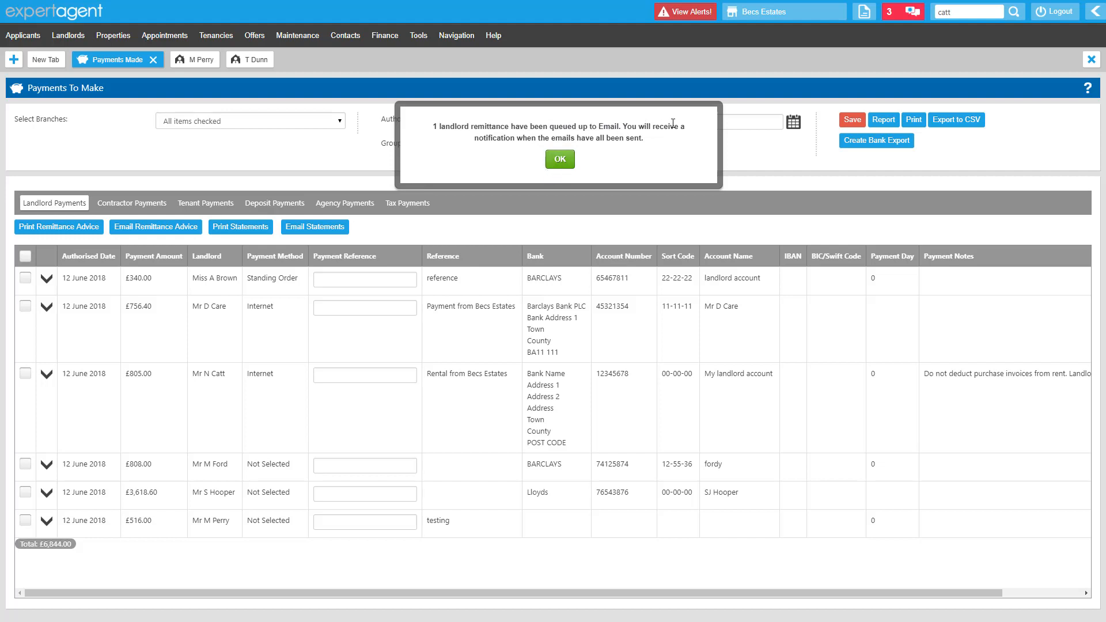
drag(672, 124, 644, 140)
click(683, 141)
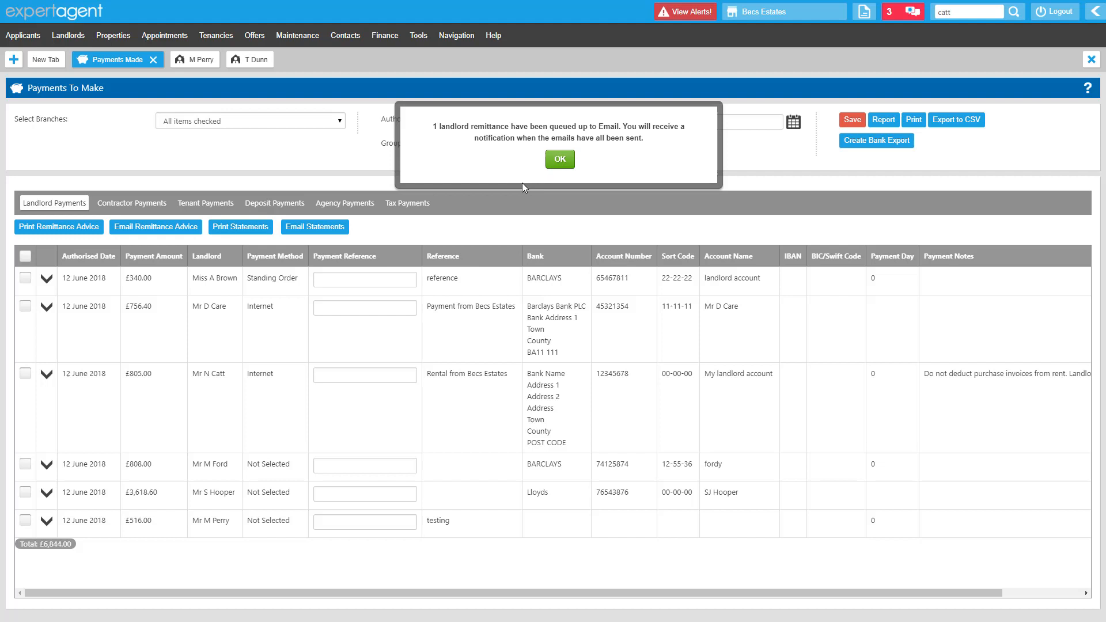
click(562, 162)
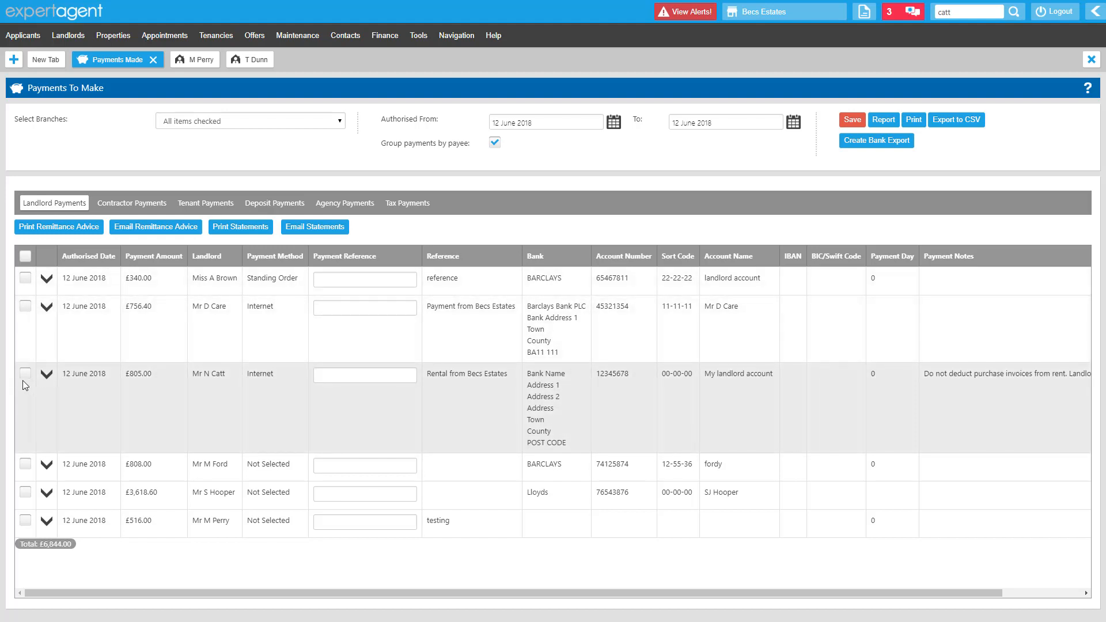
Step: Tick the £805.00 landlord payment, open the settings for printing its statement, and try the Filter By Date option
click(25, 374)
click(249, 229)
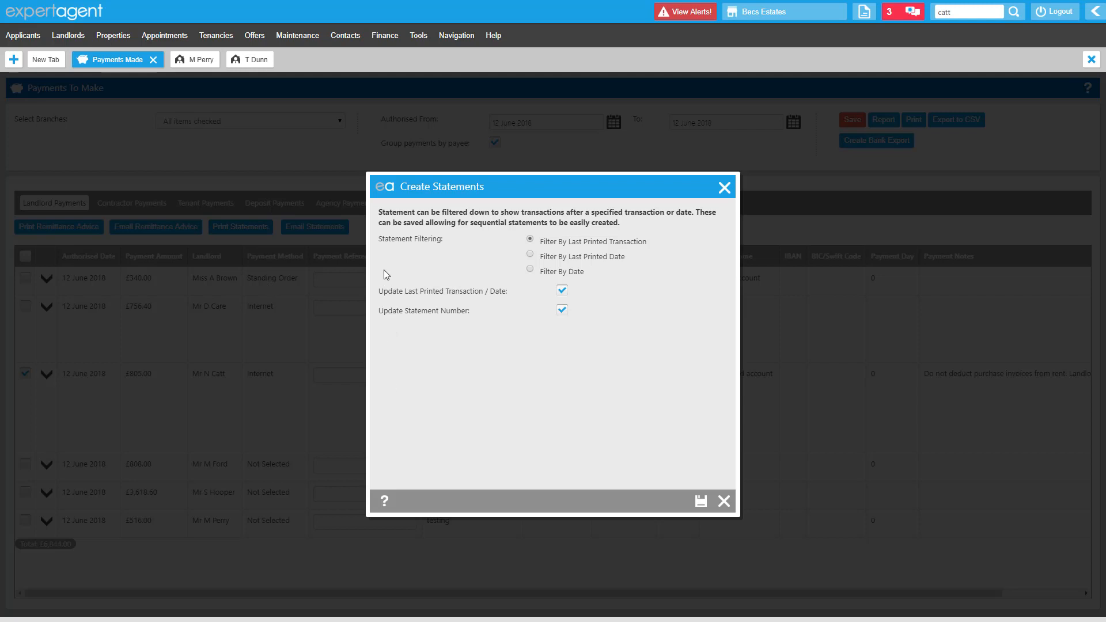
drag(410, 241, 441, 244)
click(542, 258)
drag(552, 260, 597, 262)
click(529, 272)
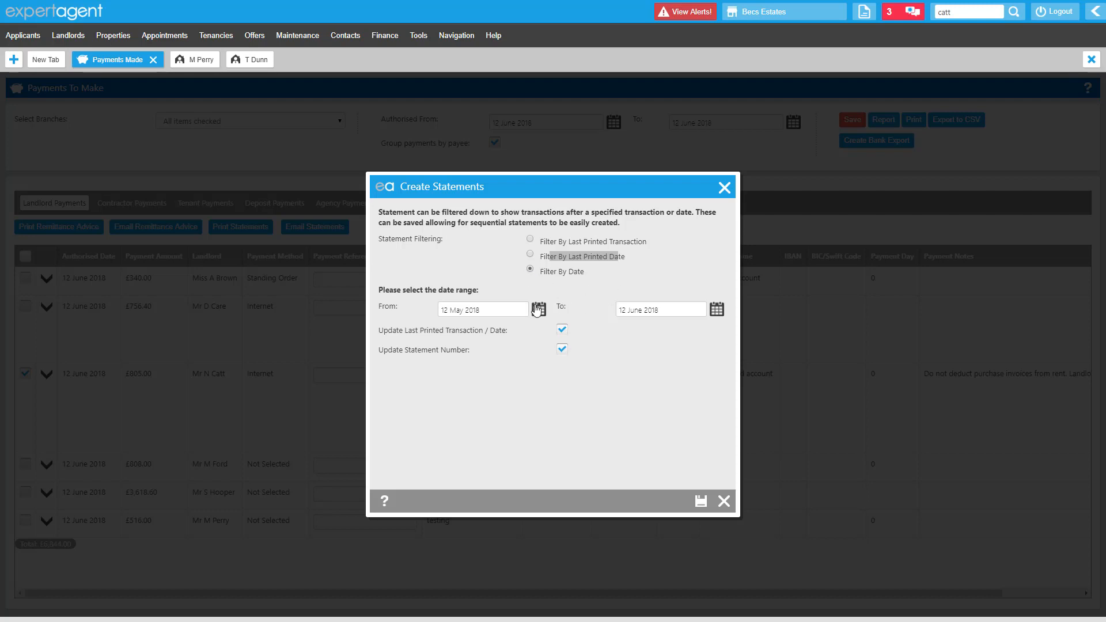
drag(543, 275, 591, 272)
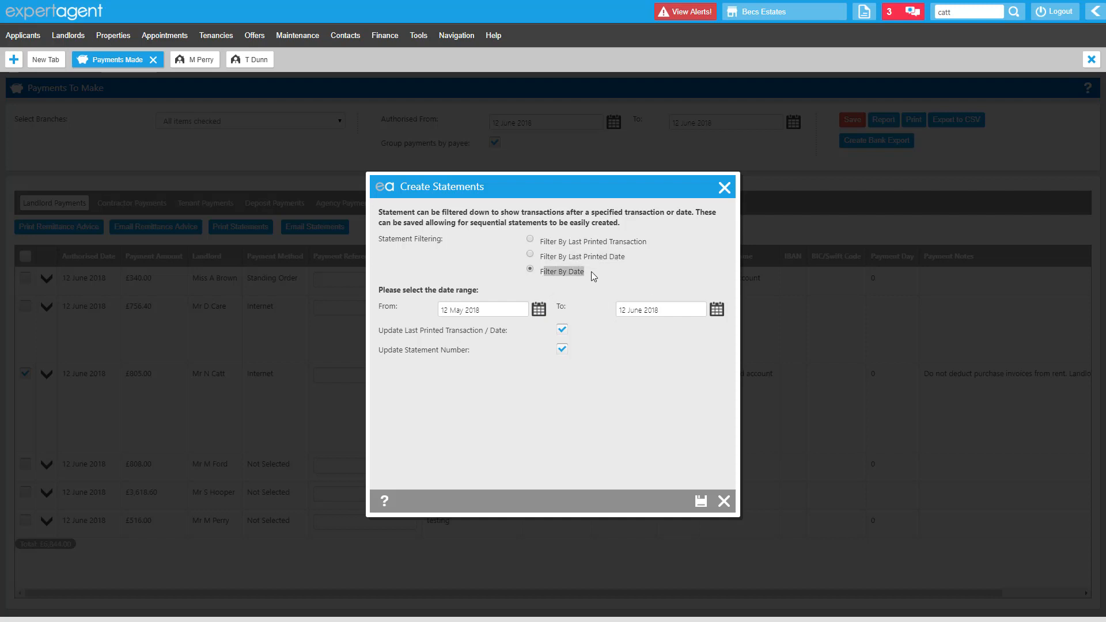
click(599, 276)
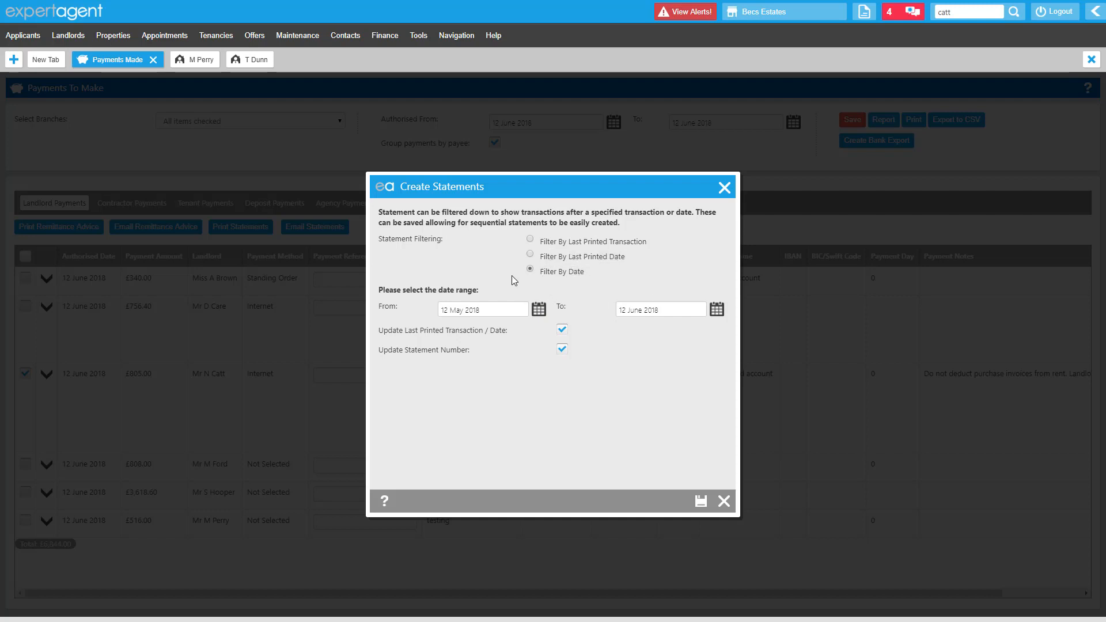
Step: Filter the statement by last printed transaction and create it from the Period Statement template in Our Letters
click(530, 240)
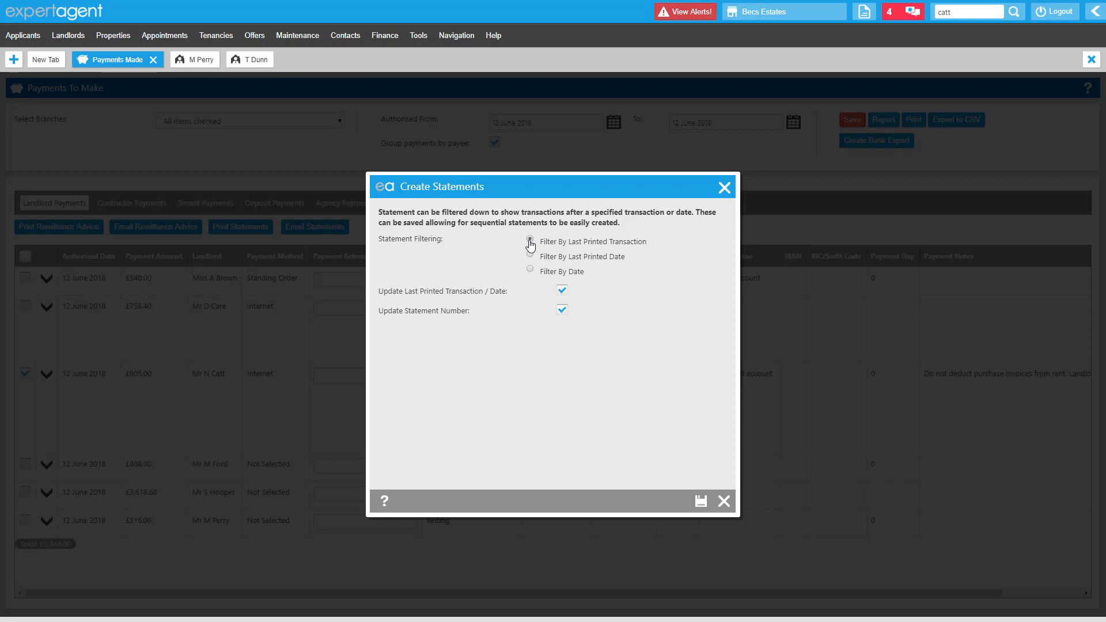
click(700, 500)
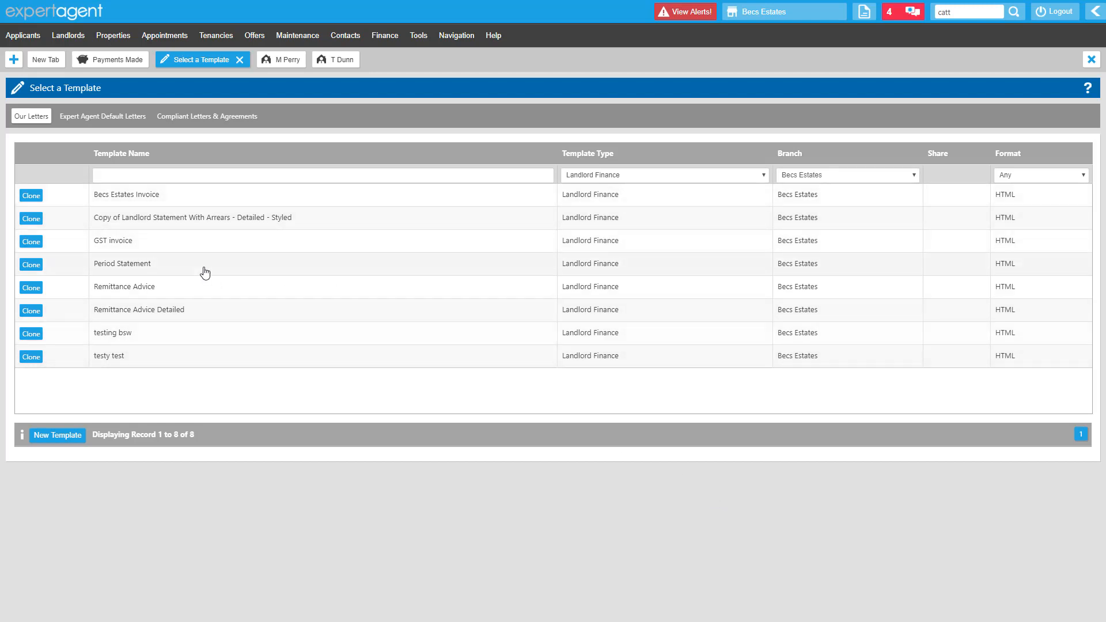
click(103, 119)
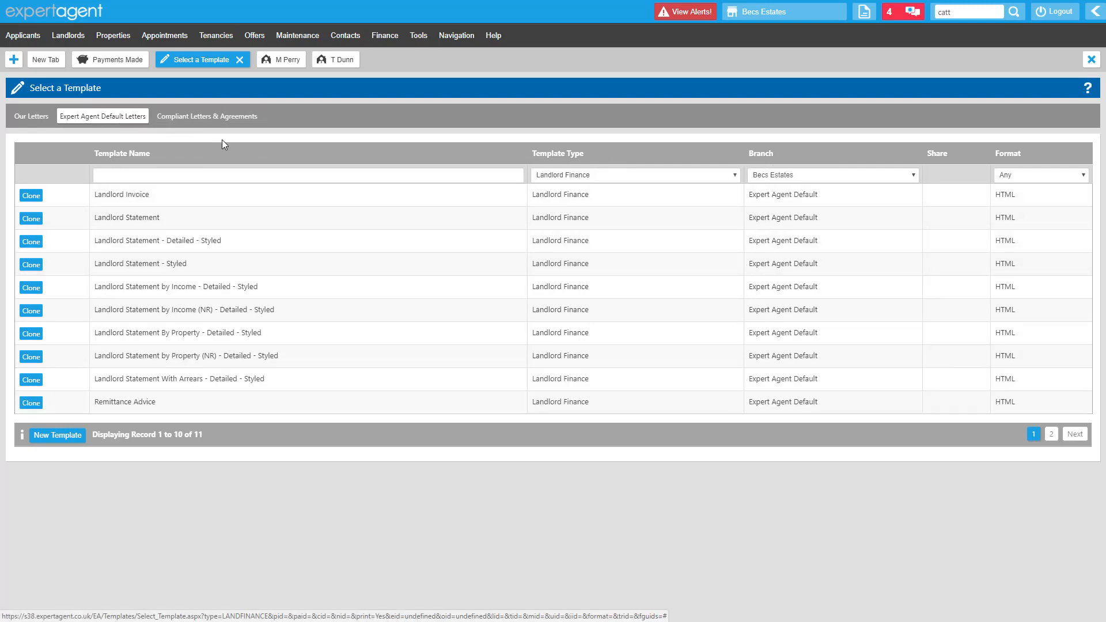
click(35, 123)
click(236, 268)
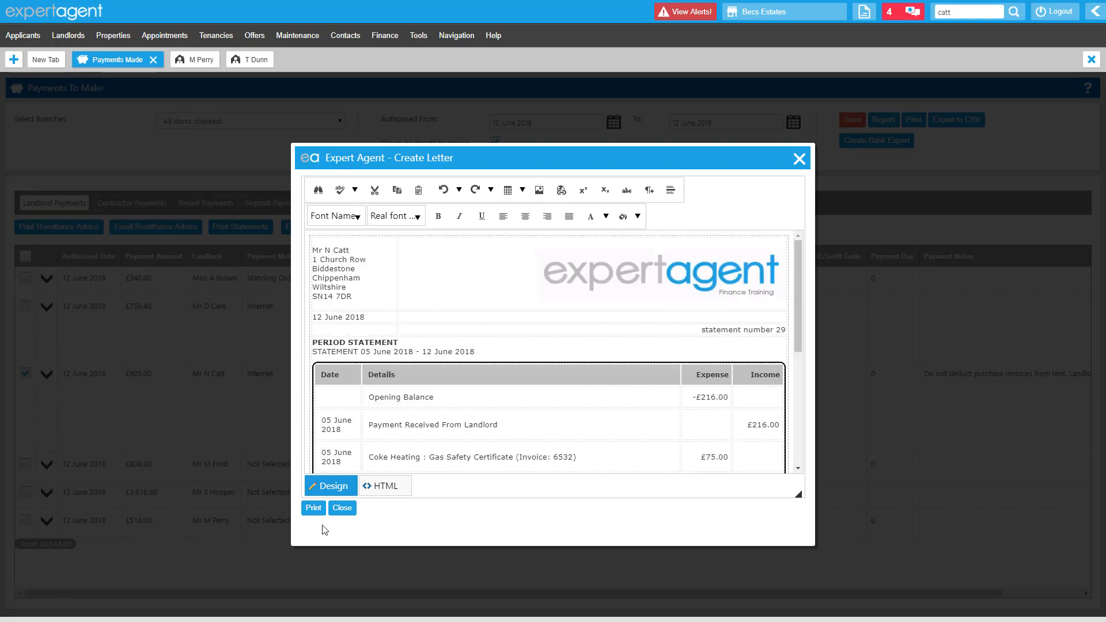
Step: Open the period statement's print preview and look over its whole transaction table at a larger scale
click(314, 508)
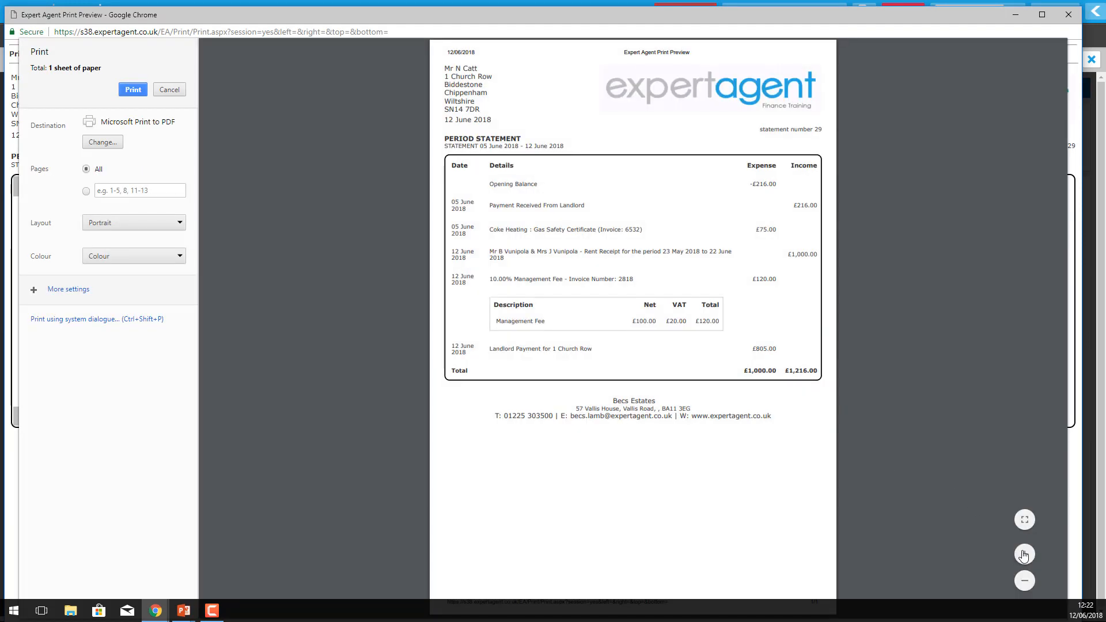
click(1024, 554)
click(1023, 554)
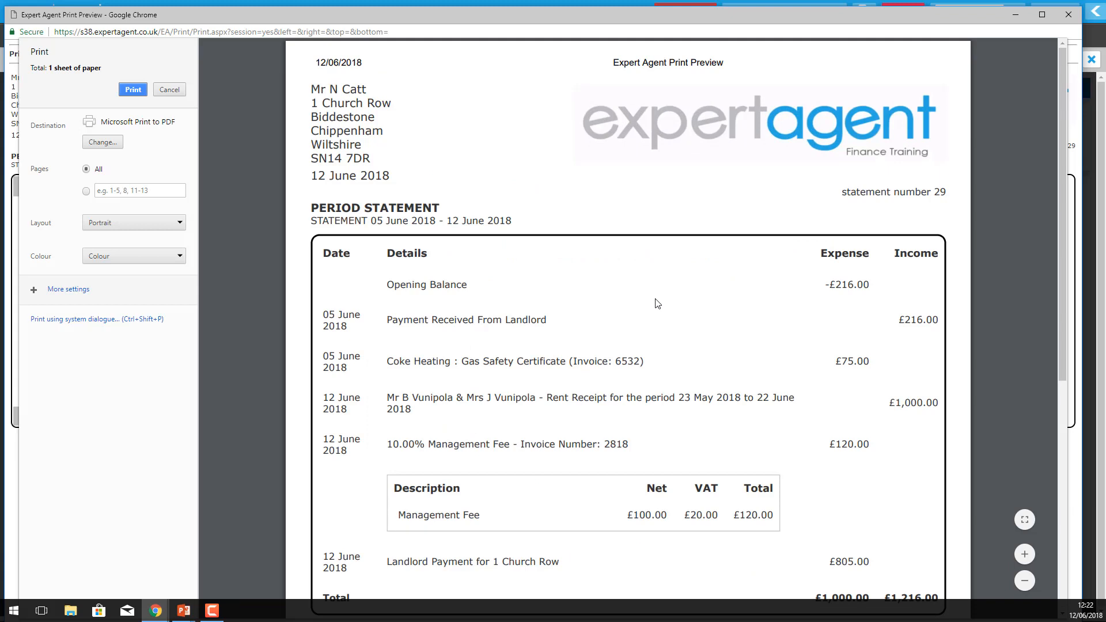
scroll(657, 303, down, 1)
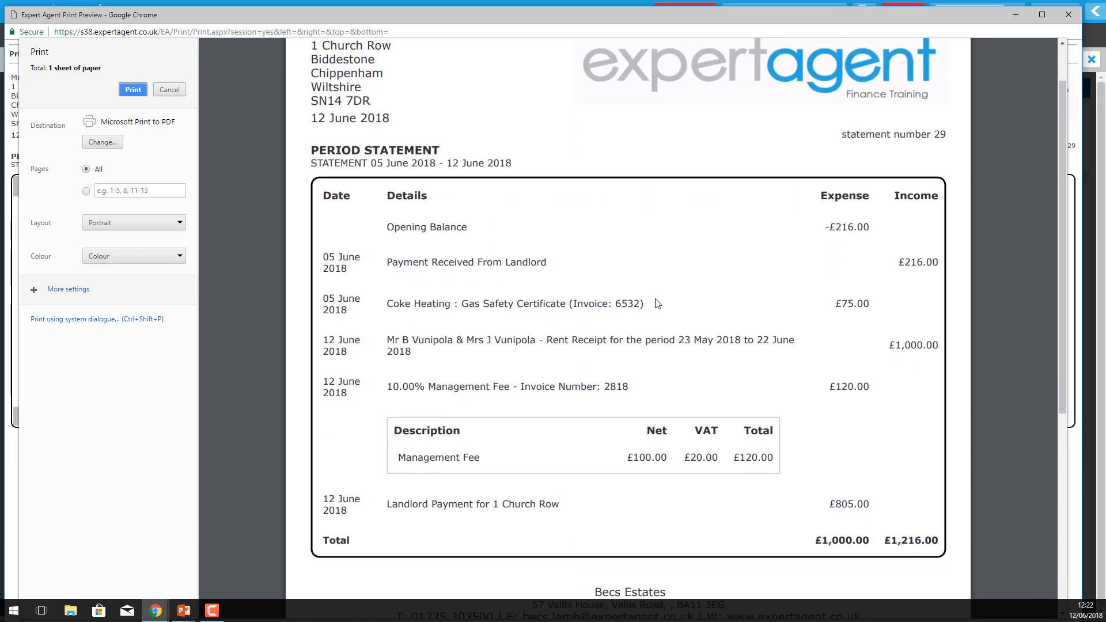
scroll(657, 303, down, 3)
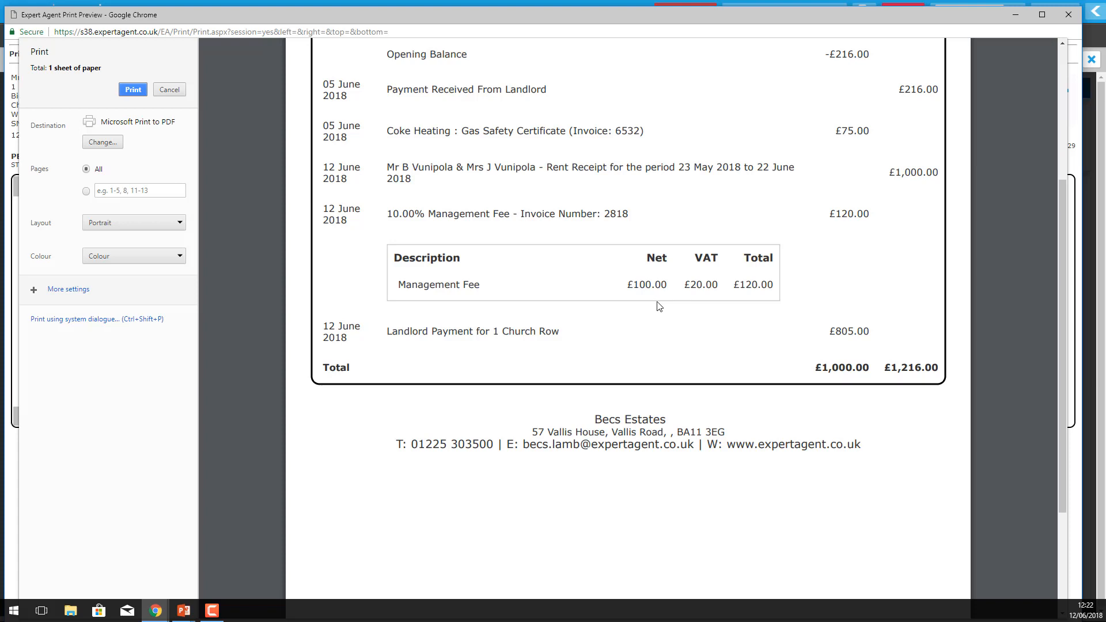
scroll(660, 303, up, 1)
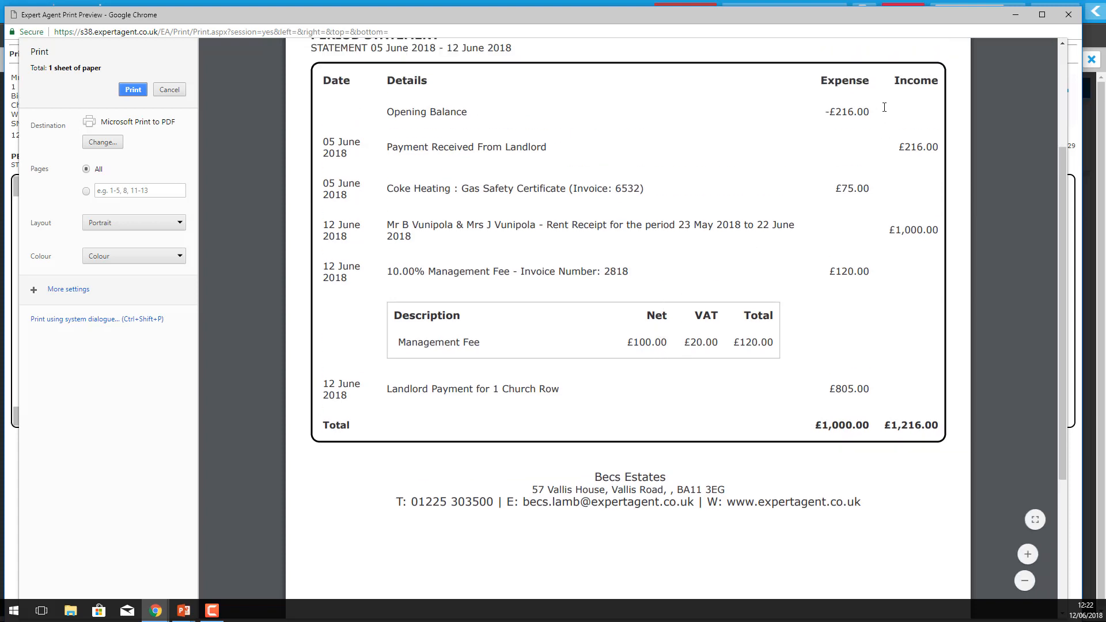
Step: Check the statement's opening balance, payment received from the landlord, rent receipt, management fee, gas safety certificate expense and landlord payment
drag(881, 111, 806, 114)
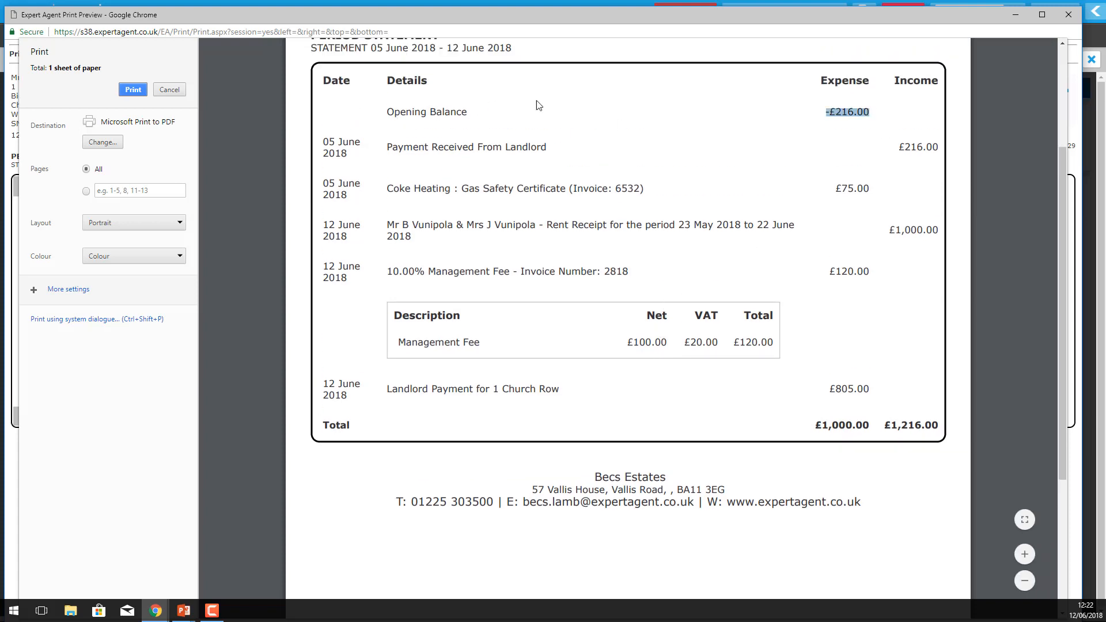
drag(941, 148, 897, 147)
click(427, 147)
drag(887, 237, 825, 272)
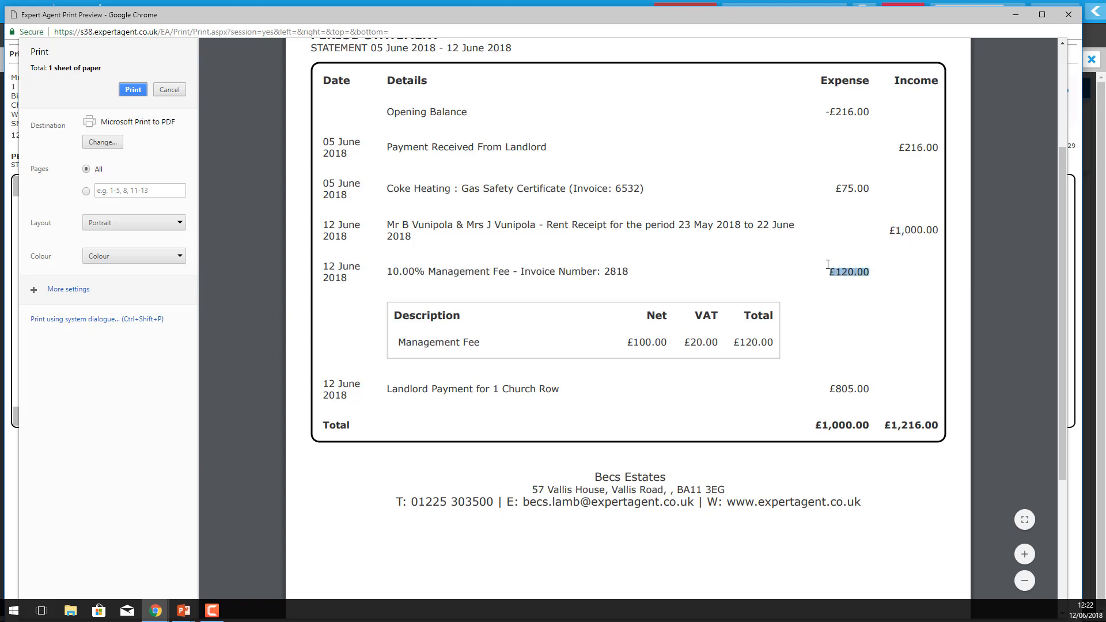
drag(871, 190, 841, 200)
drag(870, 390, 431, 398)
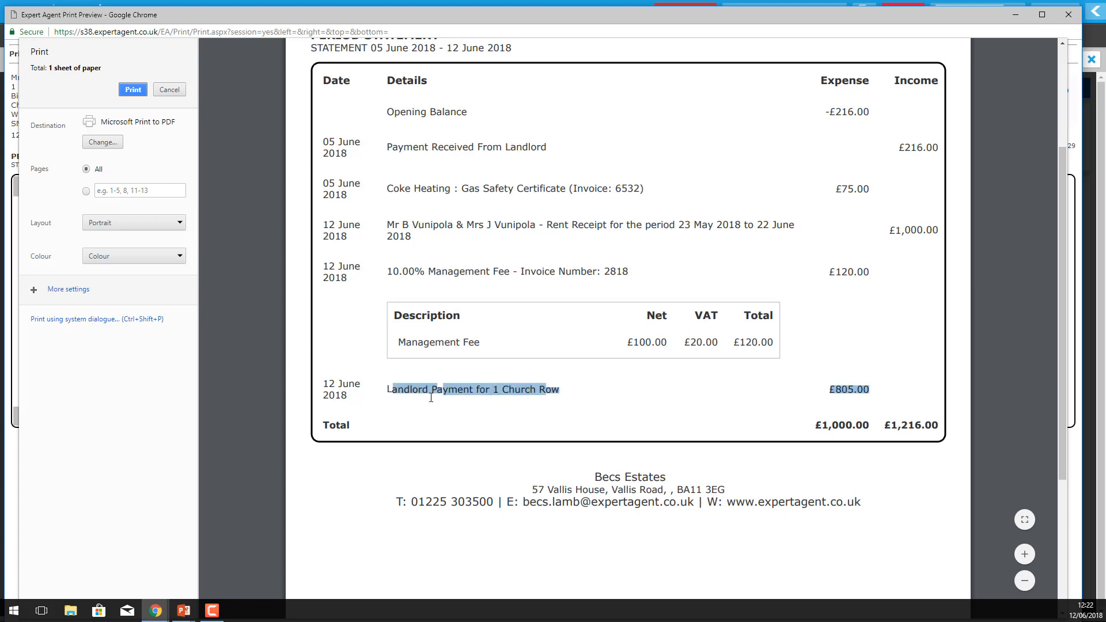
click(431, 398)
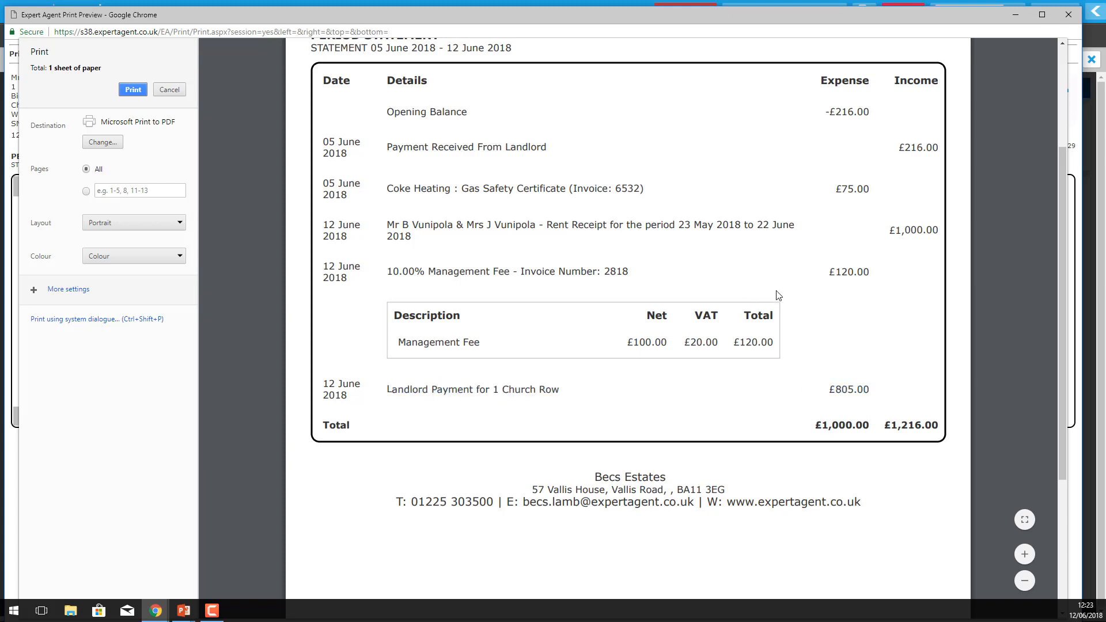
Step: Look over the period statement from its header to its footer at a smaller scale
scroll(778, 296, up, 1)
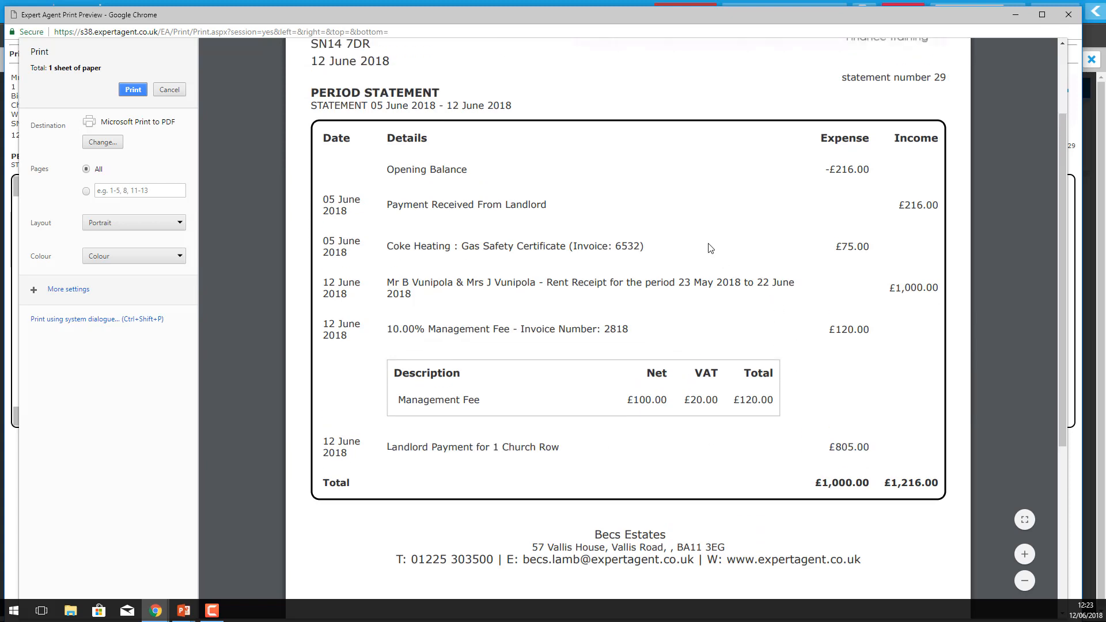
click(1025, 580)
click(1024, 580)
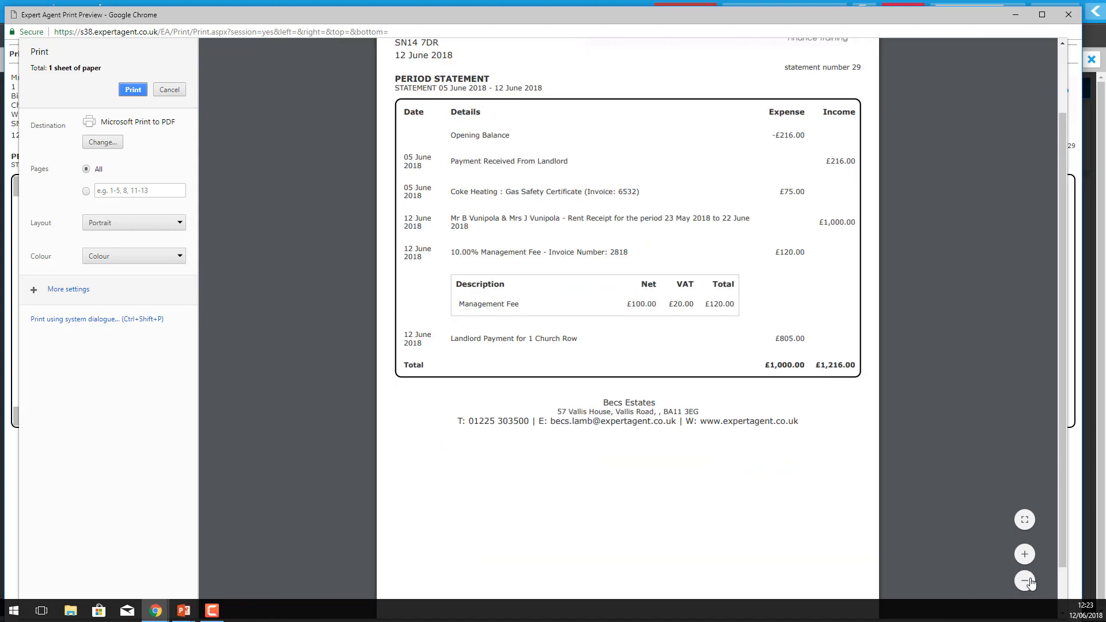
click(1024, 581)
scroll(685, 232, up, 2)
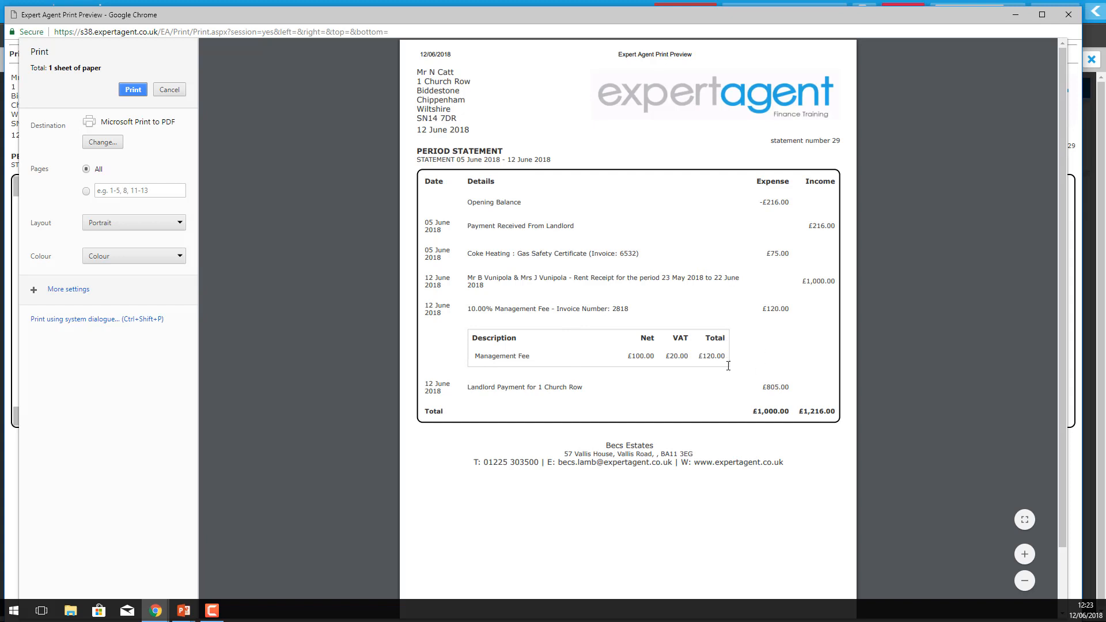
Step: Close the print preview and set up a statement email for the selected landlord, filtered by last printed transaction
click(1066, 16)
click(800, 157)
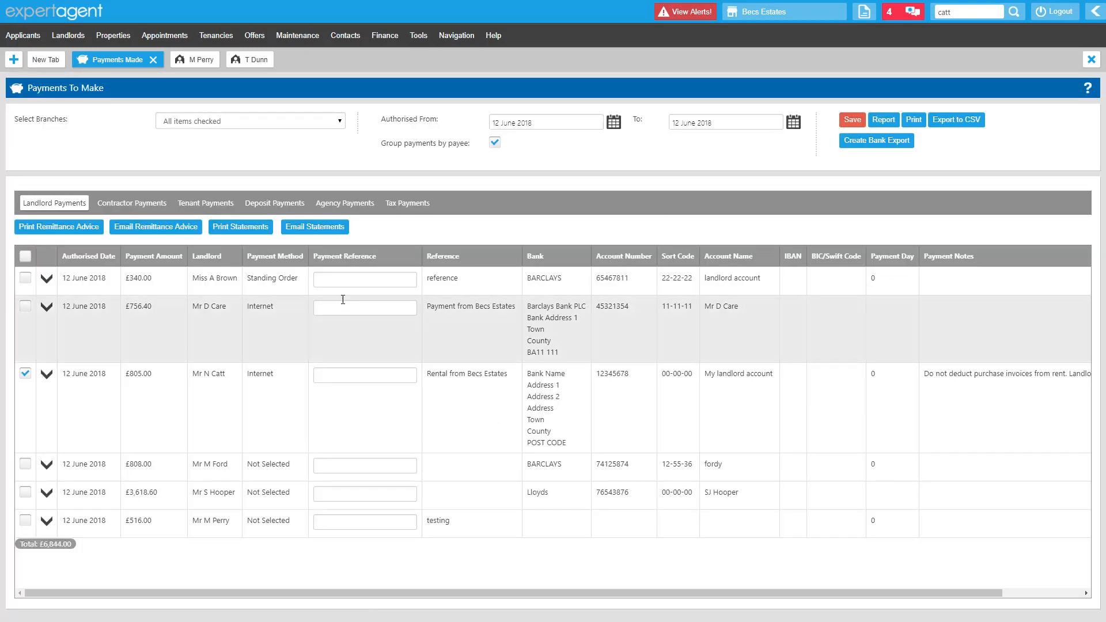
click(320, 230)
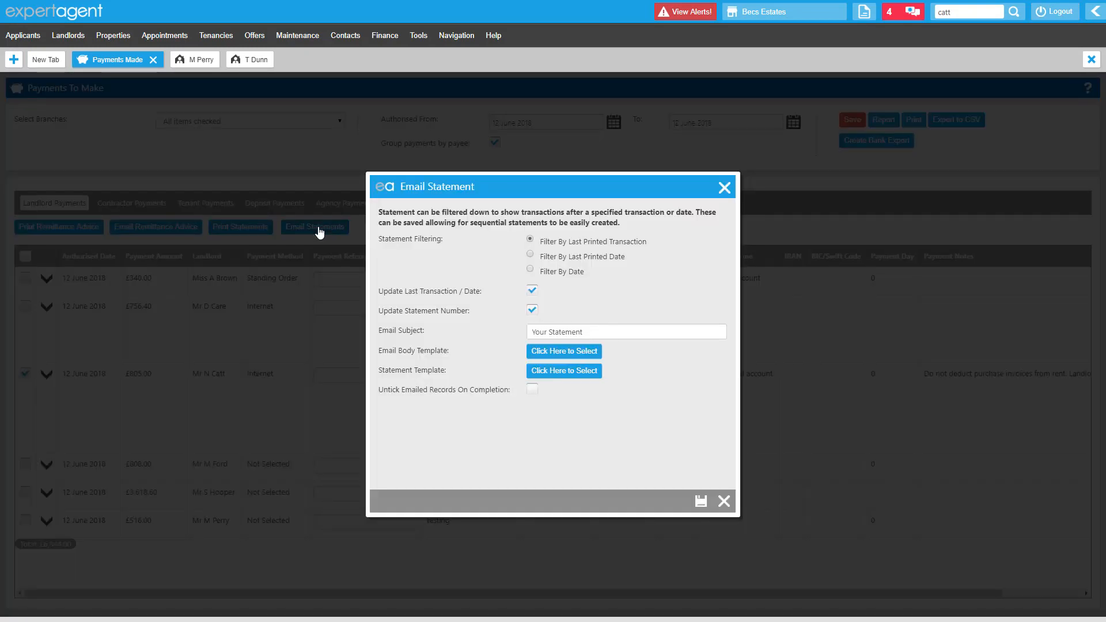
drag(449, 259, 555, 277)
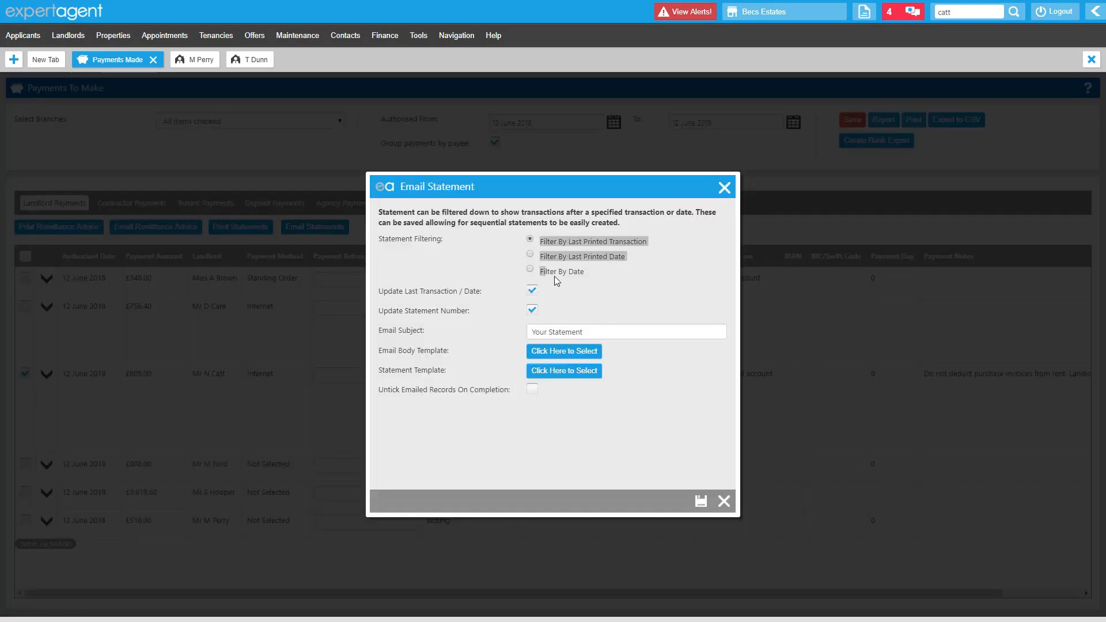
click(615, 273)
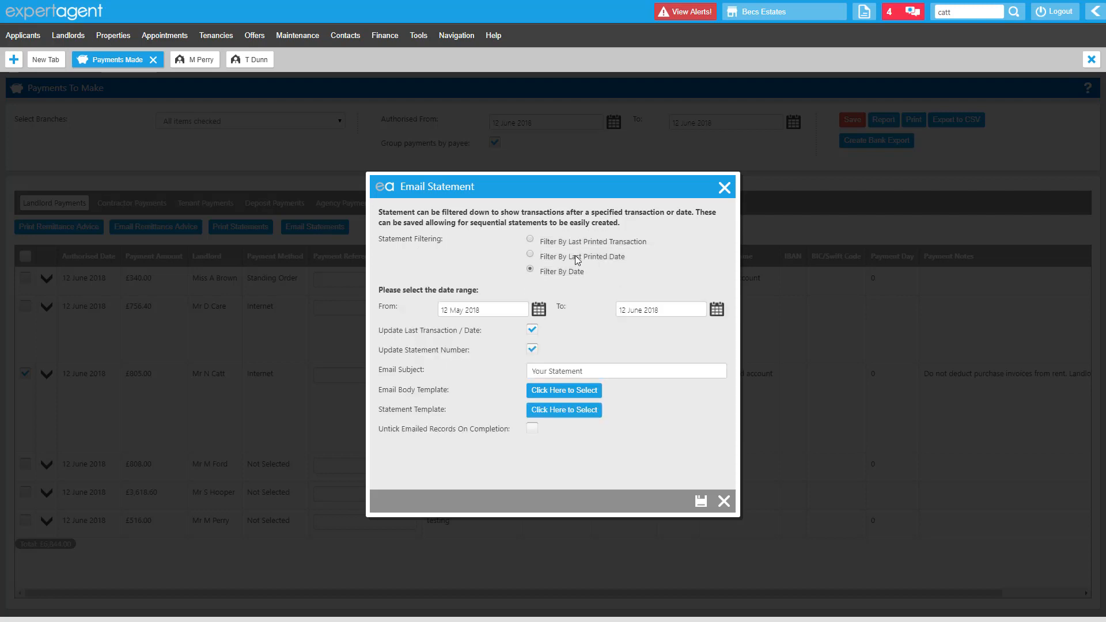
click(551, 240)
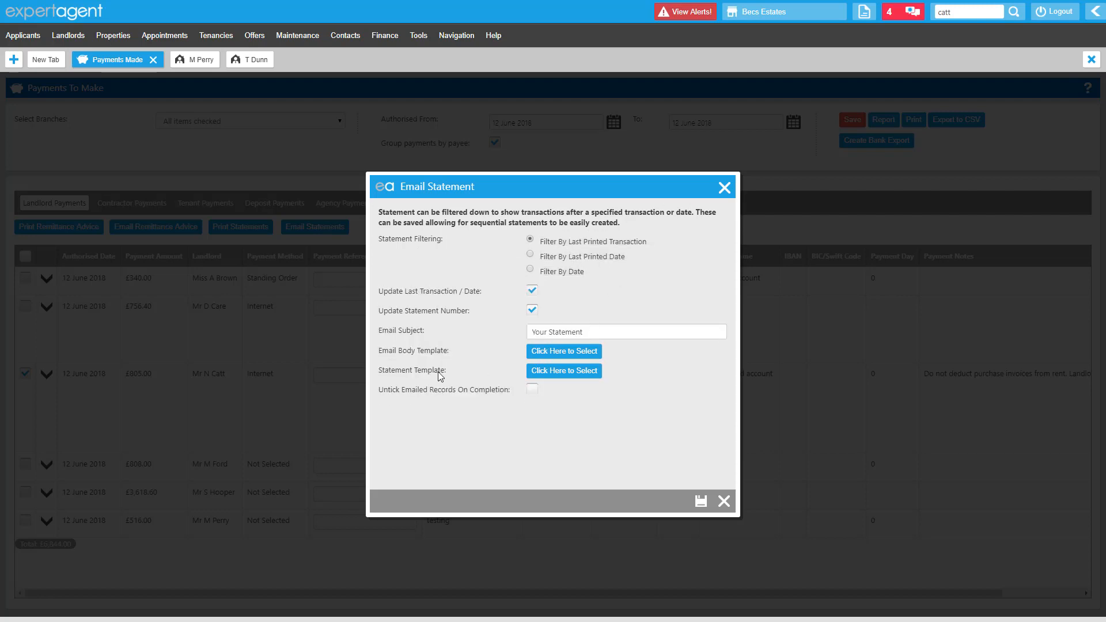
Step: Email the statement using the Landlord Statement Email body template and the Period Statement template
click(537, 354)
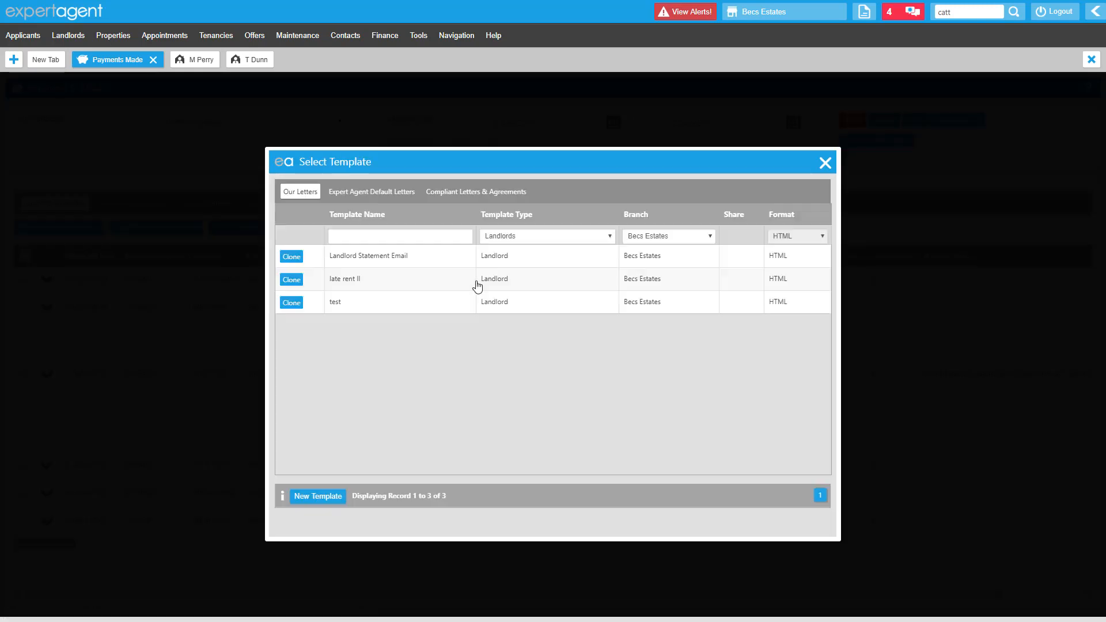
click(399, 261)
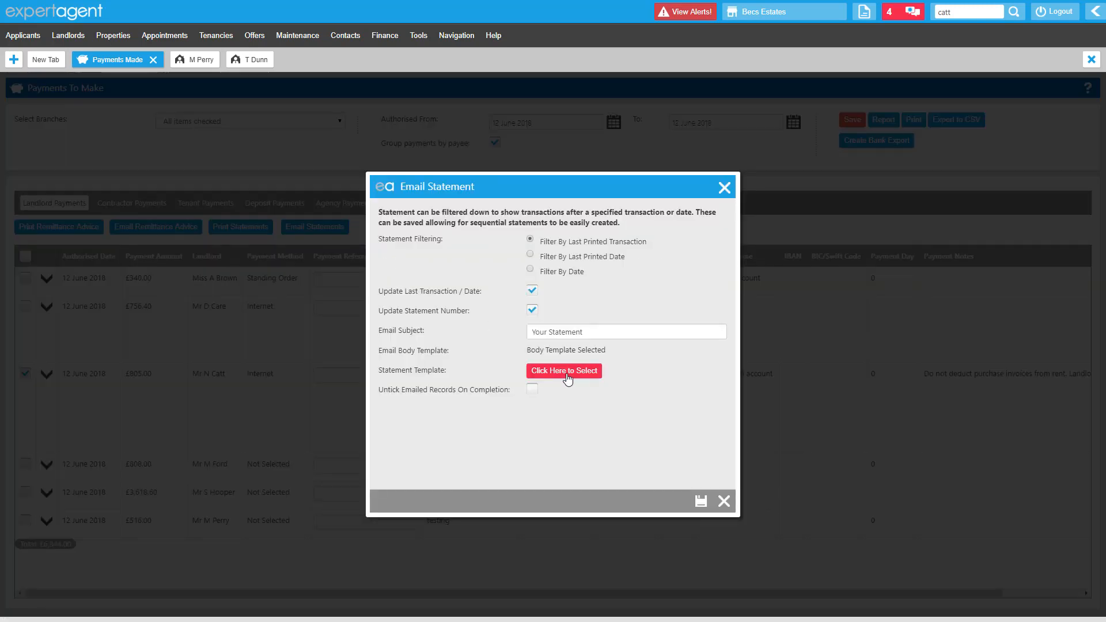
click(566, 374)
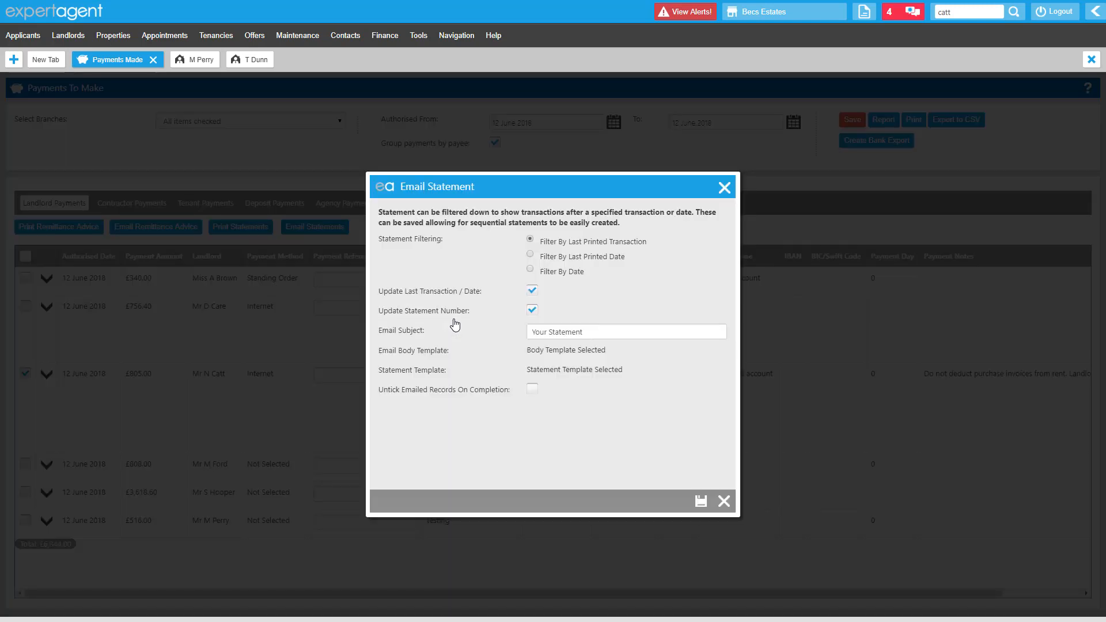
click(455, 324)
click(703, 503)
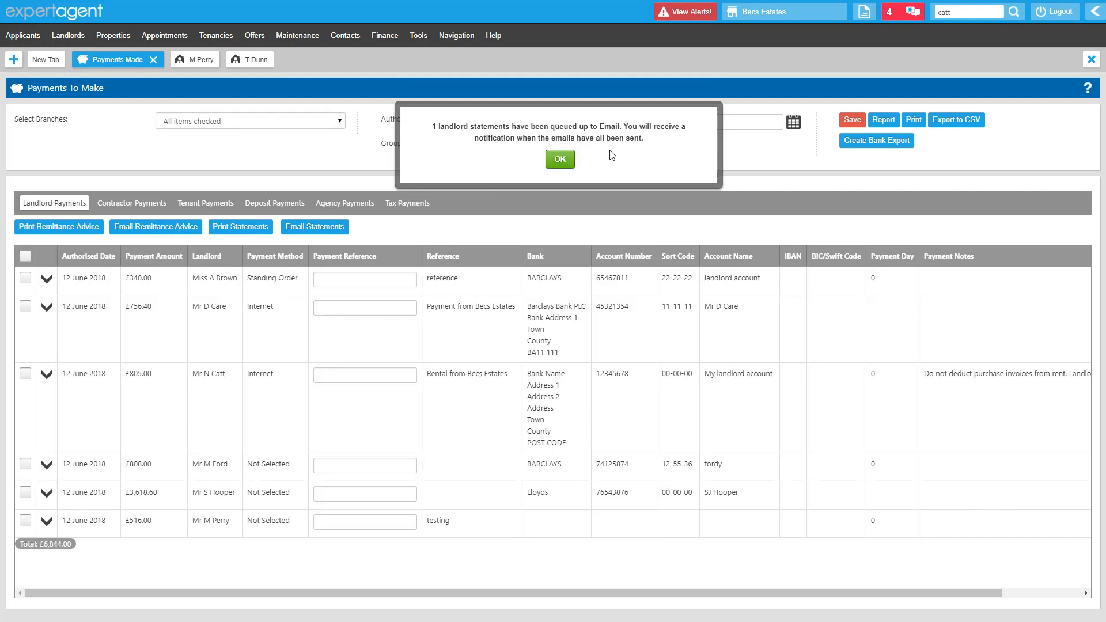
click(561, 161)
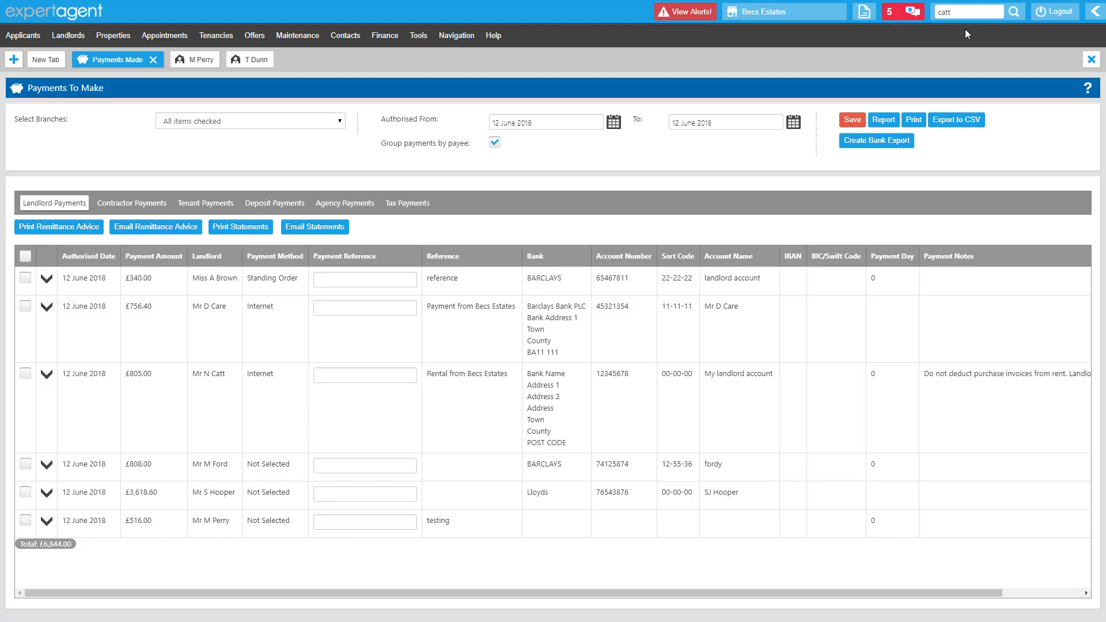
Step: Find the emailed landlord's record through Quick Find among the landlords and display its events
click(1014, 12)
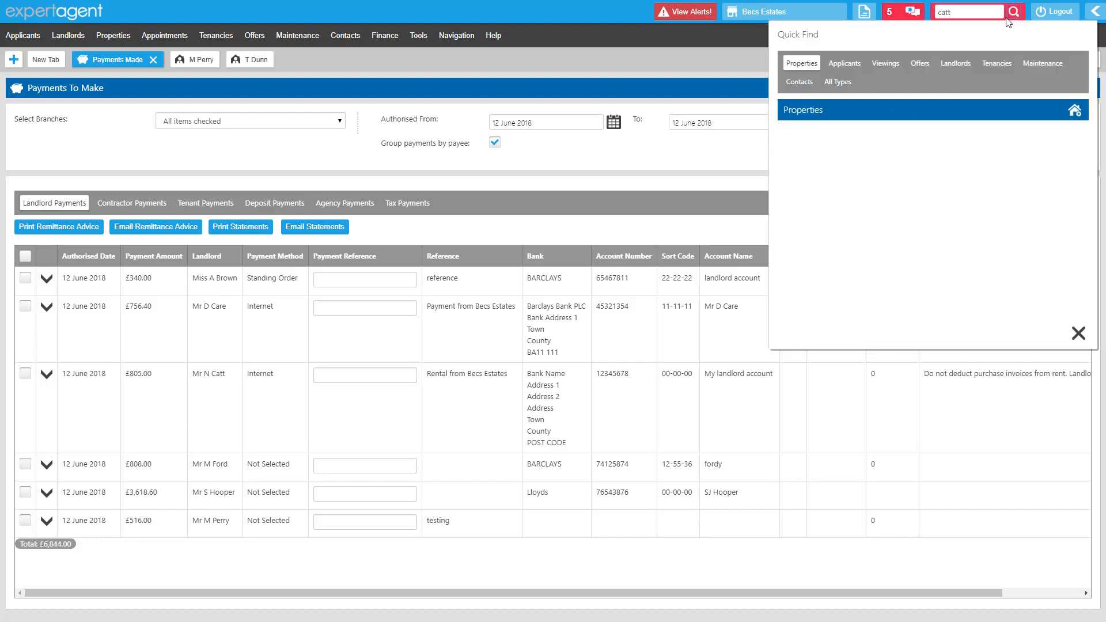
click(956, 63)
click(799, 150)
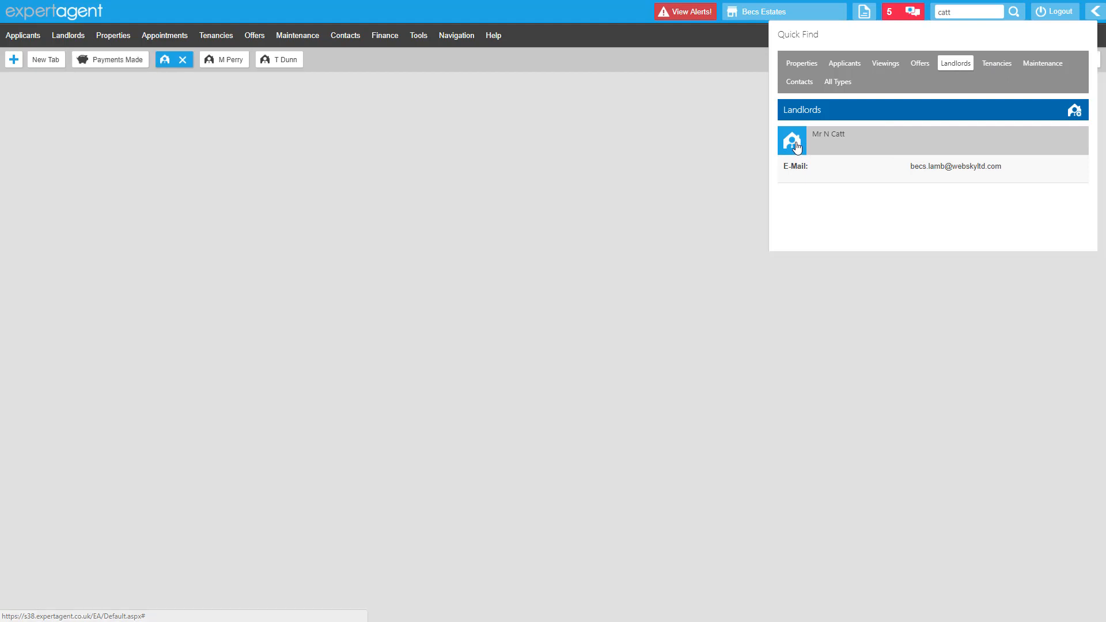
click(485, 239)
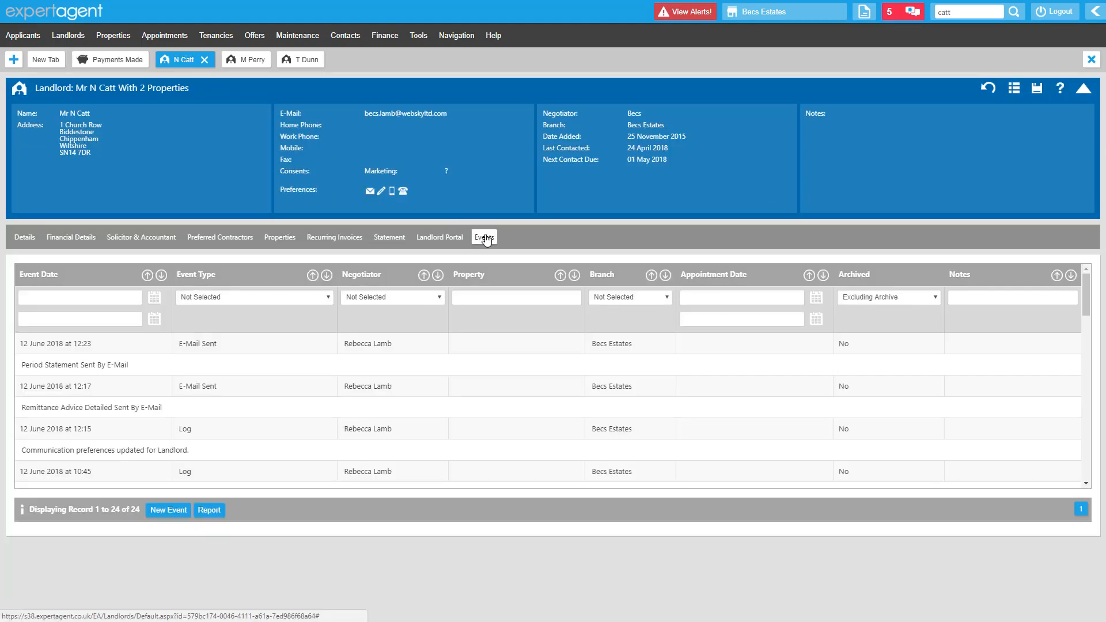
Step: Inspect the event logged for the emailed period statement, including its message and uploaded file
drag(43, 365, 146, 372)
click(144, 367)
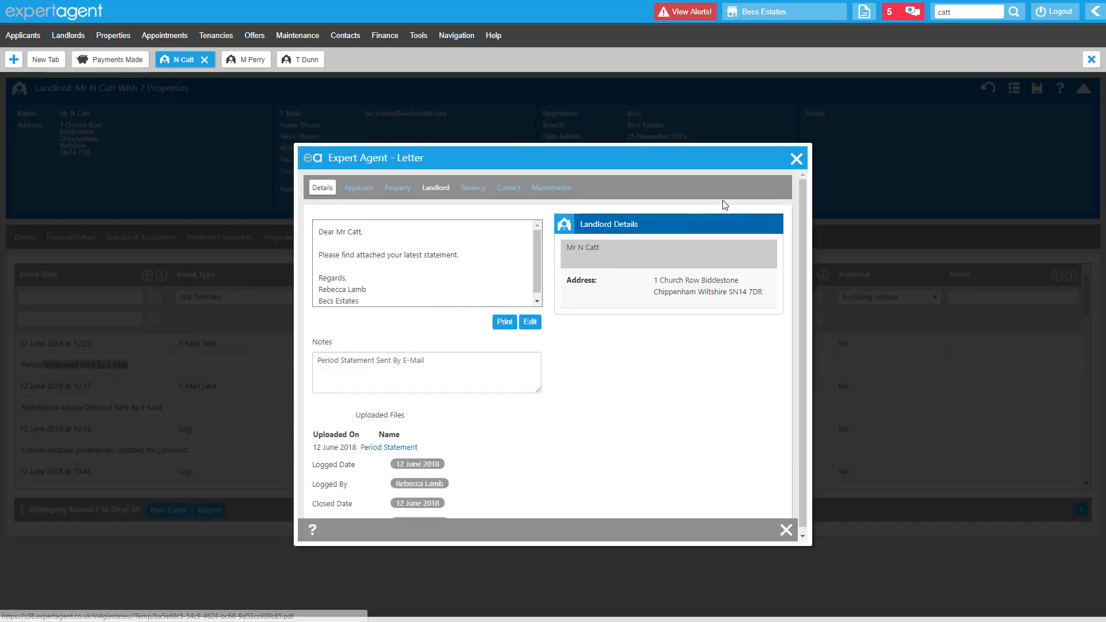
click(795, 159)
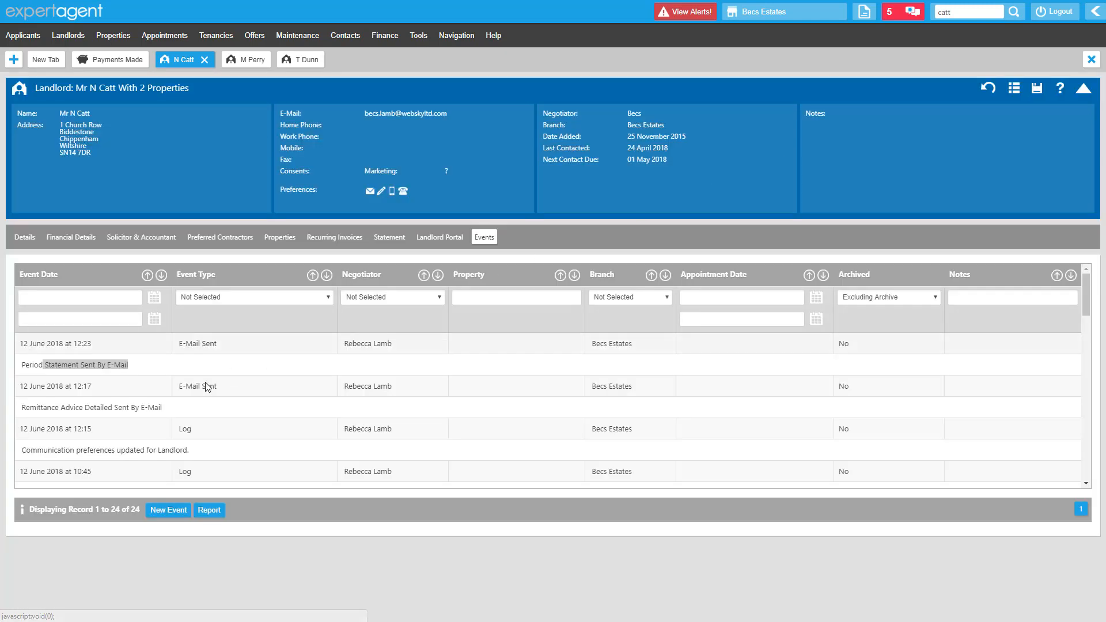
Step: Examine the Remittance Advice Detailed email event and its attached PDF, and close all open record tabs
click(91, 410)
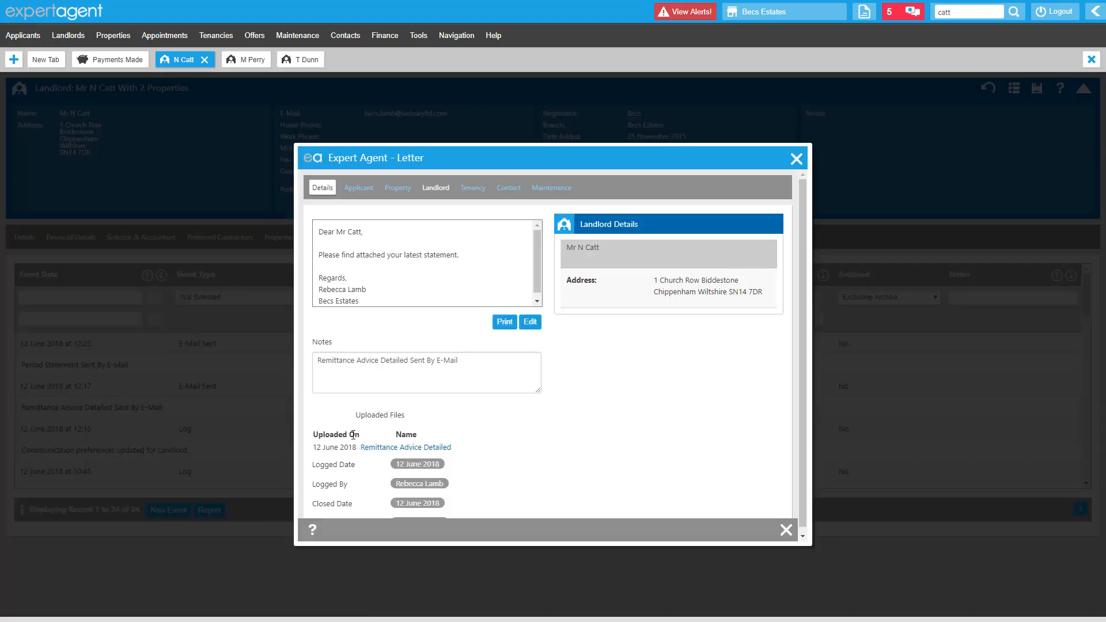
click(415, 452)
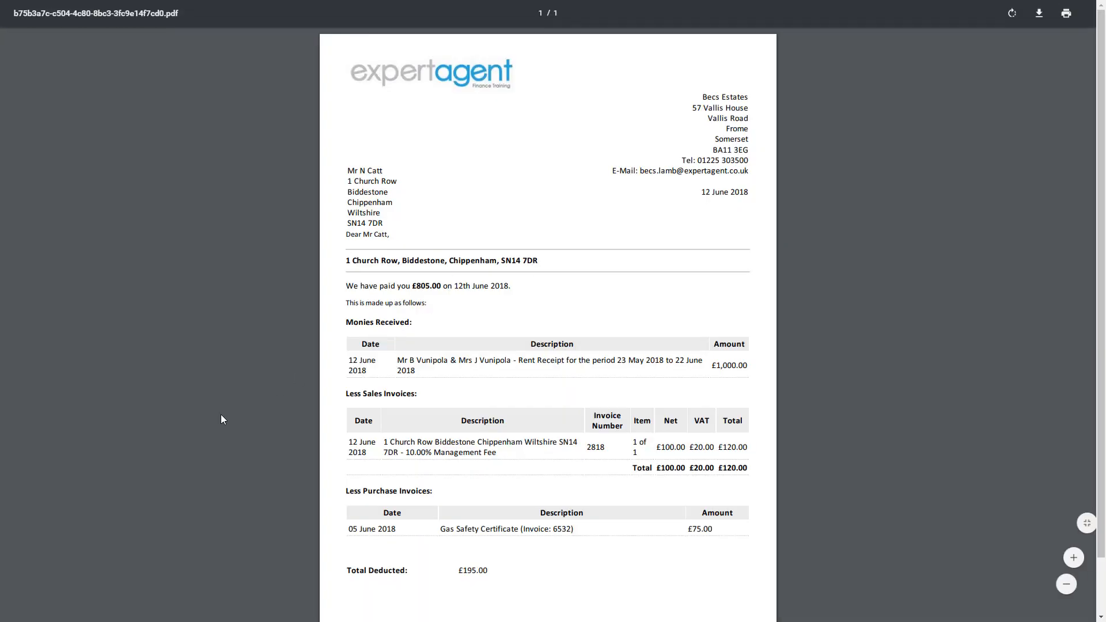
key(ctrl+w)
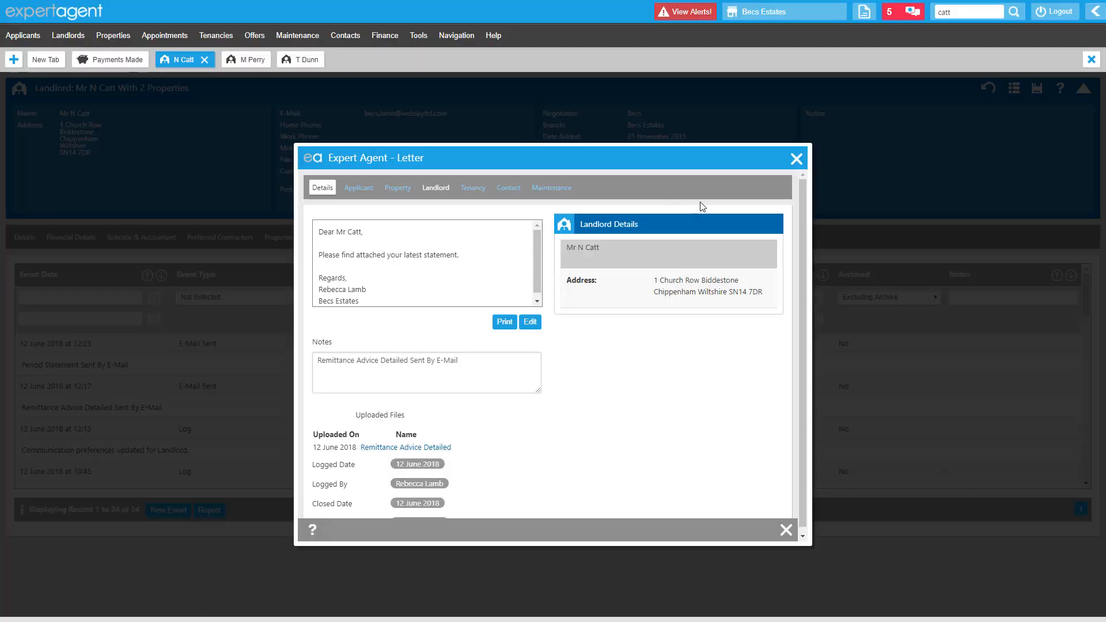
click(795, 160)
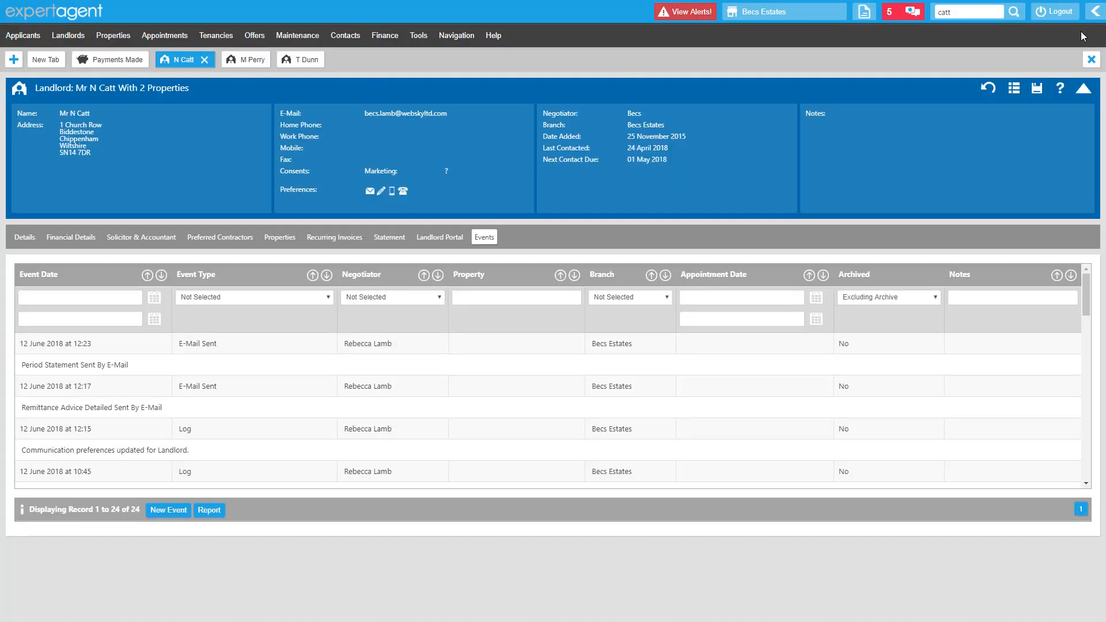
click(1090, 60)
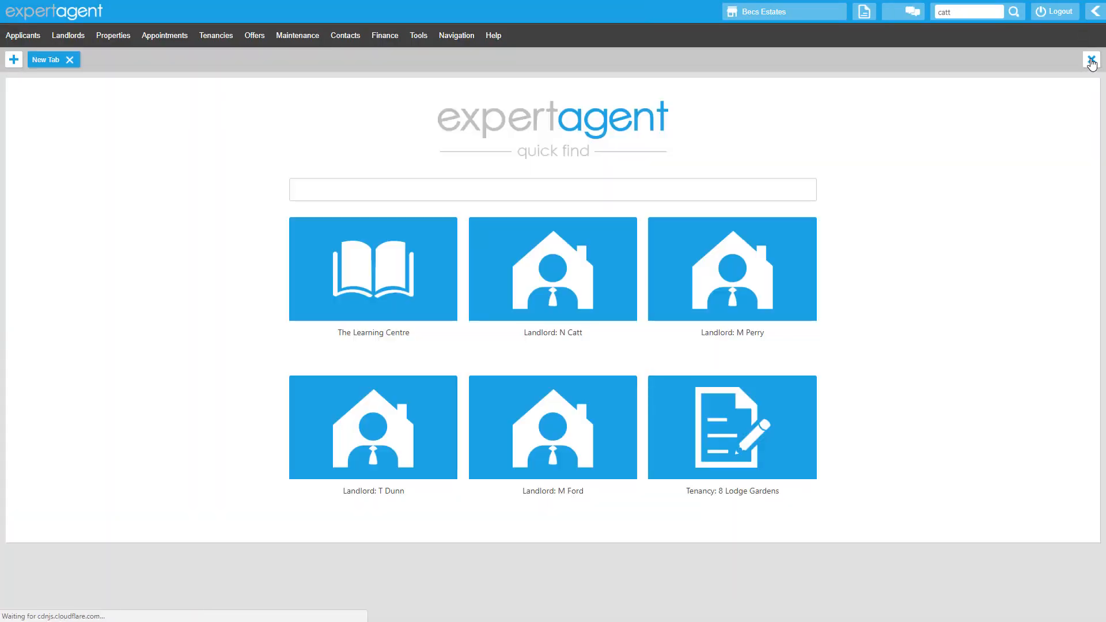